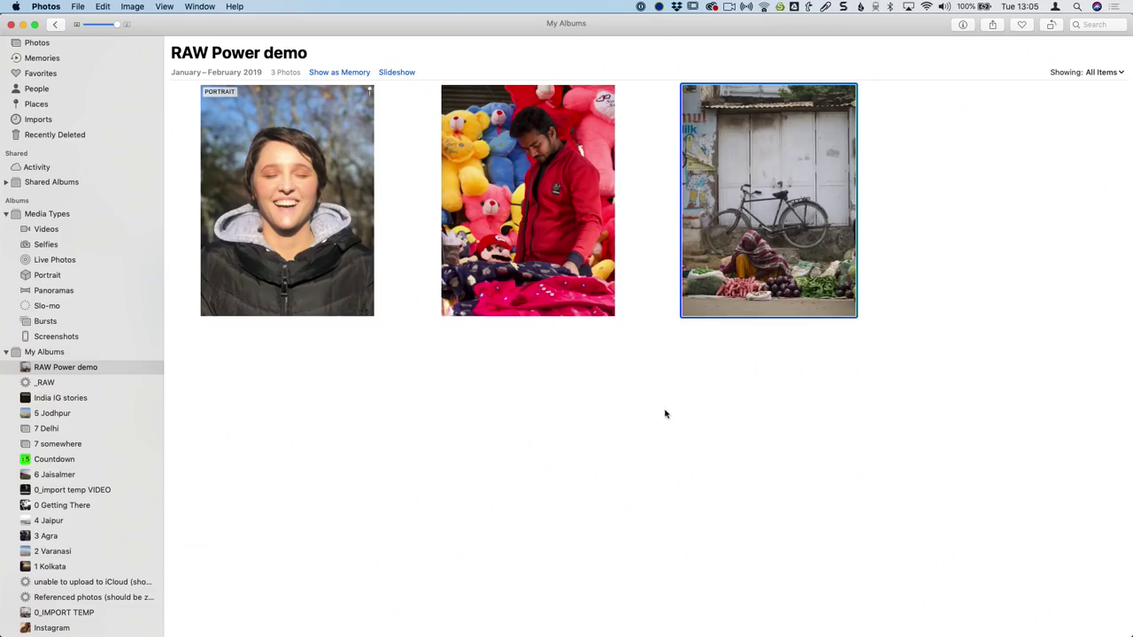
Step: Open the toy-seller photo full size in the Photos editor and show its editing extensions list
{"action": "left_click", "coordinate": [522, 233]}
{"action": "double_click", "coordinate": [548, 213]}
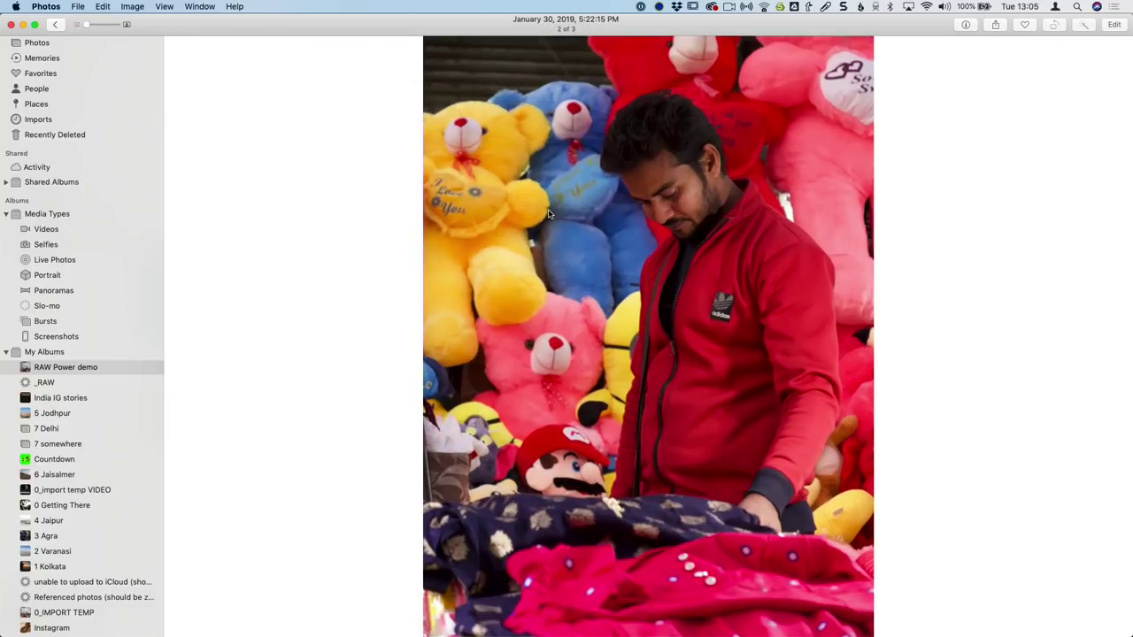
{"action": "left_click", "coordinate": [1112, 26]}
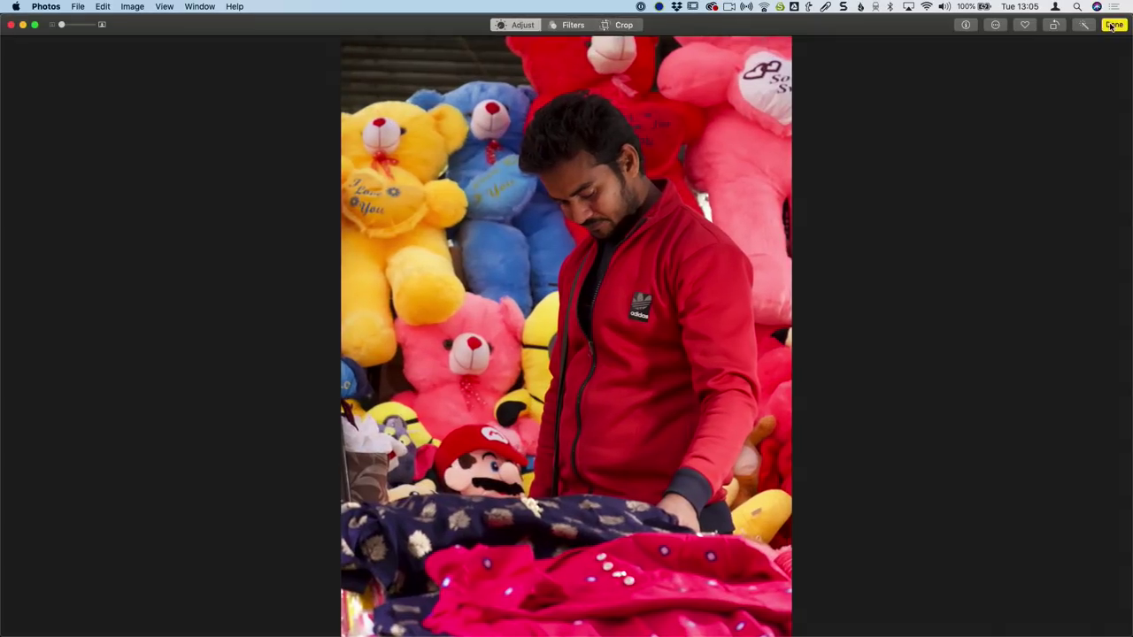
{"action": "left_click", "coordinate": [996, 26]}
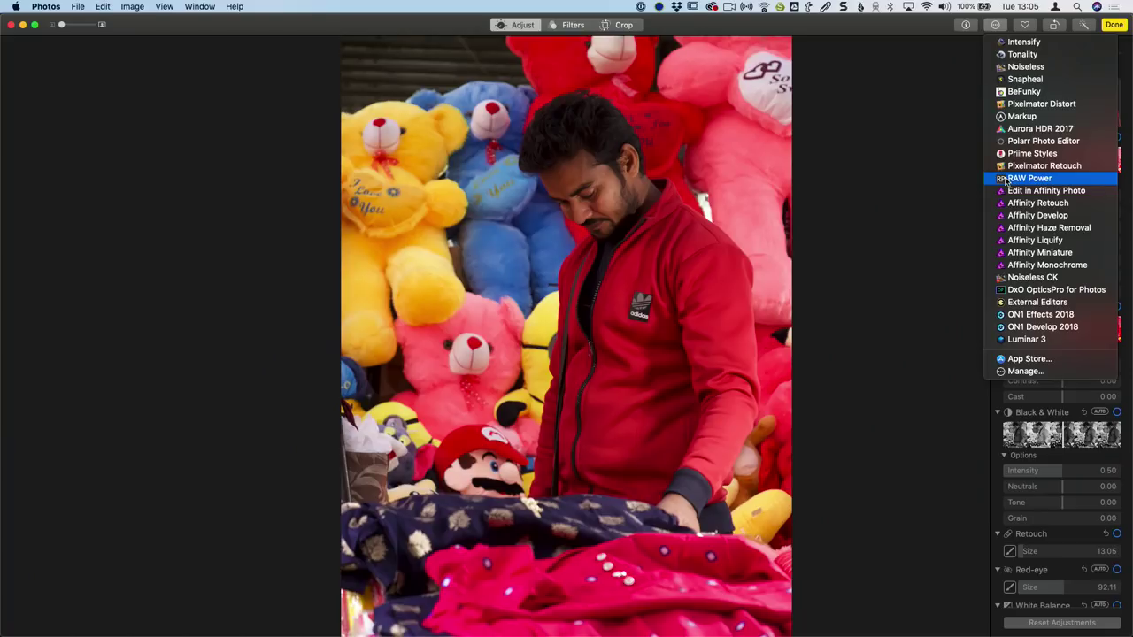
Step: Launch RAW Power on the toy-seller photo, then cancel it without saving any changes
{"action": "left_click", "coordinate": [1019, 178]}
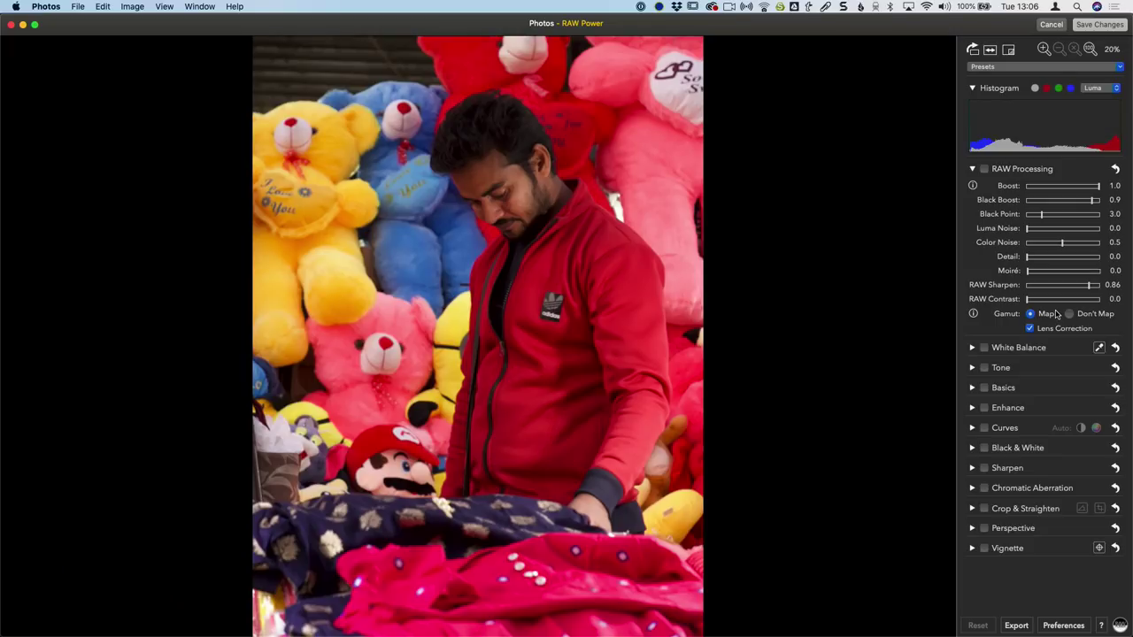
{"action": "left_click", "coordinate": [1053, 27]}
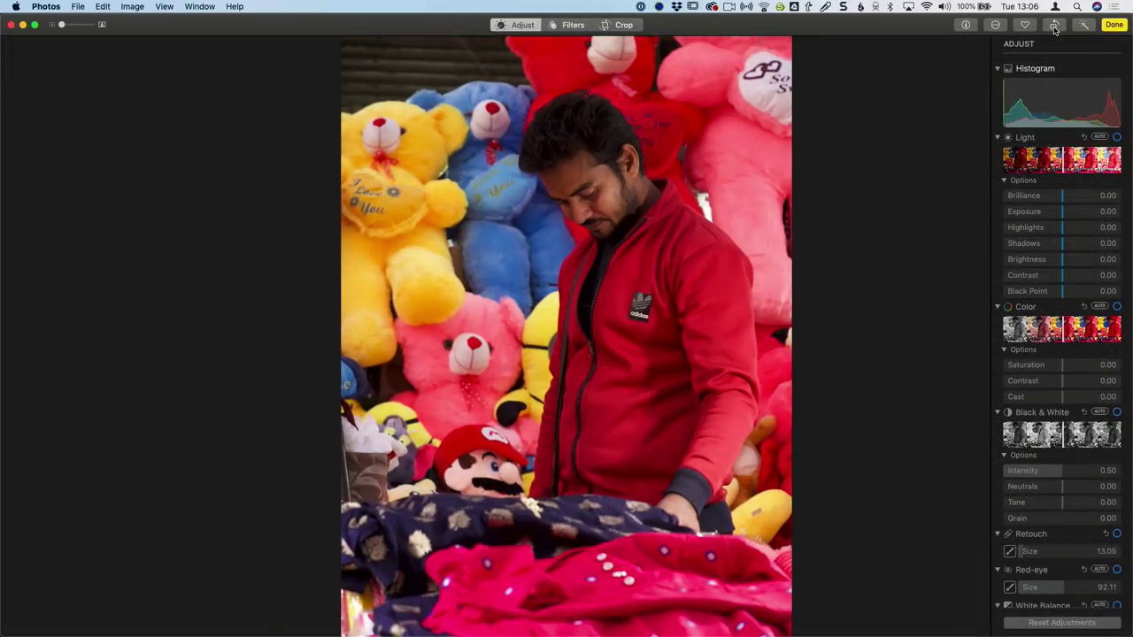
{"action": "left_click", "coordinate": [1115, 25]}
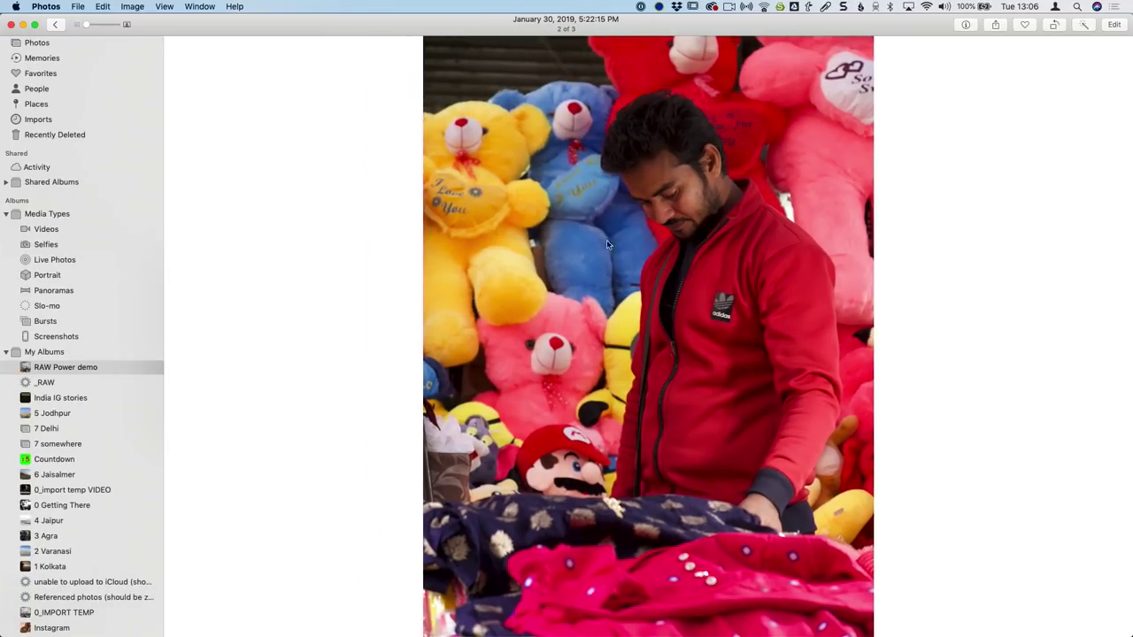
{"action": "key", "text": "Escape"}
{"action": "left_click", "coordinate": [140, 6]}
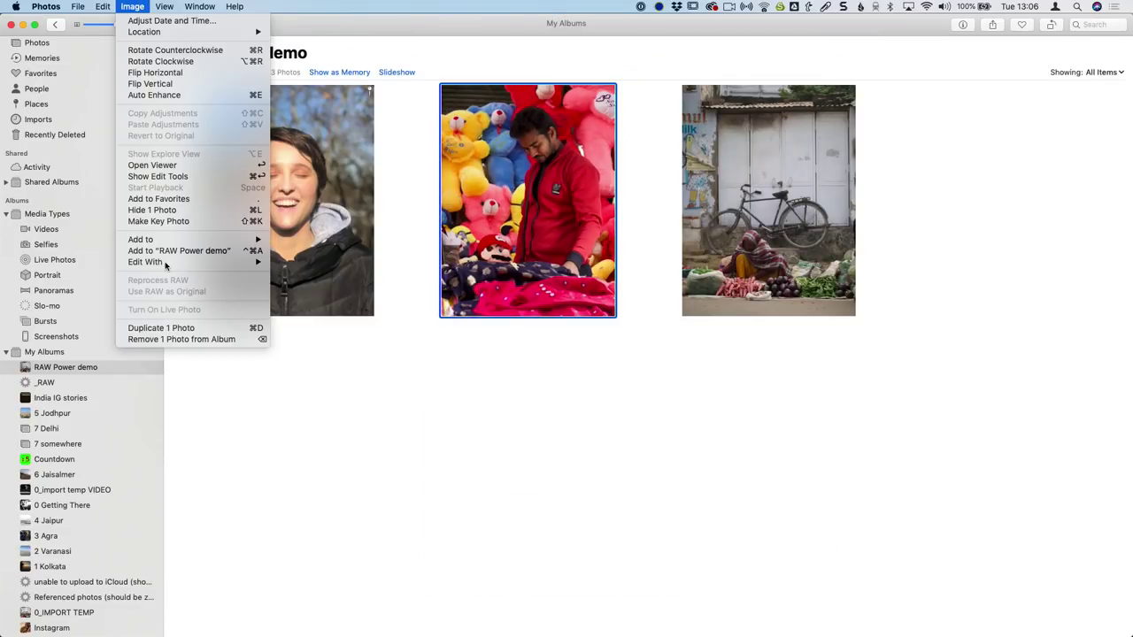
{"action": "mouse_move", "coordinate": [165, 266]}
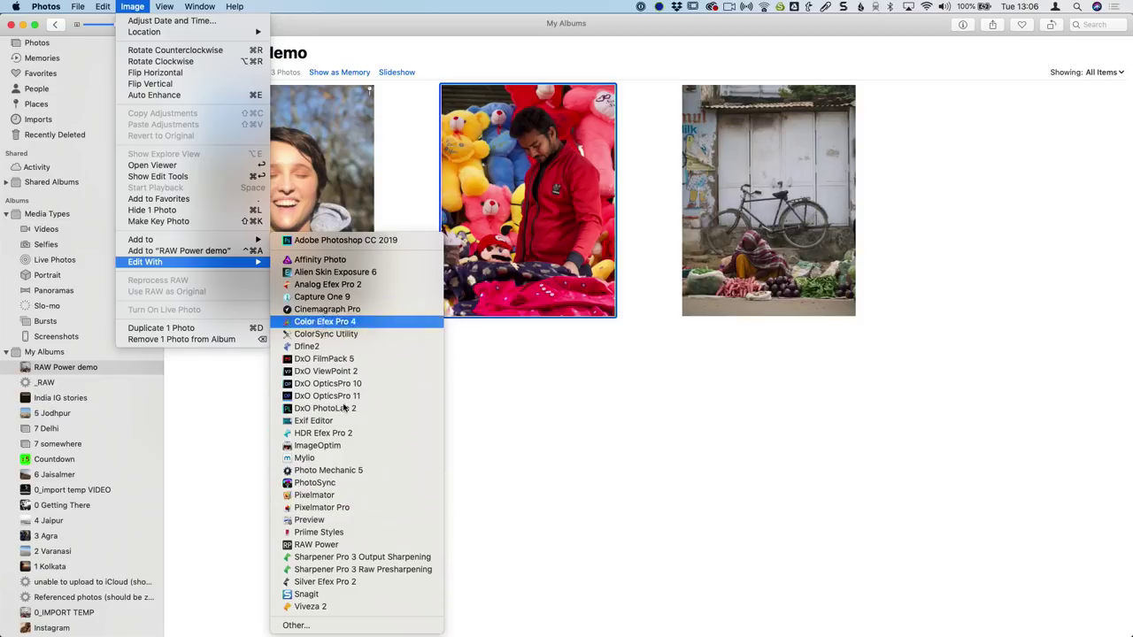
{"action": "left_click", "coordinate": [565, 538]}
{"action": "double_click", "coordinate": [509, 303]}
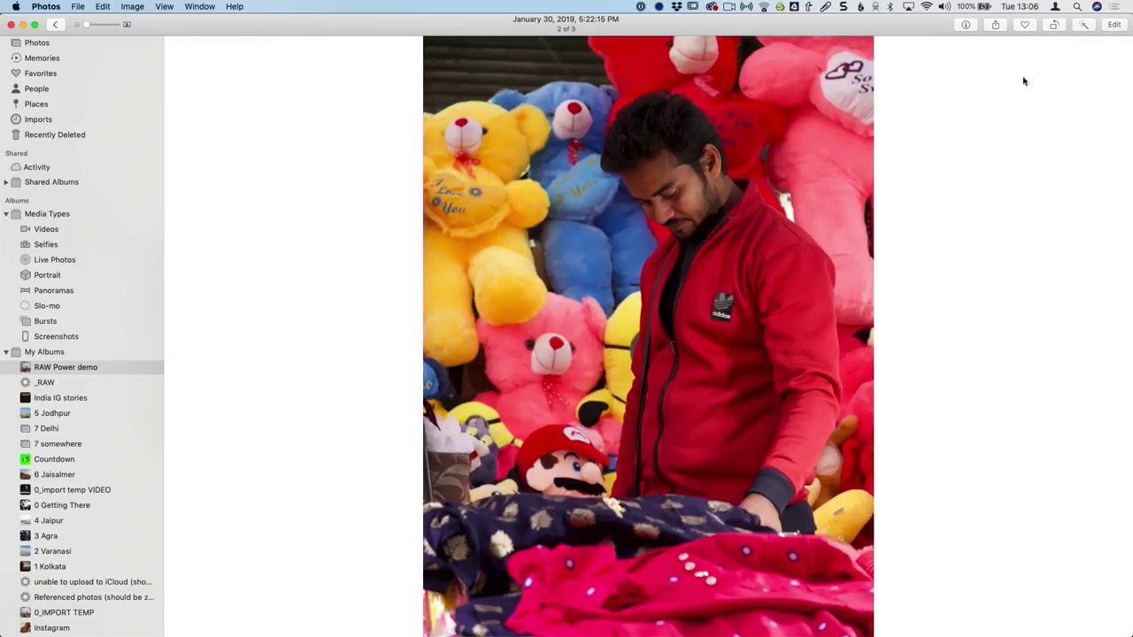
Step: Adjust the photo's Light, open it in RAW Power to see the 'Image is not RAW' warning, then cancel
{"action": "left_click", "coordinate": [1113, 25]}
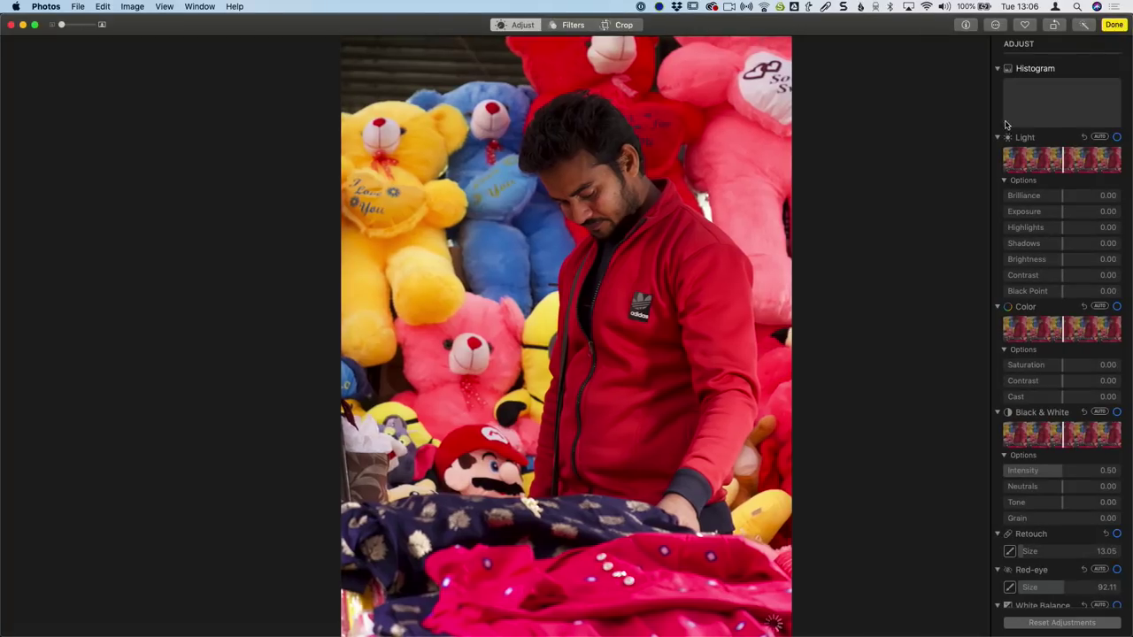
{"action": "left_click_drag", "start_coordinate": [1063, 199], "coordinate": [1068, 166]}
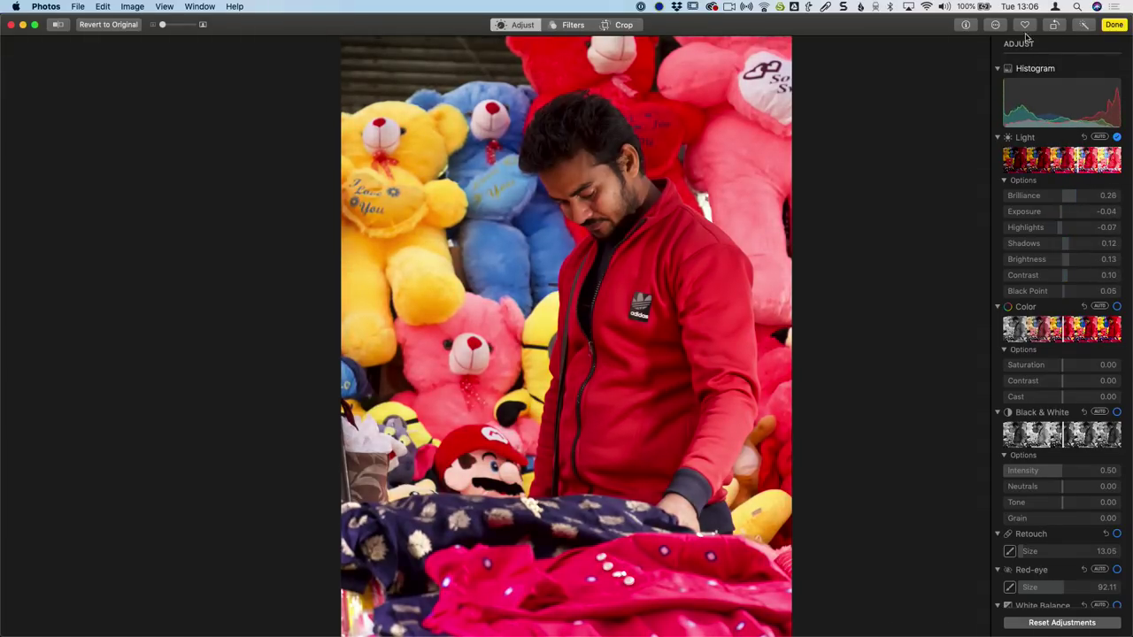
{"action": "left_click", "coordinate": [995, 25]}
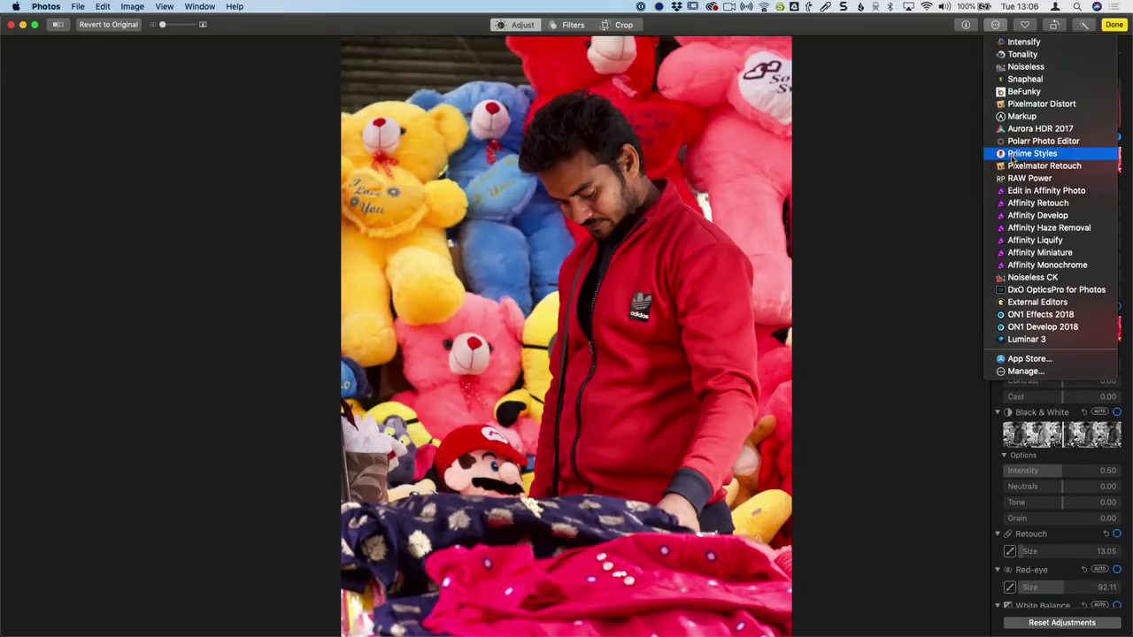
{"action": "left_click", "coordinate": [1027, 178]}
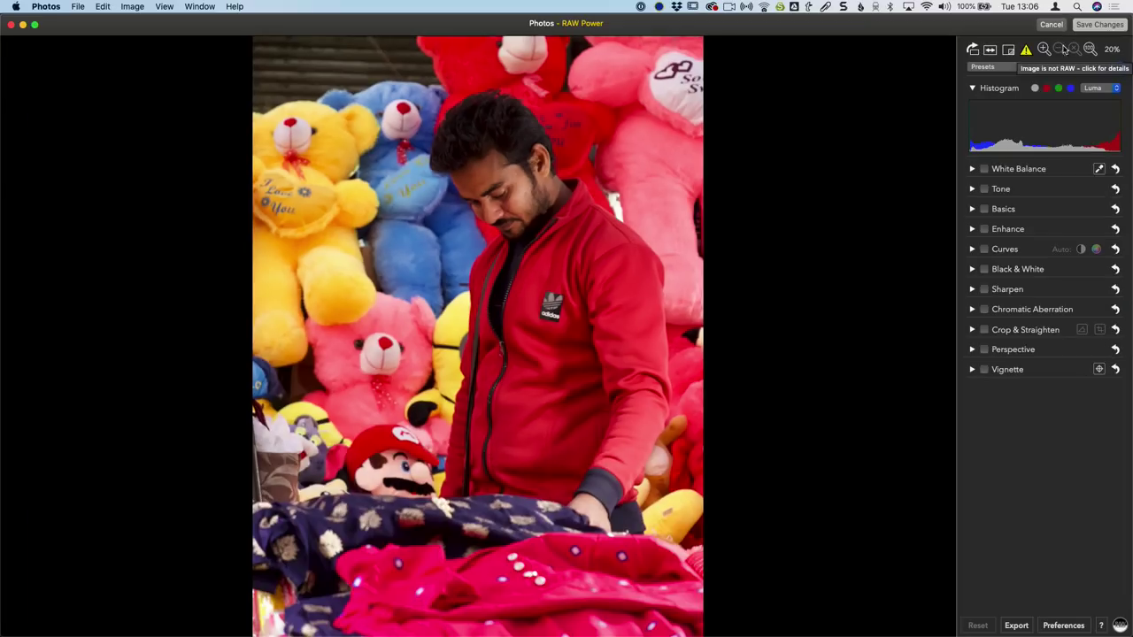
{"action": "left_click", "coordinate": [1051, 27]}
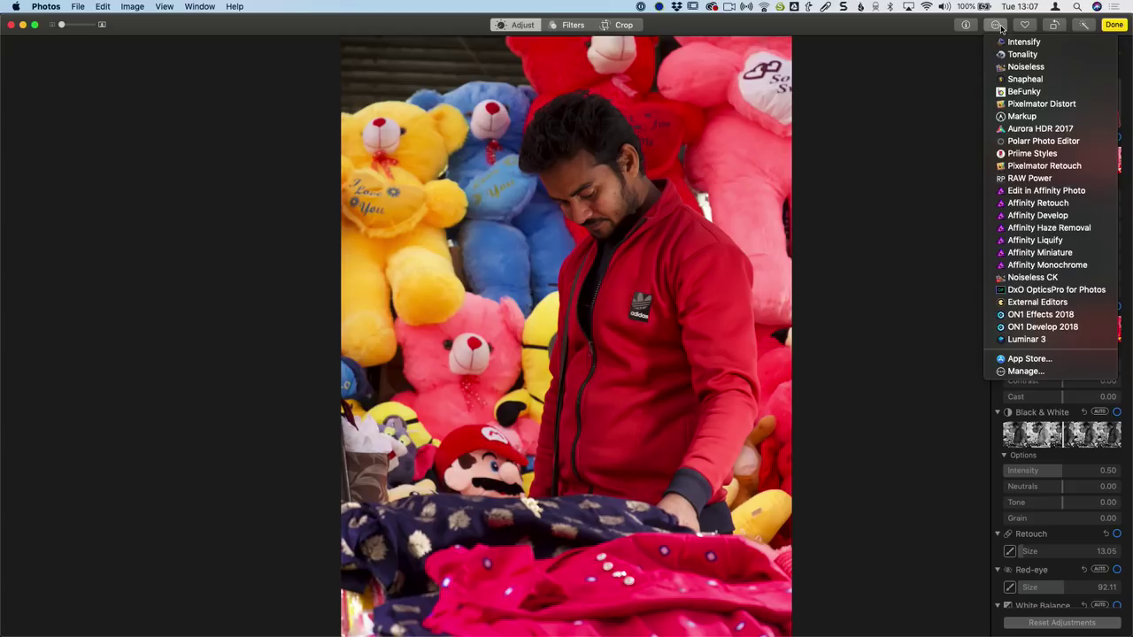
Step: Reopen the toy-seller photo in RAW Power so its RAW Processing controls appear
{"action": "left_click", "coordinate": [1018, 179]}
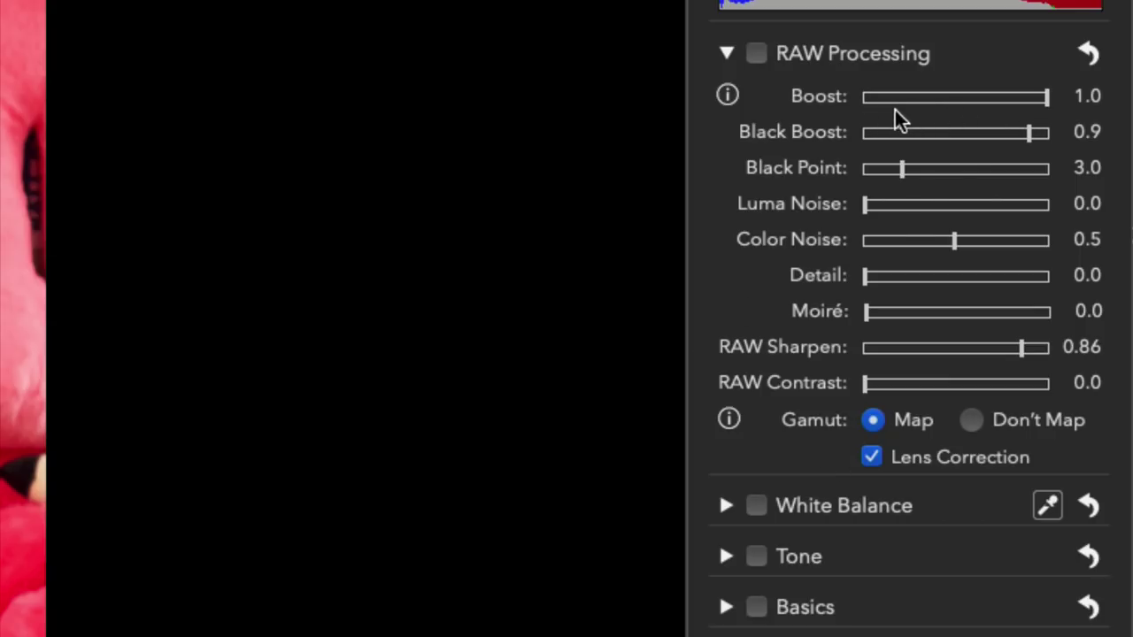
{"action": "mouse_move", "coordinate": [730, 101]}
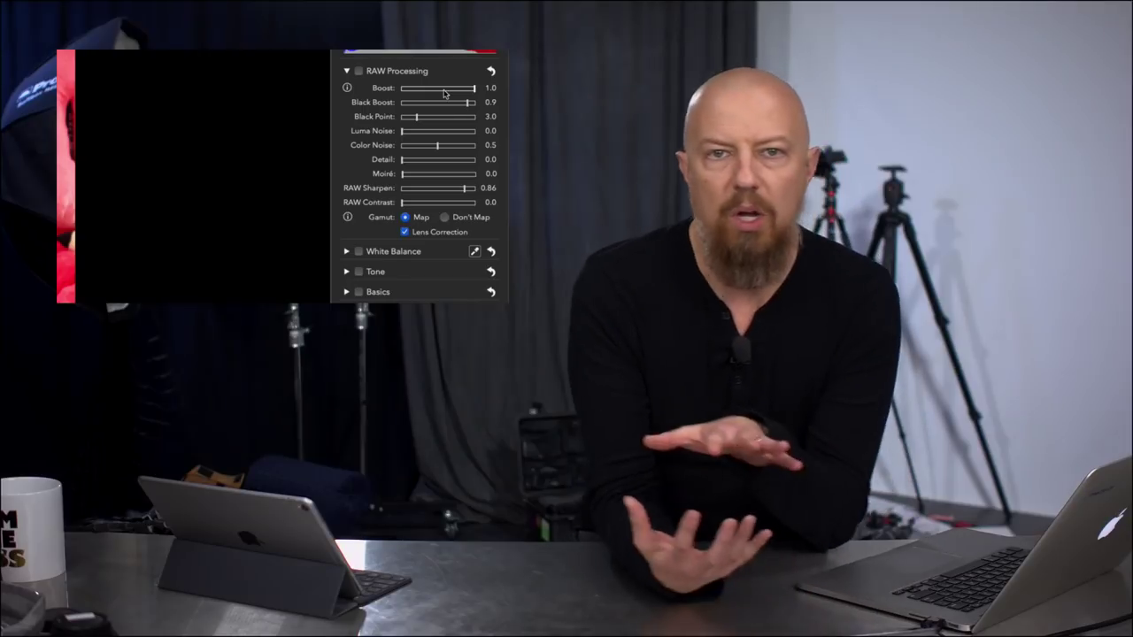
{"action": "mouse_move", "coordinate": [444, 94]}
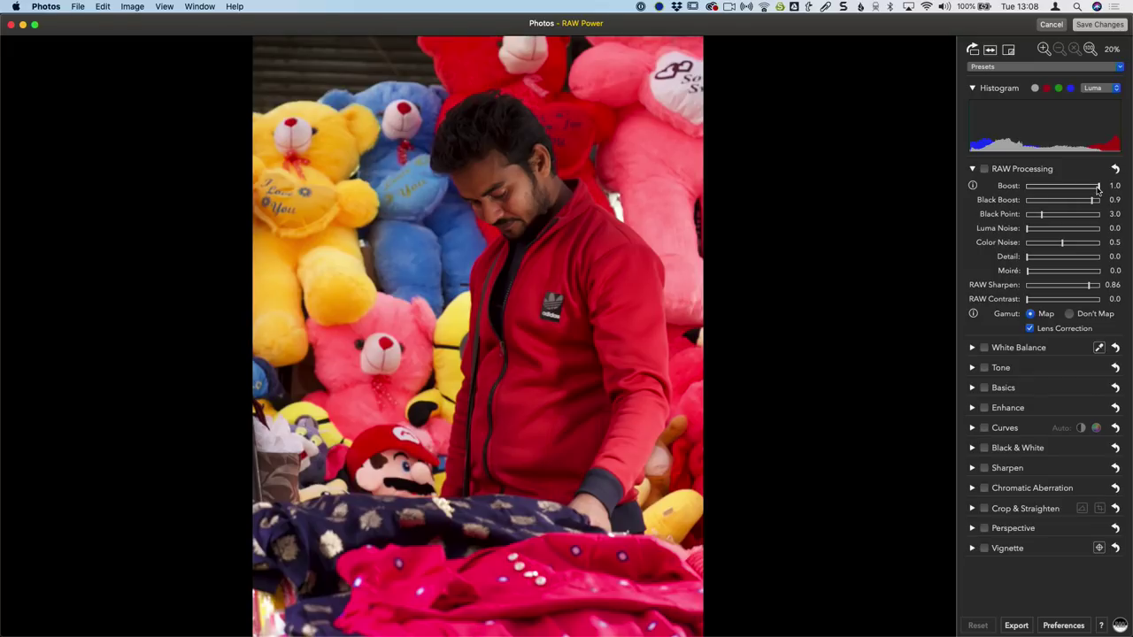
Step: Enable RAW Processing by nudging Boost down from 1.0 to 0.68
{"action": "left_click_drag", "start_coordinate": [1097, 187], "coordinate": [1096, 187]}
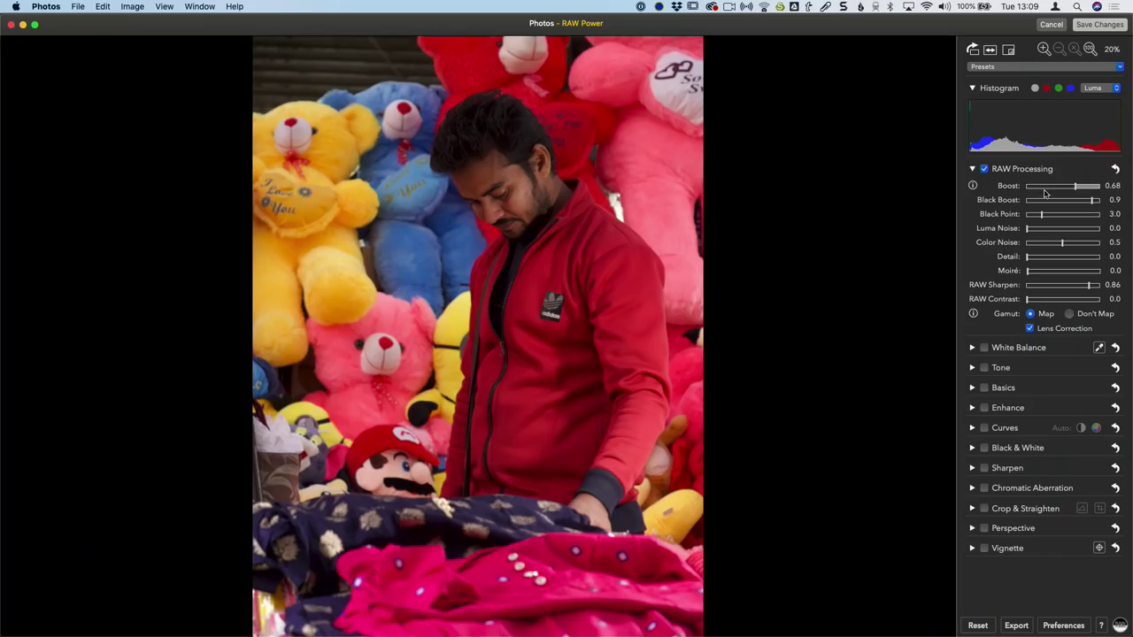
{"action": "mouse_move", "coordinate": [974, 188]}
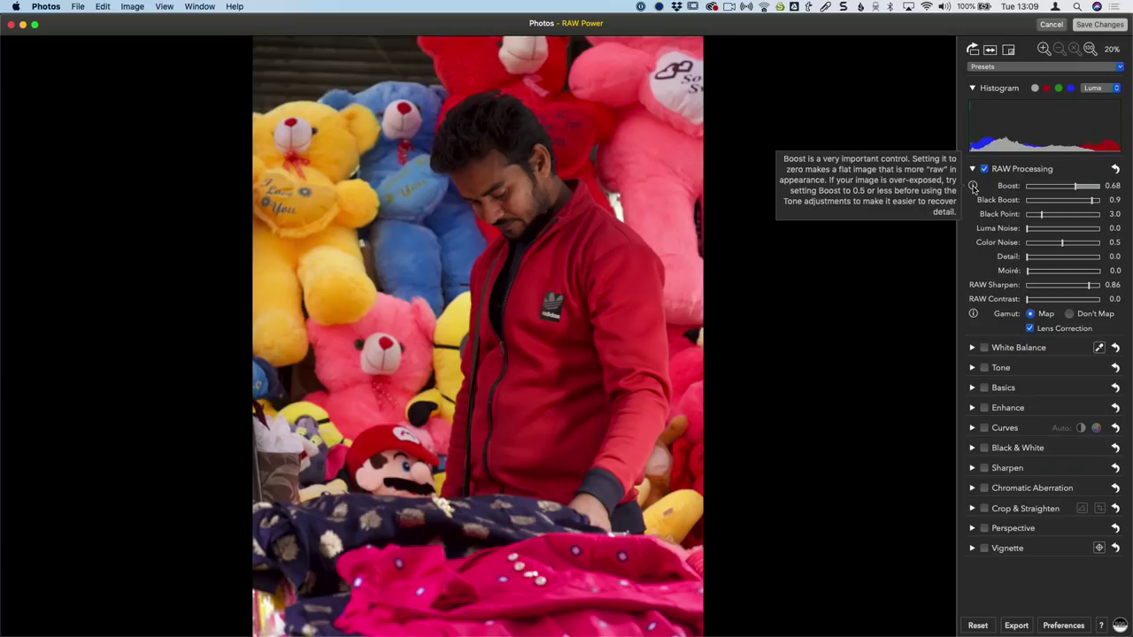
Step: Adjust Boost to 0.71, Black Boost to 0.92 and Black Point to 2.0
{"action": "mouse_move", "coordinate": [1066, 189]}
{"action": "left_mouse_down"}
{"action": "mouse_move", "coordinate": [987, 193]}
{"action": "mouse_move", "coordinate": [1080, 189]}
{"action": "left_mouse_up"}
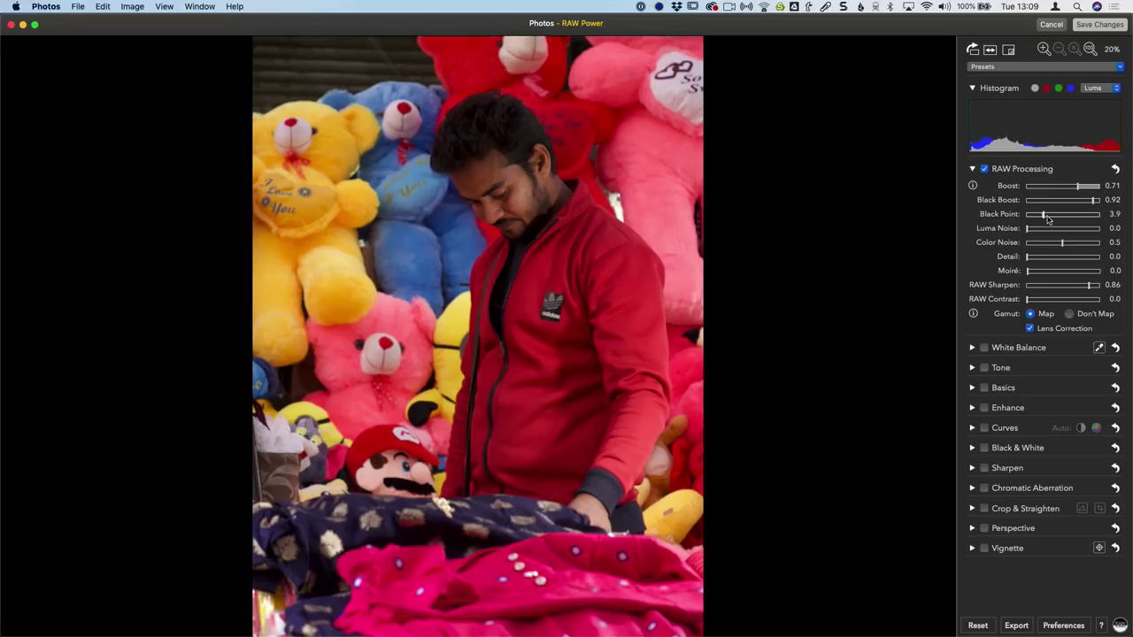
{"action": "left_click_drag", "start_coordinate": [1050, 219], "coordinate": [1041, 216]}
Step: Close RAW Power, confirm discarding the unsaved edits, and finish editing in Photos
{"action": "left_click", "coordinate": [1049, 26]}
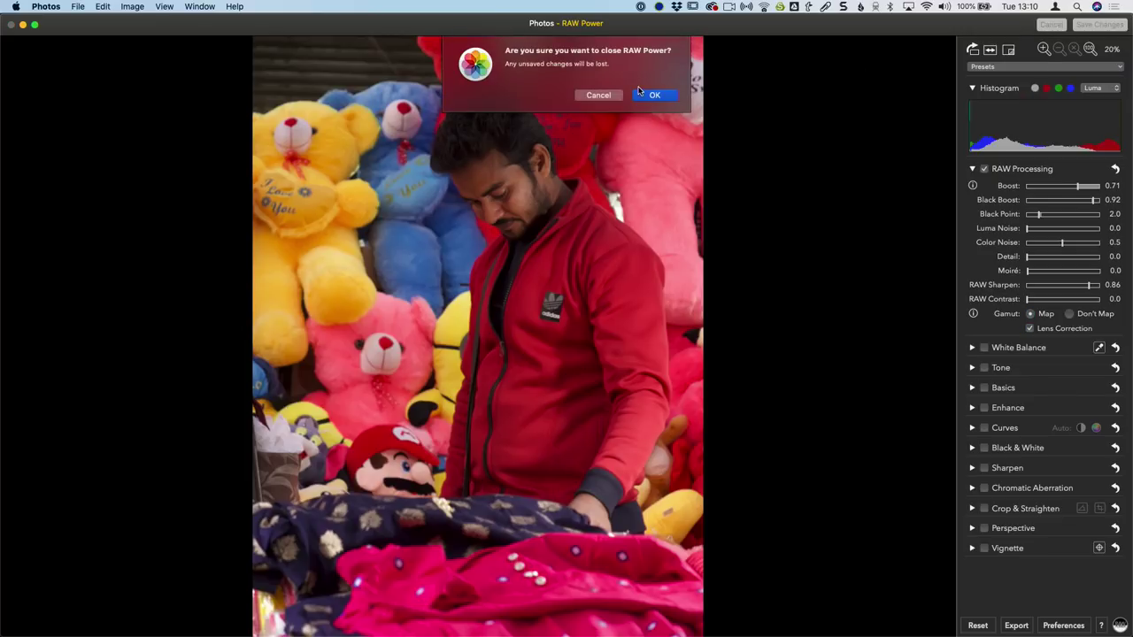
{"action": "left_click", "coordinate": [641, 94]}
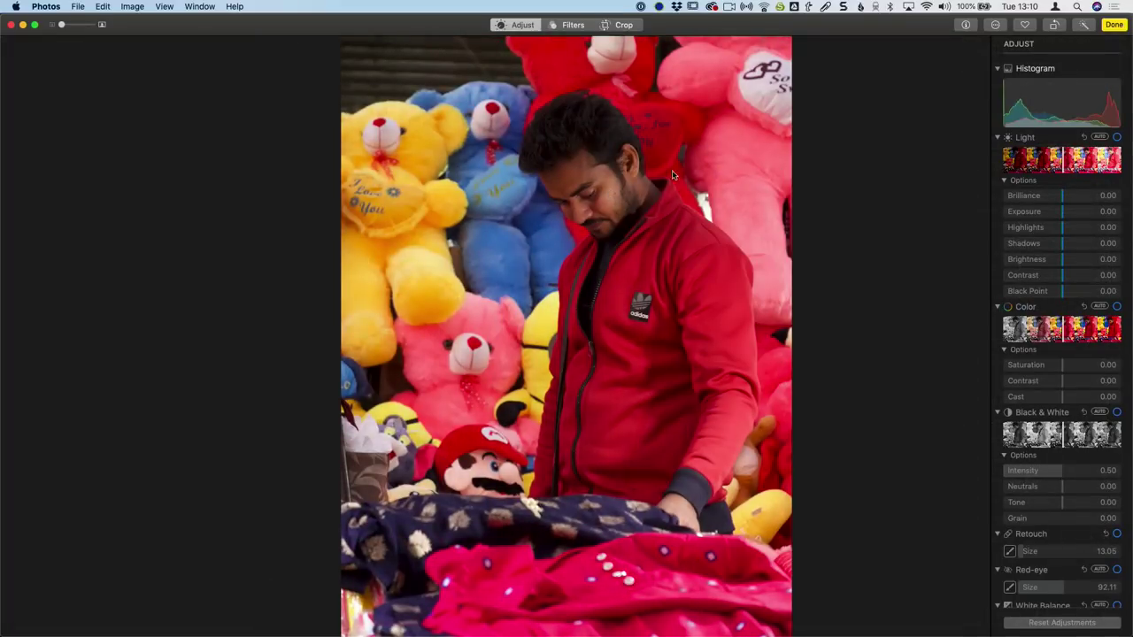
{"action": "left_click", "coordinate": [1115, 24]}
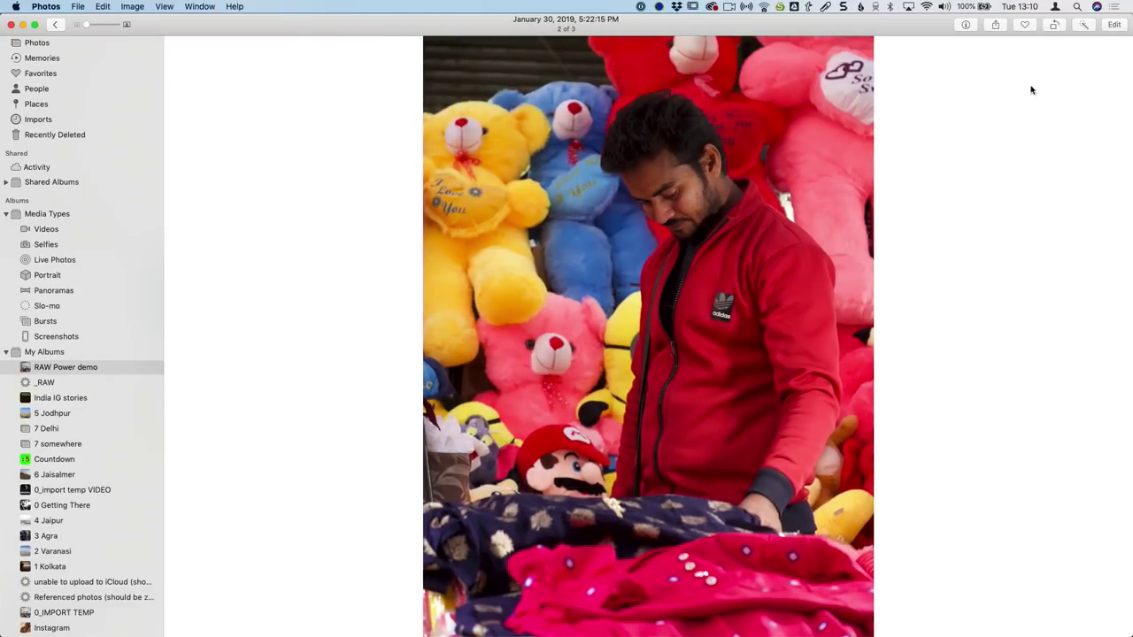
Step: Return to the album grid and open the portrait photo of the woman full size
{"action": "key", "text": "Escape"}
{"action": "left_click", "coordinate": [297, 211]}
{"action": "double_click", "coordinate": [296, 211]}
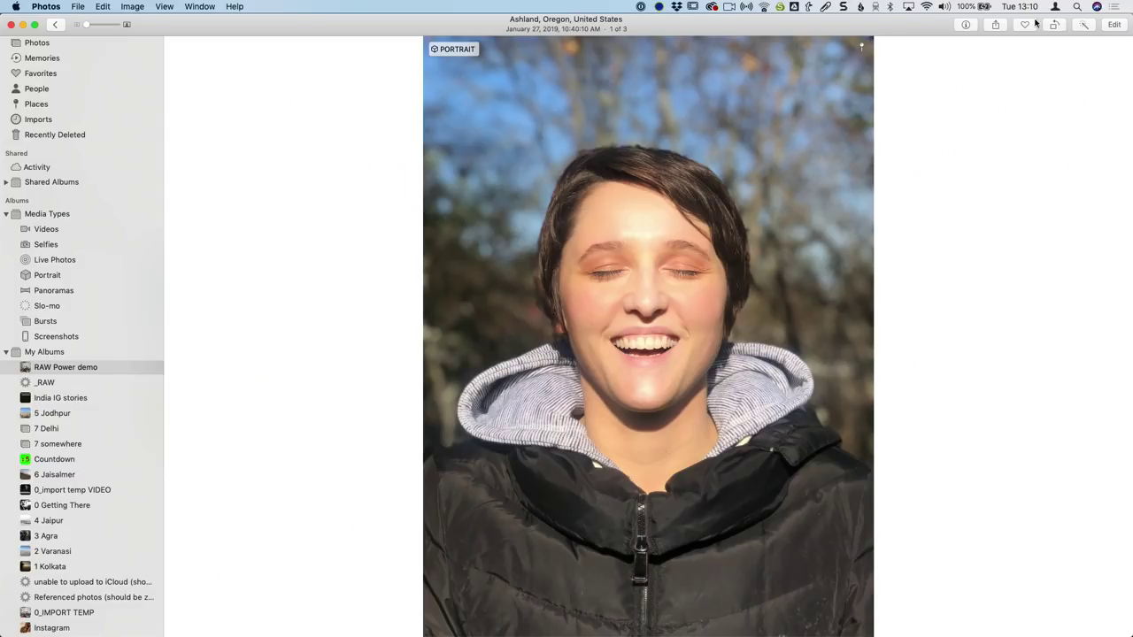
Step: Edit the smiling woman's portrait and apply Contour portrait lighting
{"action": "left_click", "coordinate": [1123, 24]}
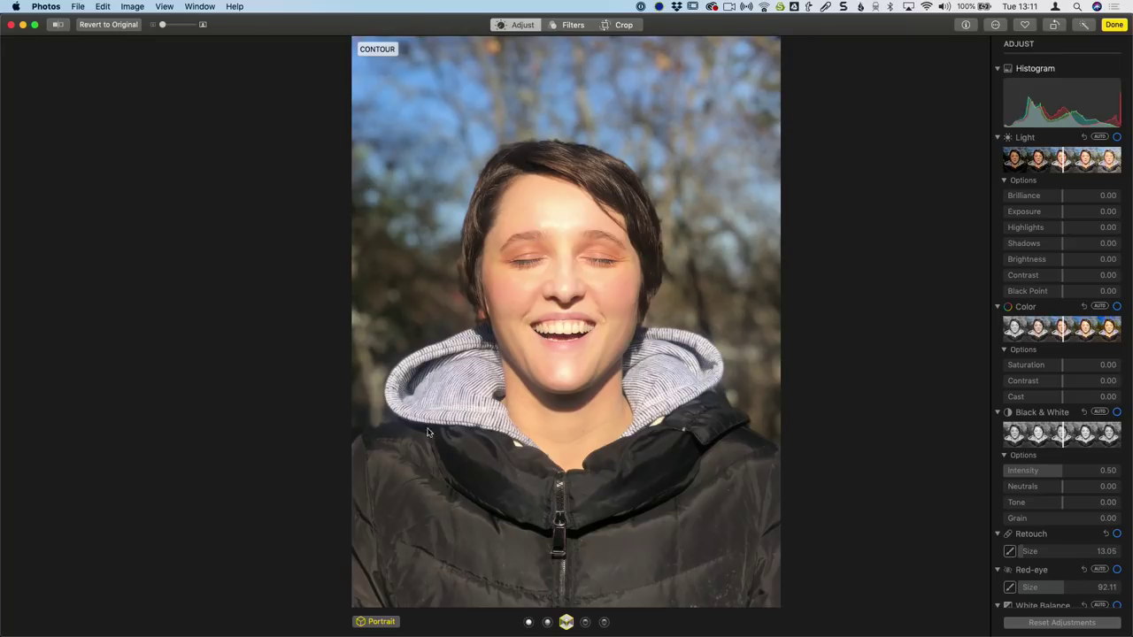
{"action": "left_click", "coordinate": [373, 622]}
{"action": "left_click", "coordinate": [547, 624]}
{"action": "left_click", "coordinate": [530, 624]}
{"action": "left_click", "coordinate": [547, 622]}
{"action": "left_click", "coordinate": [567, 622]}
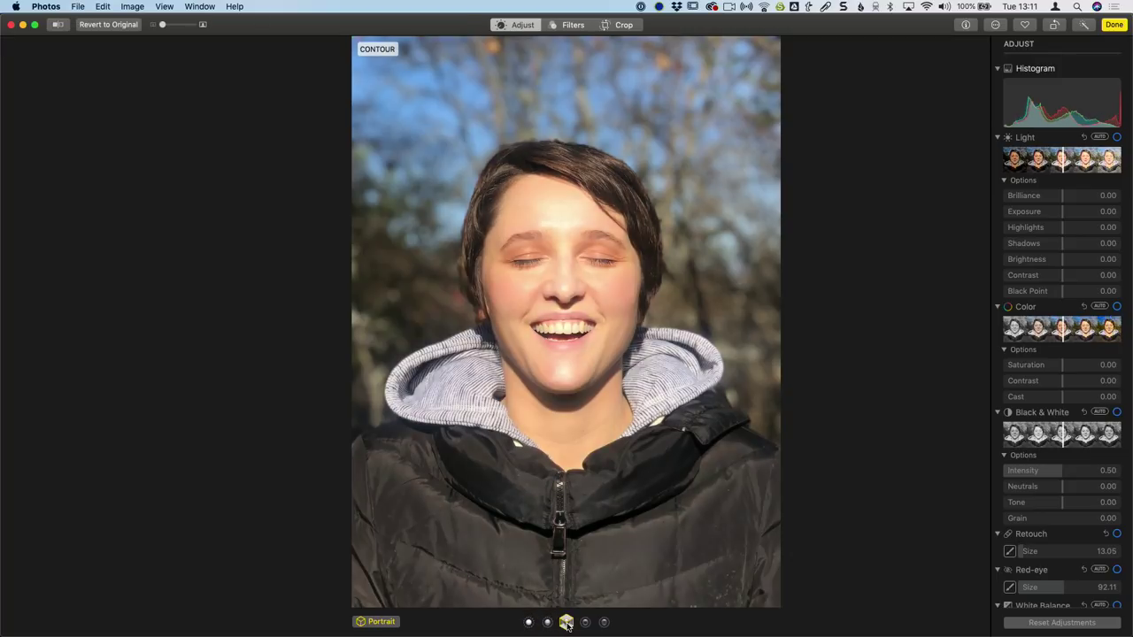
Step: Choose RAW Power from the Extensions menu to edit the woman's portrait
{"action": "left_click", "coordinate": [995, 25]}
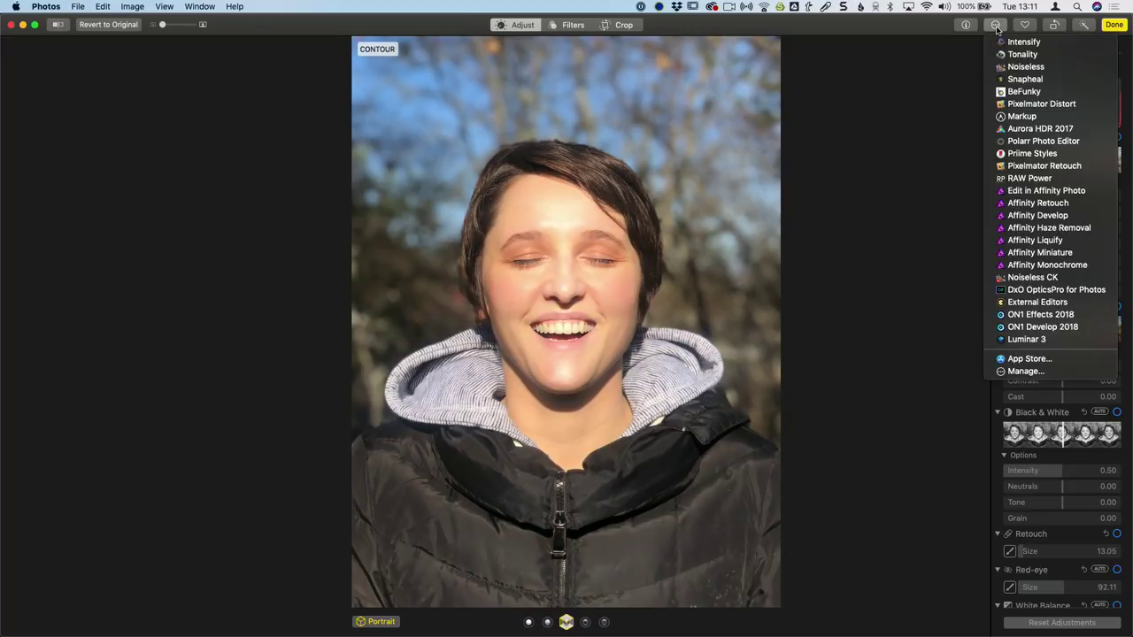
{"action": "left_click", "coordinate": [1012, 180]}
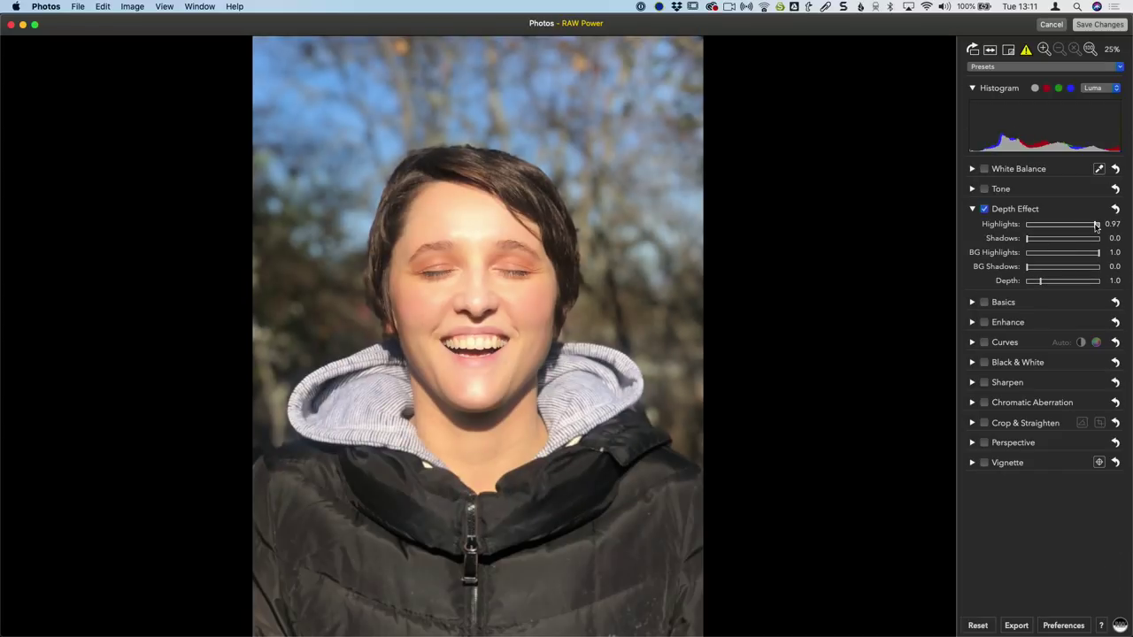
Step: Set Depth Effect Highlights and BG Highlights to 1.0, Shadows and BG Shadows to 0.0
{"action": "left_click_drag", "start_coordinate": [1053, 228], "coordinate": [1110, 229]}
{"action": "left_click_drag", "start_coordinate": [1035, 240], "coordinate": [1012, 245]}
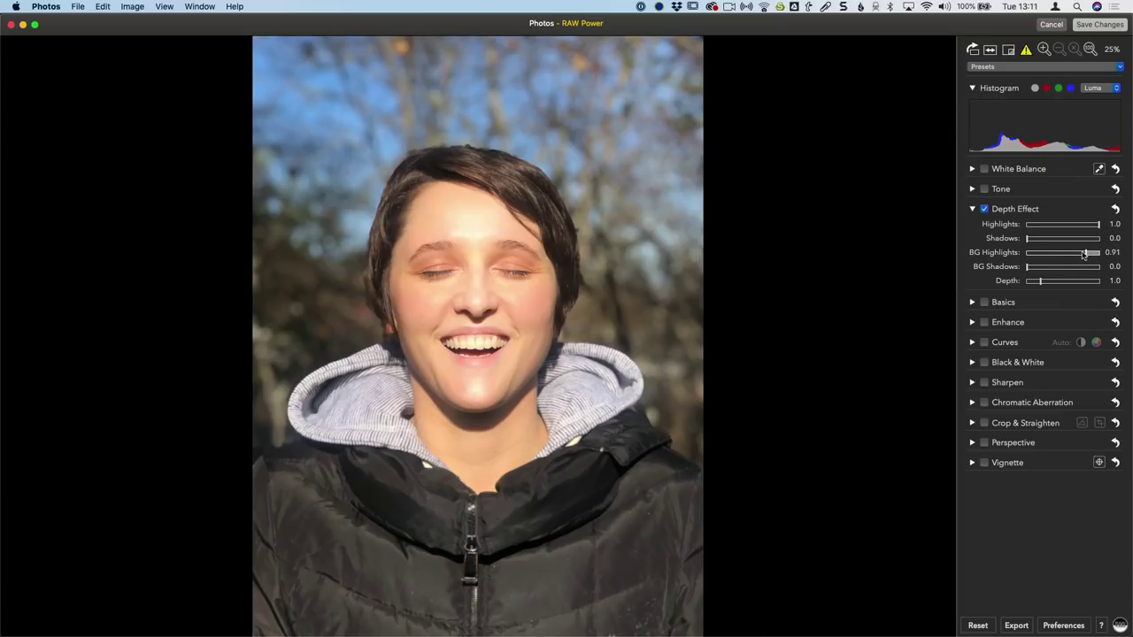
{"action": "left_click_drag", "start_coordinate": [1077, 254], "coordinate": [1115, 280]}
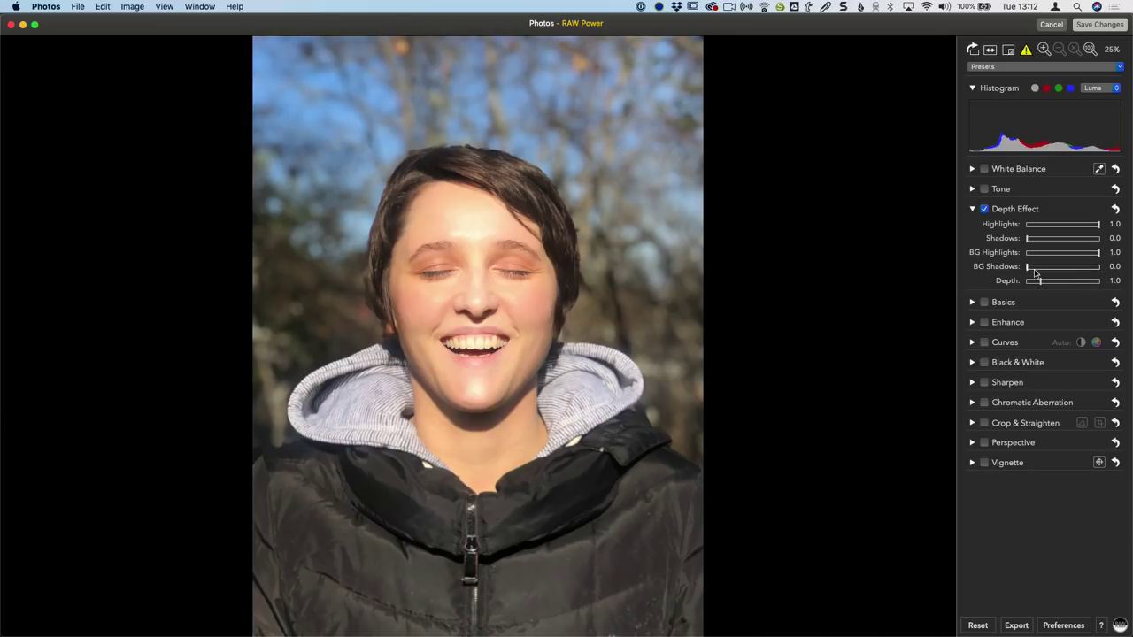
{"action": "left_click_drag", "start_coordinate": [1040, 269], "coordinate": [1018, 274]}
Step: Preview the depth map and push Depth Effect's Depth slider up to 5.0
{"action": "left_click_drag", "start_coordinate": [1041, 285], "coordinate": [1018, 287]}
{"action": "left_click_drag", "start_coordinate": [1029, 281], "coordinate": [1104, 288]}
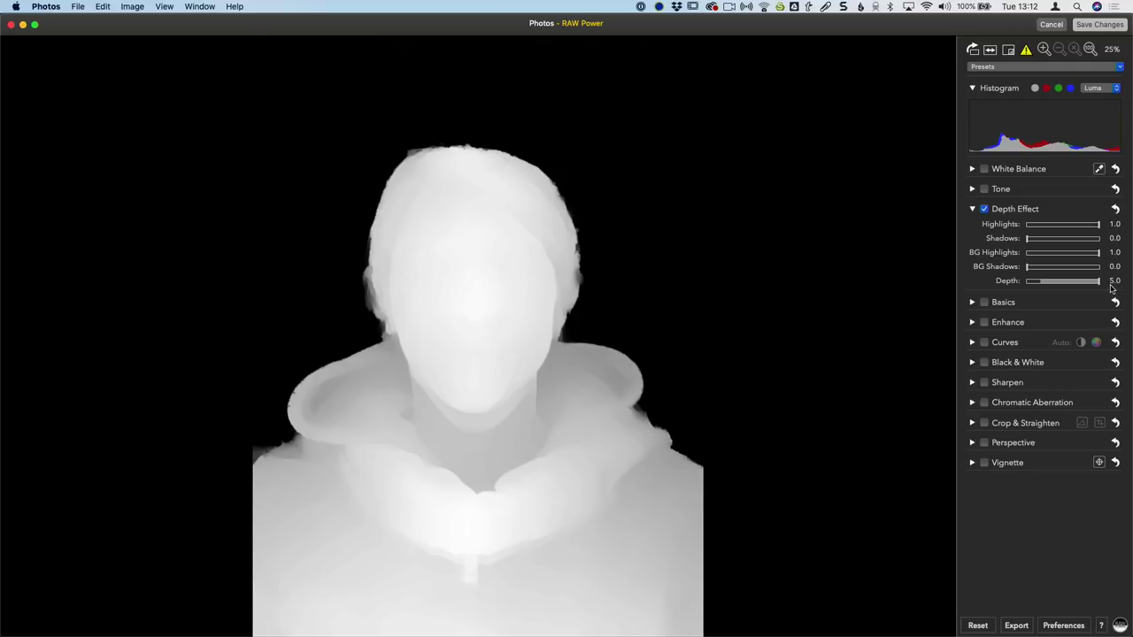
{"action": "left_click_drag", "start_coordinate": [1112, 286], "coordinate": [1113, 285]}
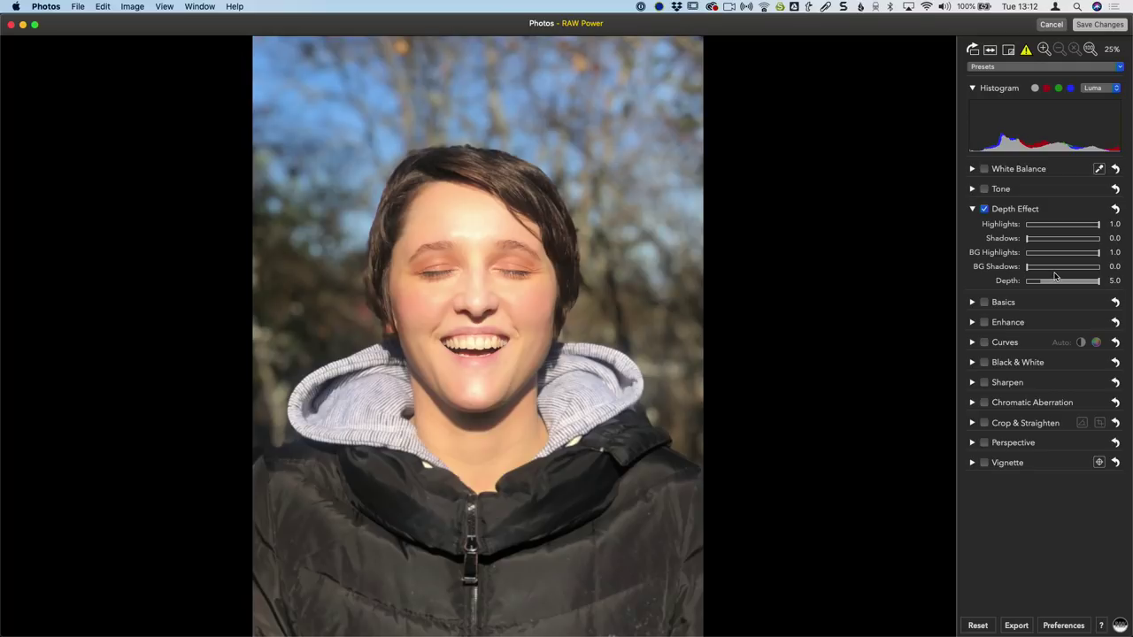
Step: Set Highlights 0.92, BG Highlights 0.7 and BG Shadows 0.02, then save the changes
{"action": "mouse_move", "coordinate": [1029, 269]}
{"action": "left_mouse_down"}
{"action": "mouse_move", "coordinate": [1095, 264]}
{"action": "mouse_move", "coordinate": [1028, 267]}
{"action": "left_mouse_up"}
{"action": "left_click_drag", "start_coordinate": [1099, 253], "coordinate": [1027, 239]}
{"action": "mouse_move", "coordinate": [1099, 224]}
{"action": "left_mouse_down"}
{"action": "mouse_move", "coordinate": [1049, 225]}
{"action": "mouse_move", "coordinate": [1089, 226]}
{"action": "left_mouse_up"}
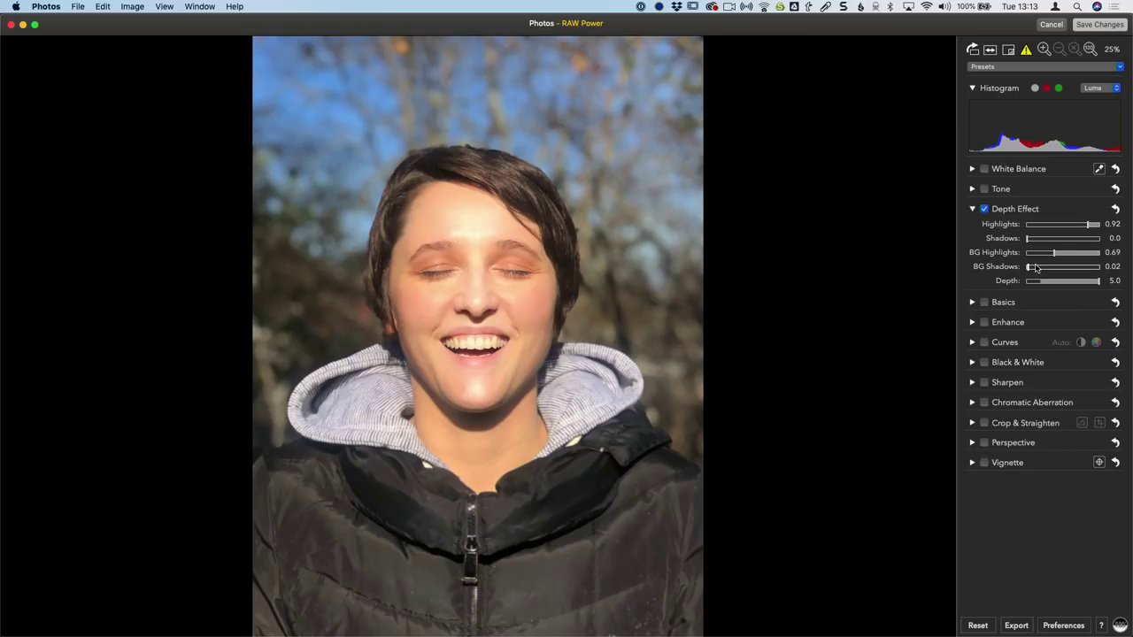
{"action": "left_click_drag", "start_coordinate": [1055, 253], "coordinate": [1056, 254]}
{"action": "left_click", "coordinate": [1103, 24]}
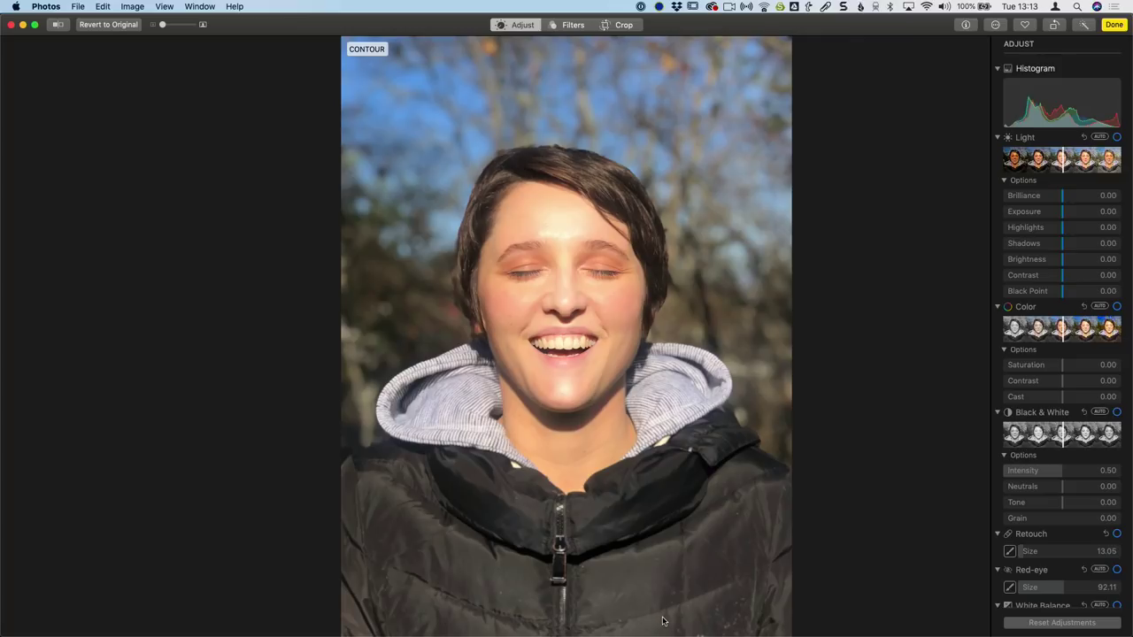
Step: Revert the portrait to original with Portrait blur on and finish editing
{"action": "left_click", "coordinate": [111, 25]}
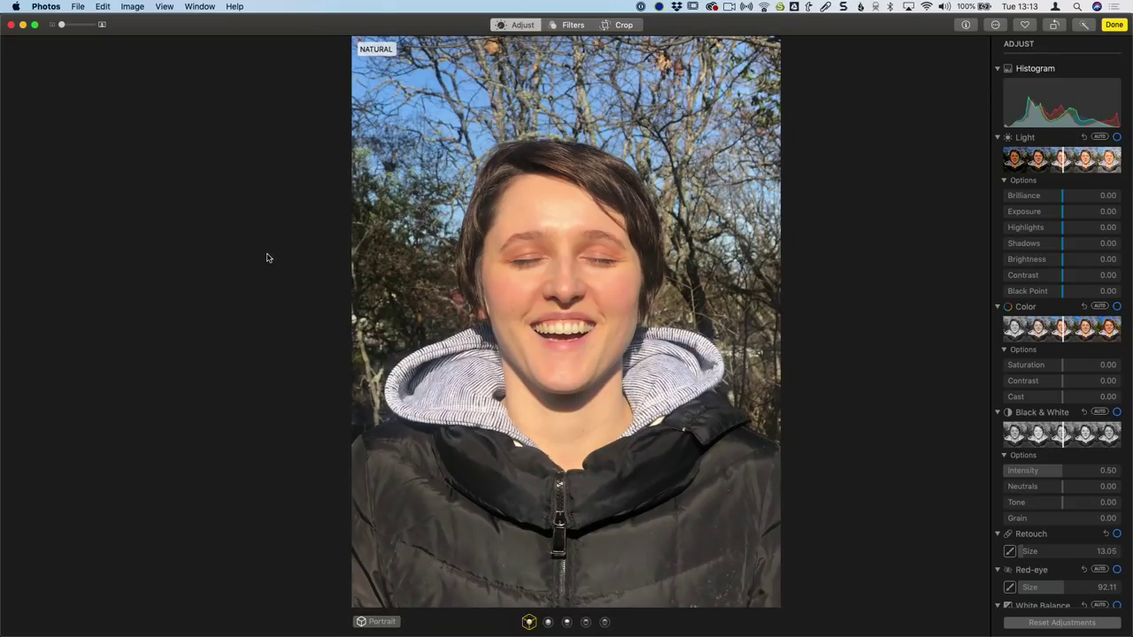
{"action": "left_click", "coordinate": [382, 622]}
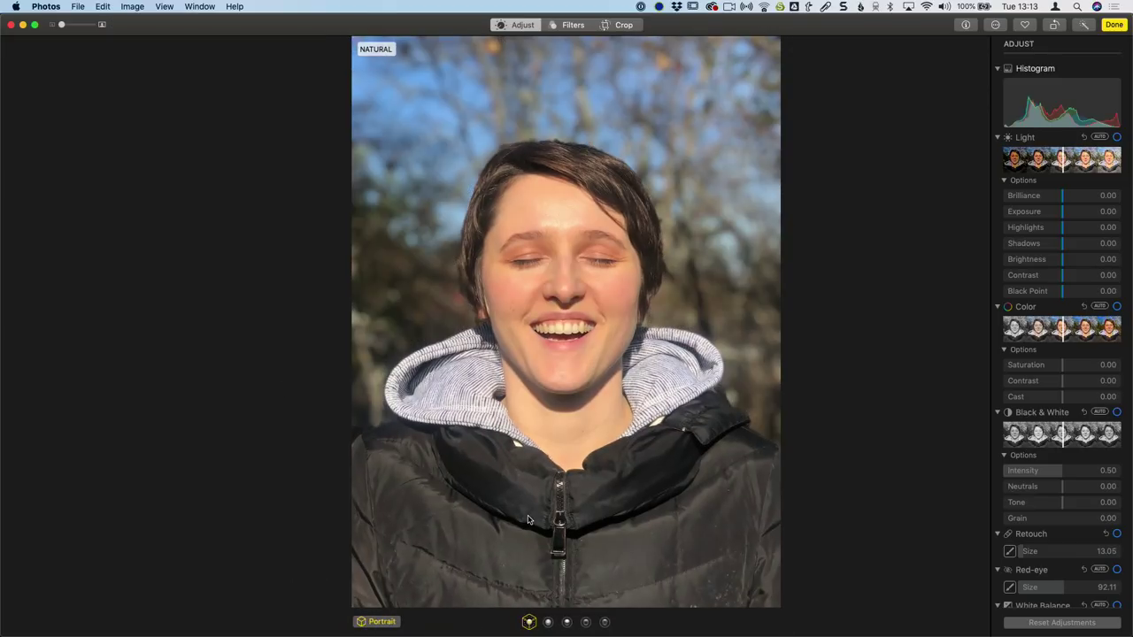
{"action": "left_click", "coordinate": [1119, 28]}
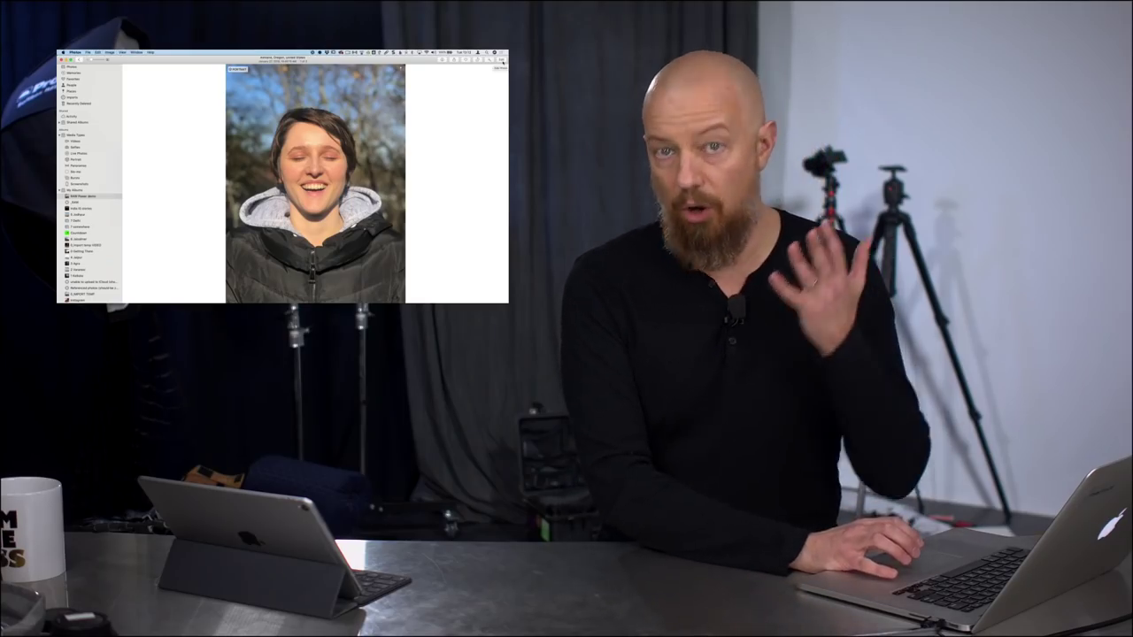
Step: Go back to the RAW Power demo album and open the bicycle market photo
{"action": "key", "text": "Escape"}
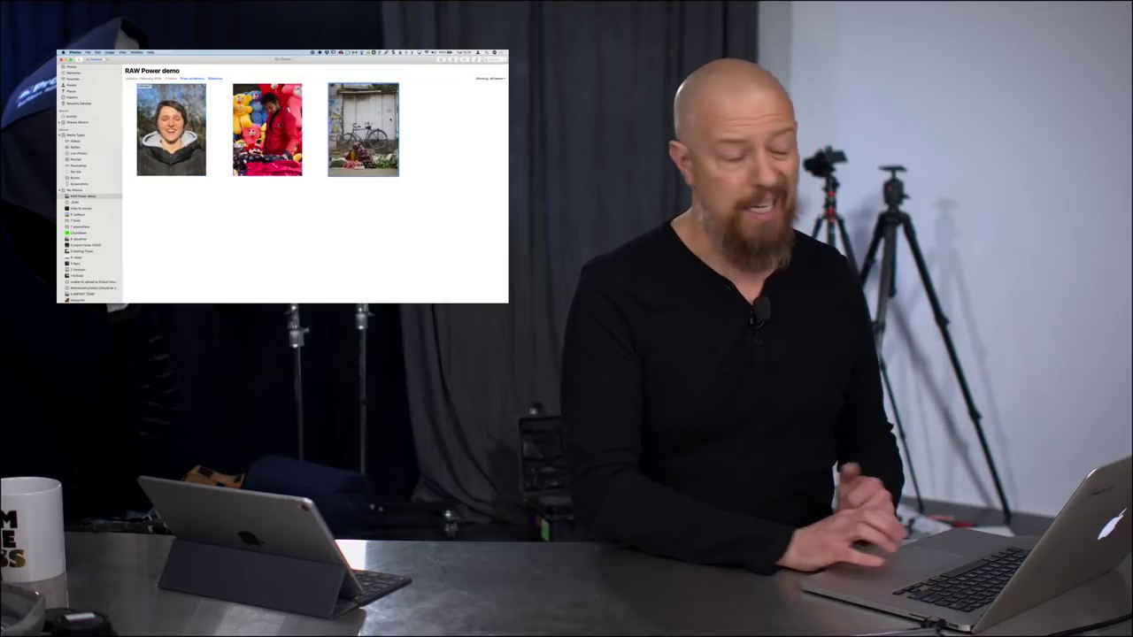
{"action": "key", "text": "Right"}
{"action": "key", "text": "Right"}
{"action": "key", "text": "space"}
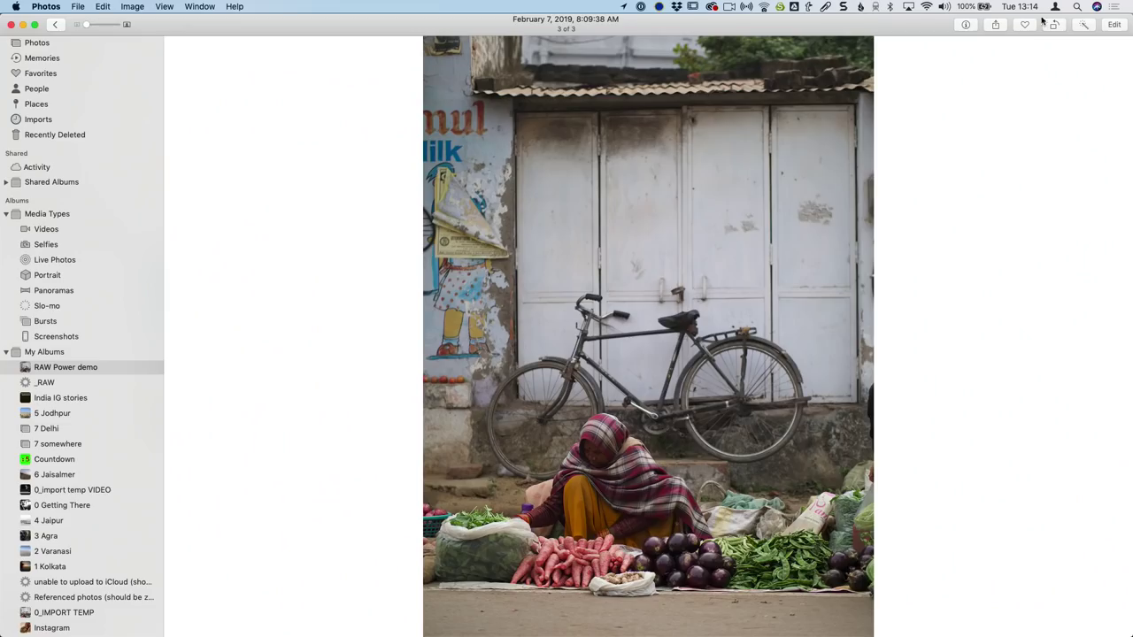
Step: Edit the vegetable-seller bicycle photo with the RAW Power extension
{"action": "left_click", "coordinate": [1115, 23]}
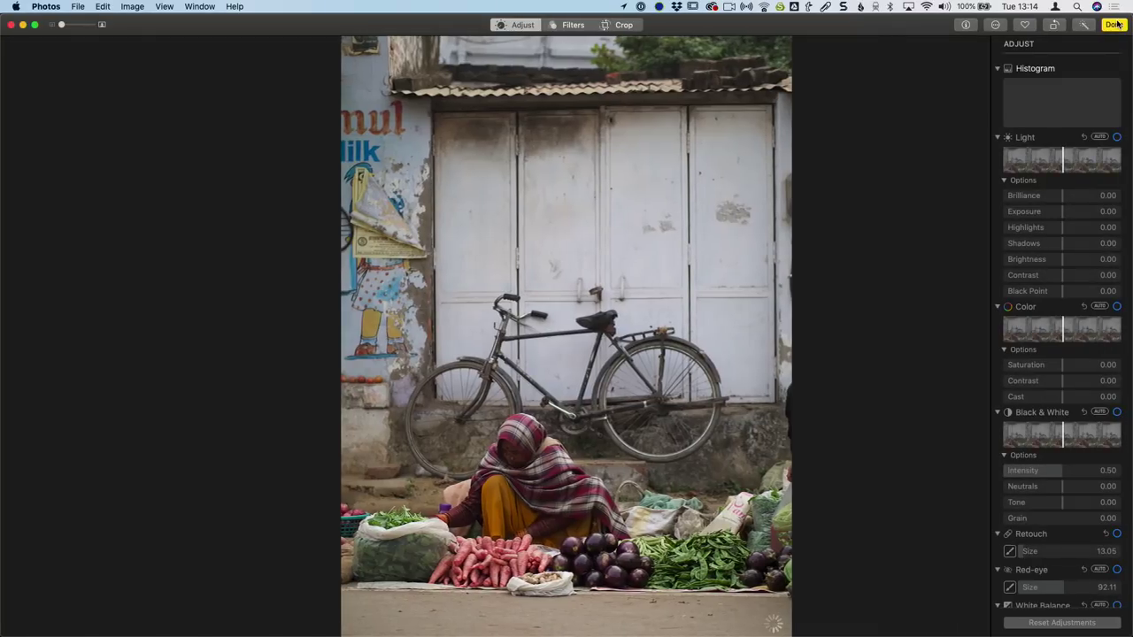
{"action": "left_click", "coordinate": [994, 25]}
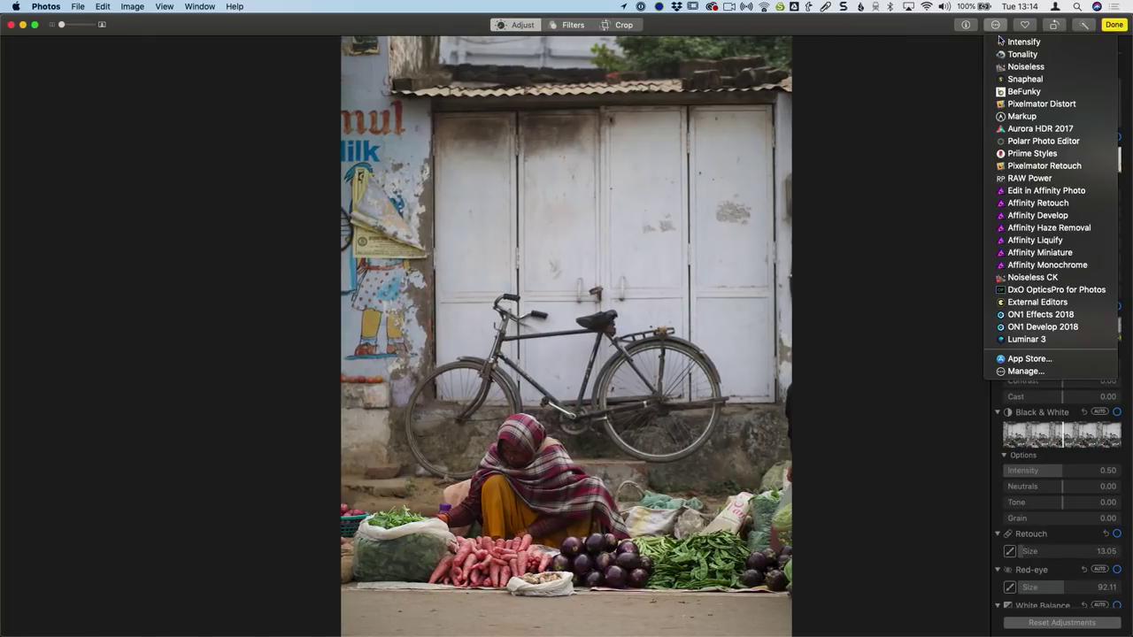
{"action": "left_click", "coordinate": [1047, 179]}
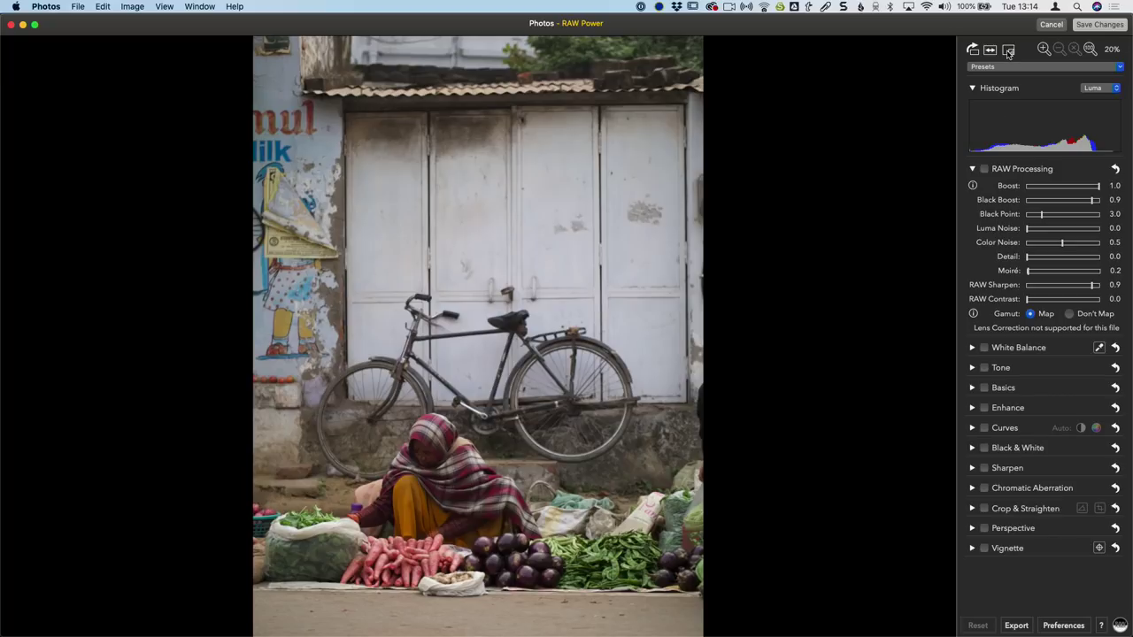
Step: Turn on White Balance and compare the blue edit against the original colours
{"action": "left_click", "coordinate": [973, 348]}
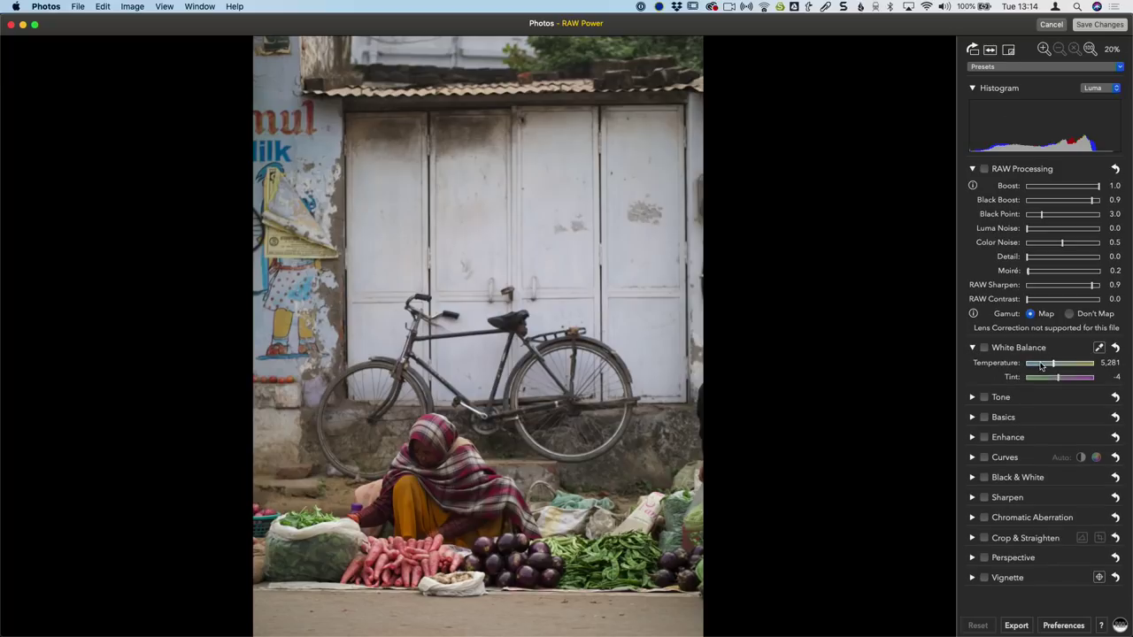
{"action": "left_click", "coordinate": [985, 348]}
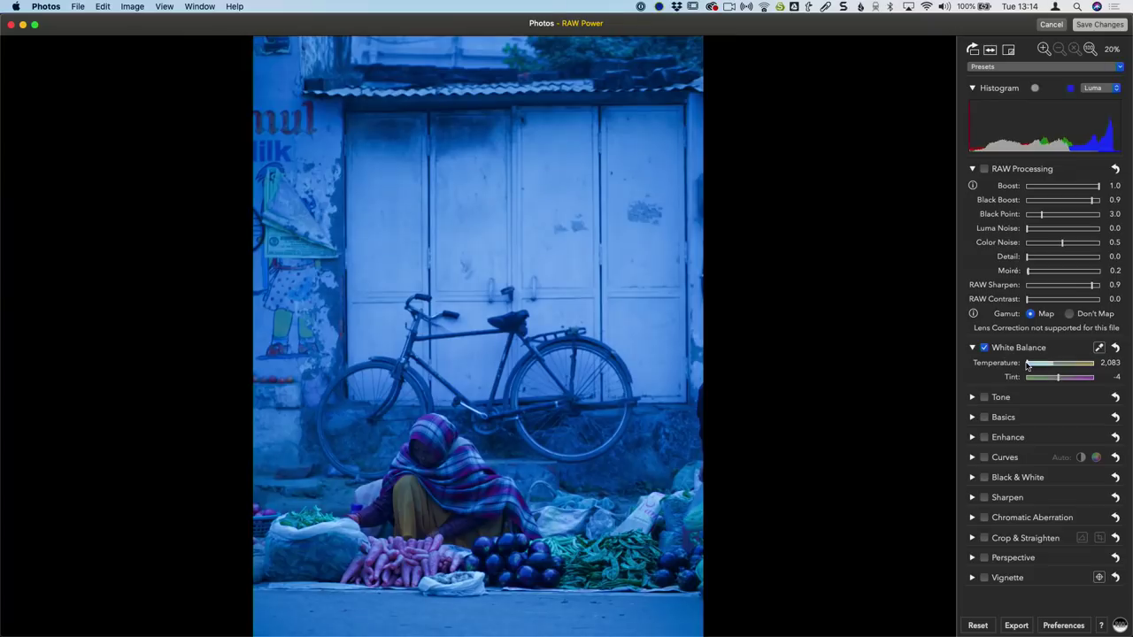
{"action": "left_click", "coordinate": [1009, 51]}
{"action": "left_click", "coordinate": [1009, 51]}
{"action": "left_click", "coordinate": [1010, 51]}
{"action": "left_click", "coordinate": [1009, 51]}
{"action": "left_click", "coordinate": [1009, 52]}
{"action": "left_click", "coordinate": [1010, 51]}
Step: Reset edits to natural colours (Temperature 5,281) and browse Presets without applying one
{"action": "left_click", "coordinate": [978, 626]}
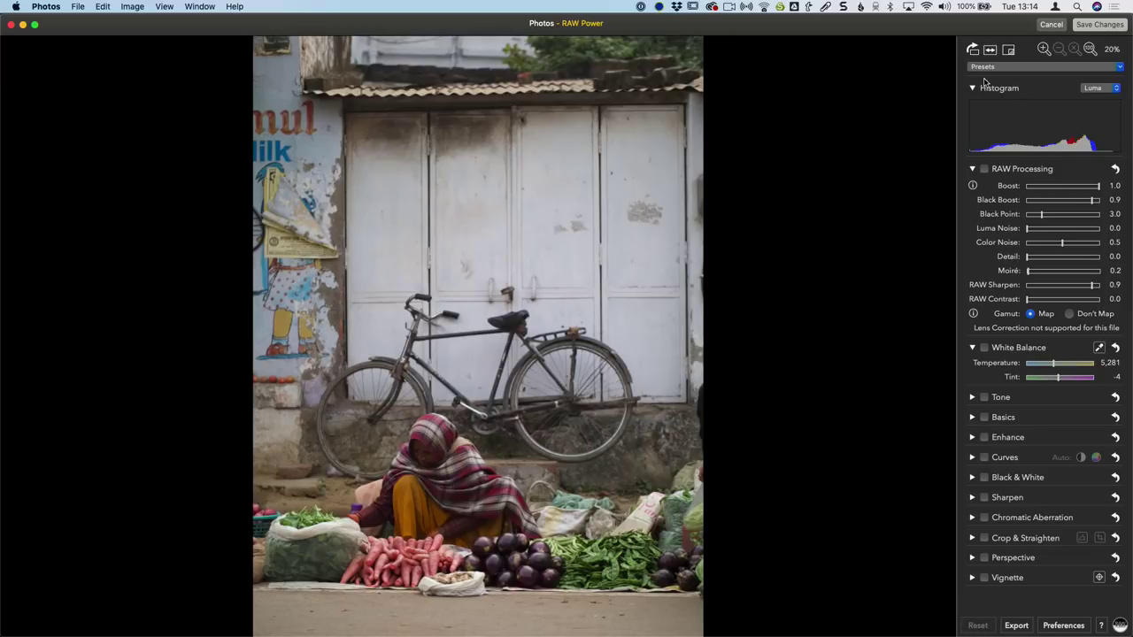
{"action": "left_click", "coordinate": [1003, 68]}
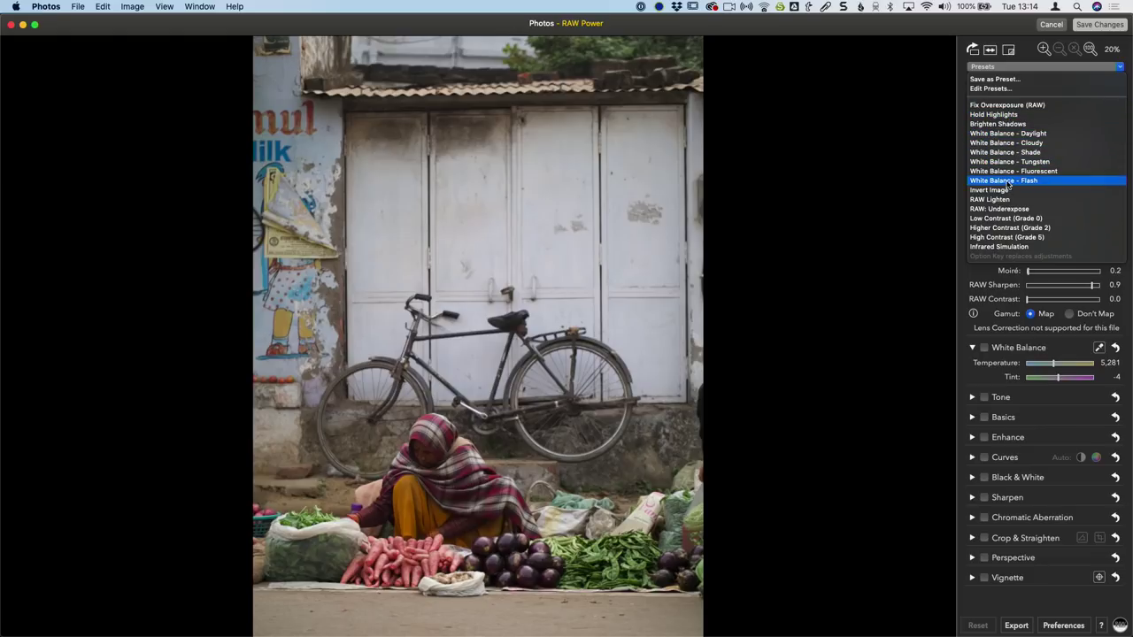
{"action": "left_click", "coordinate": [875, 157]}
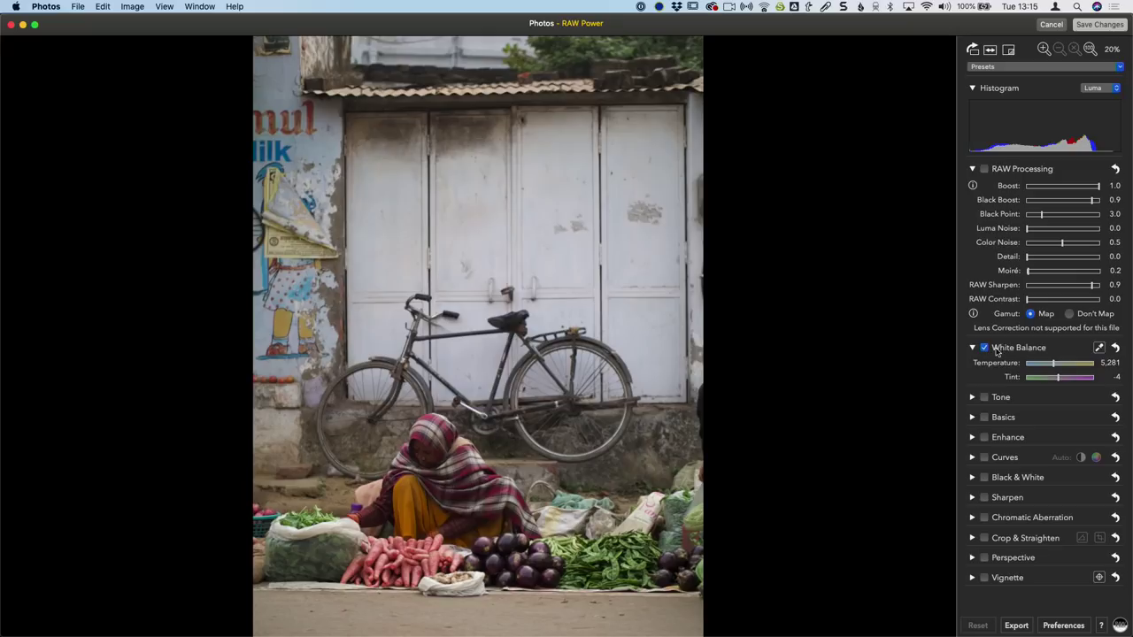
{"action": "mouse_move", "coordinate": [1052, 364]}
{"action": "left_mouse_down"}
{"action": "mouse_move", "coordinate": [1071, 366]}
{"action": "mouse_move", "coordinate": [1049, 366]}
{"action": "left_mouse_up"}
{"action": "left_click", "coordinate": [548, 193]}
{"action": "left_click", "coordinate": [972, 397]}
{"action": "scroll", "coordinate": [1063, 371], "scroll_direction": "down", "scroll_amount": 2}
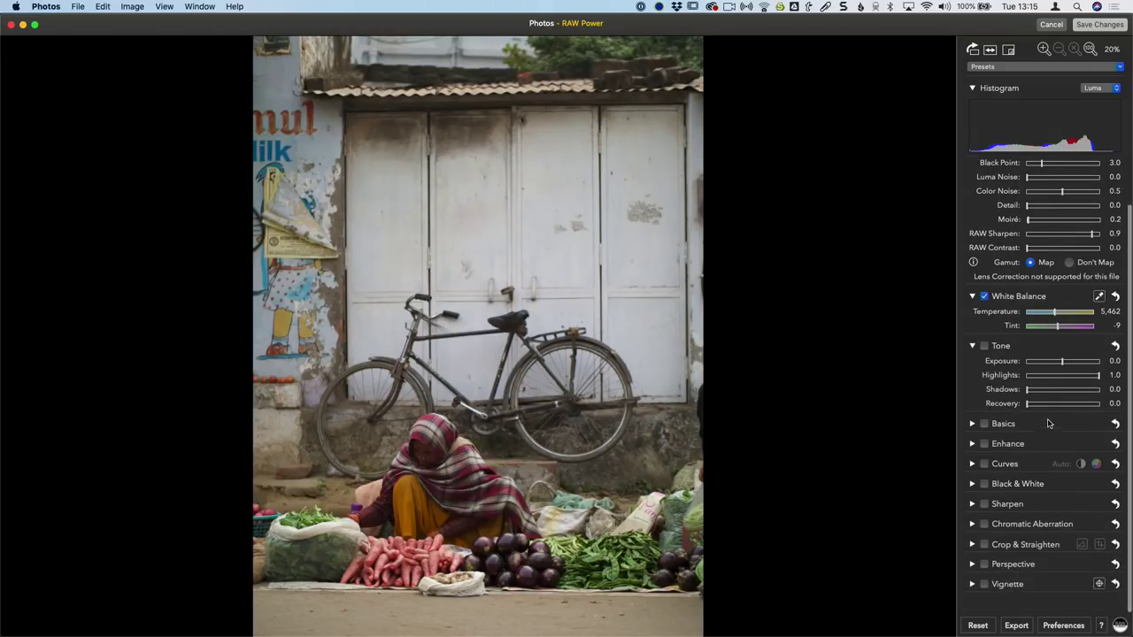
{"action": "left_click_drag", "start_coordinate": [1064, 363], "coordinate": [1067, 363]}
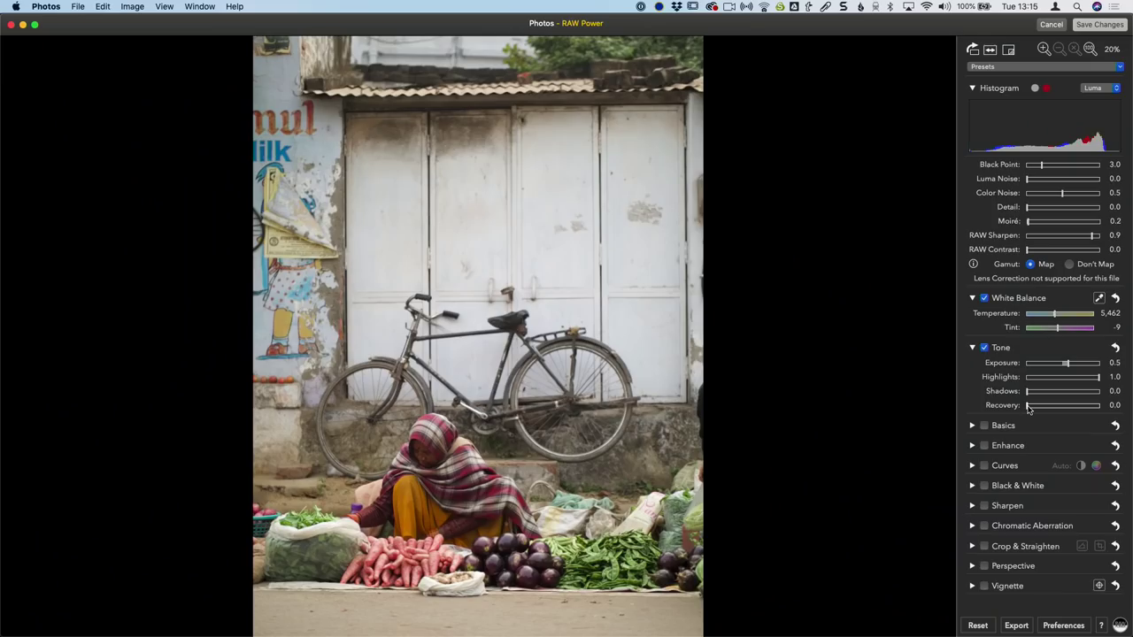
{"action": "left_click_drag", "start_coordinate": [1066, 364], "coordinate": [1074, 367]}
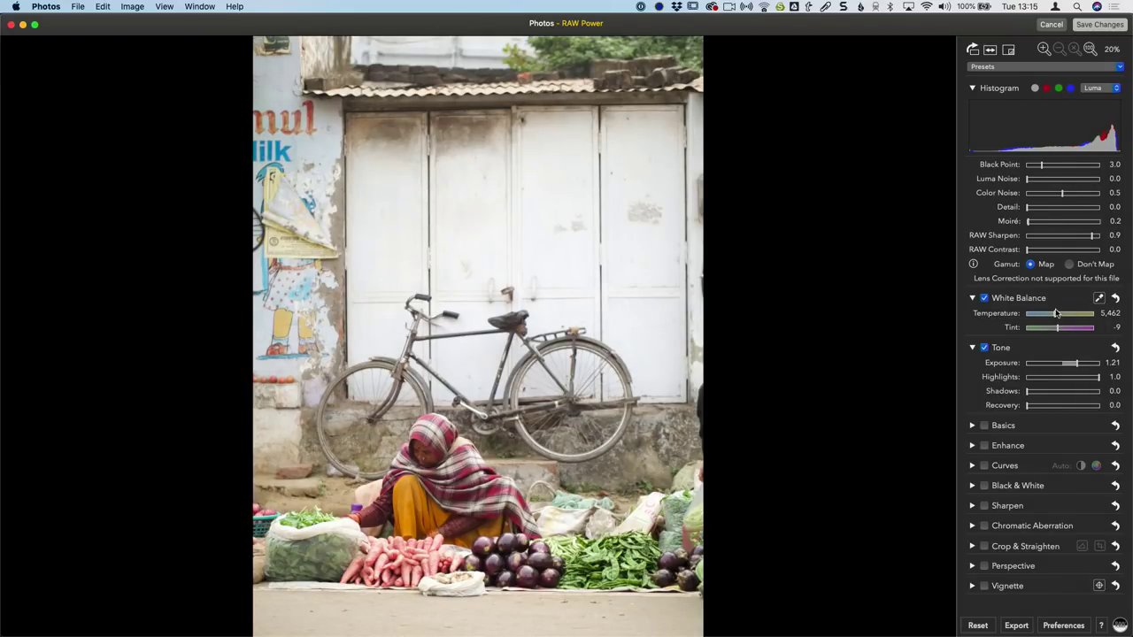
{"action": "left_click_drag", "start_coordinate": [1085, 379], "coordinate": [1132, 375]}
{"action": "mouse_move", "coordinate": [1027, 405]}
{"action": "left_mouse_down"}
{"action": "mouse_move", "coordinate": [1067, 411]}
{"action": "mouse_move", "coordinate": [1005, 406]}
{"action": "left_mouse_up"}
{"action": "left_click", "coordinate": [978, 626]}
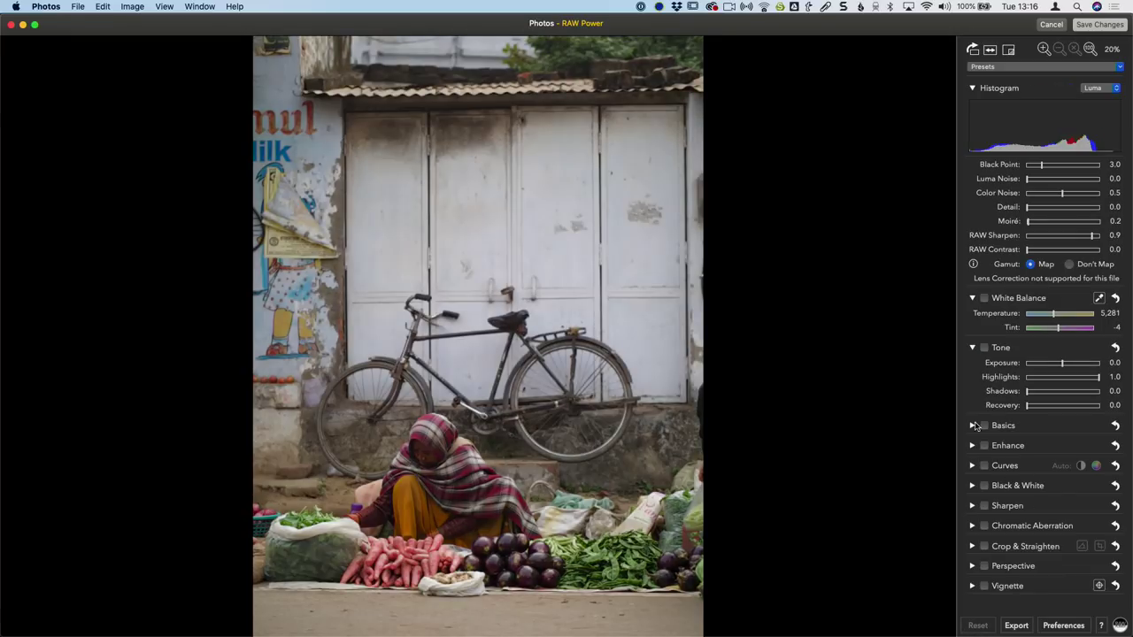
Step: Under Enhance, add Definition 0.4 while leaving Deepen at 0.0
{"action": "left_click", "coordinate": [974, 426]}
{"action": "scroll", "coordinate": [1022, 414], "scroll_direction": "down", "scroll_amount": 2}
{"action": "scroll", "coordinate": [1027, 394], "scroll_direction": "up", "scroll_amount": 1}
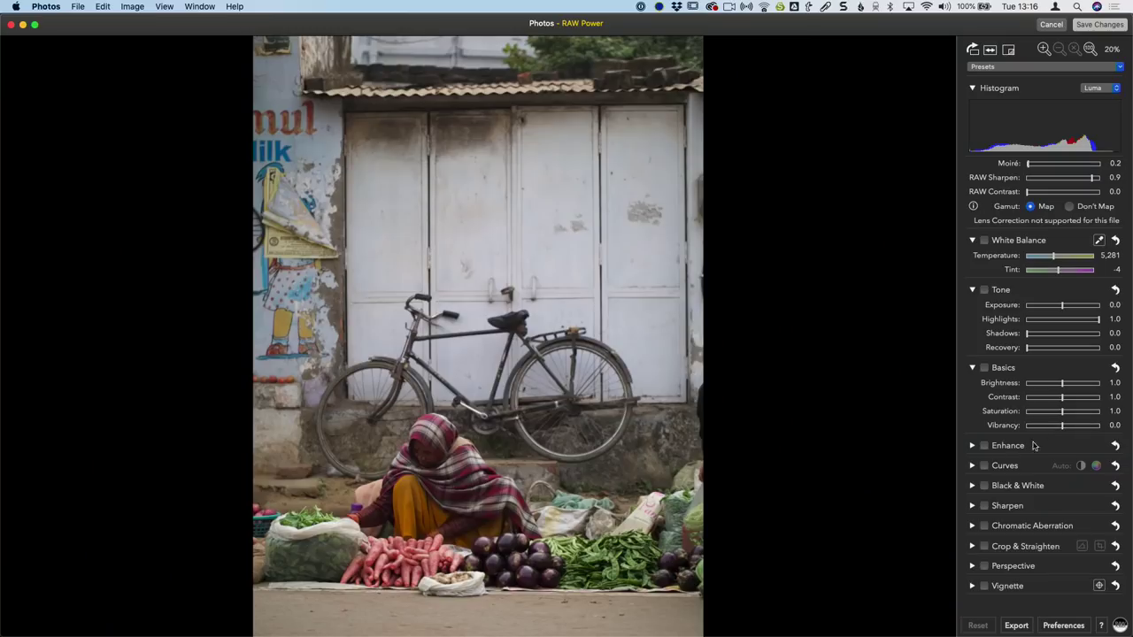
{"action": "left_click", "coordinate": [972, 446]}
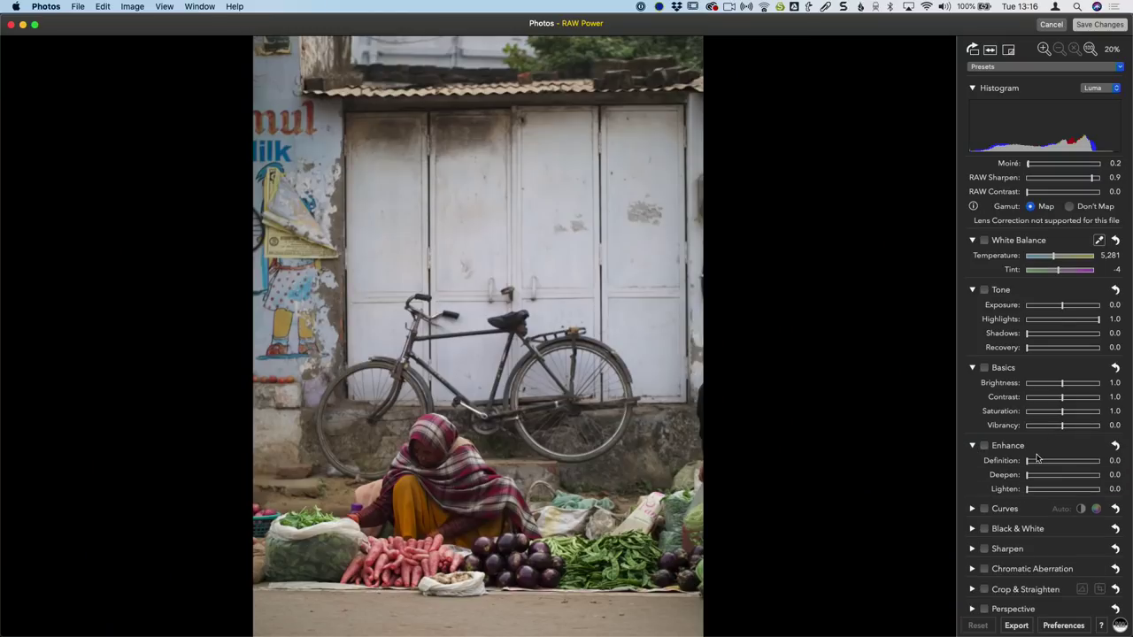
{"action": "scroll", "coordinate": [1031, 456], "scroll_direction": "down", "scroll_amount": 3}
{"action": "left_click_drag", "start_coordinate": [1029, 421], "coordinate": [1063, 421]}
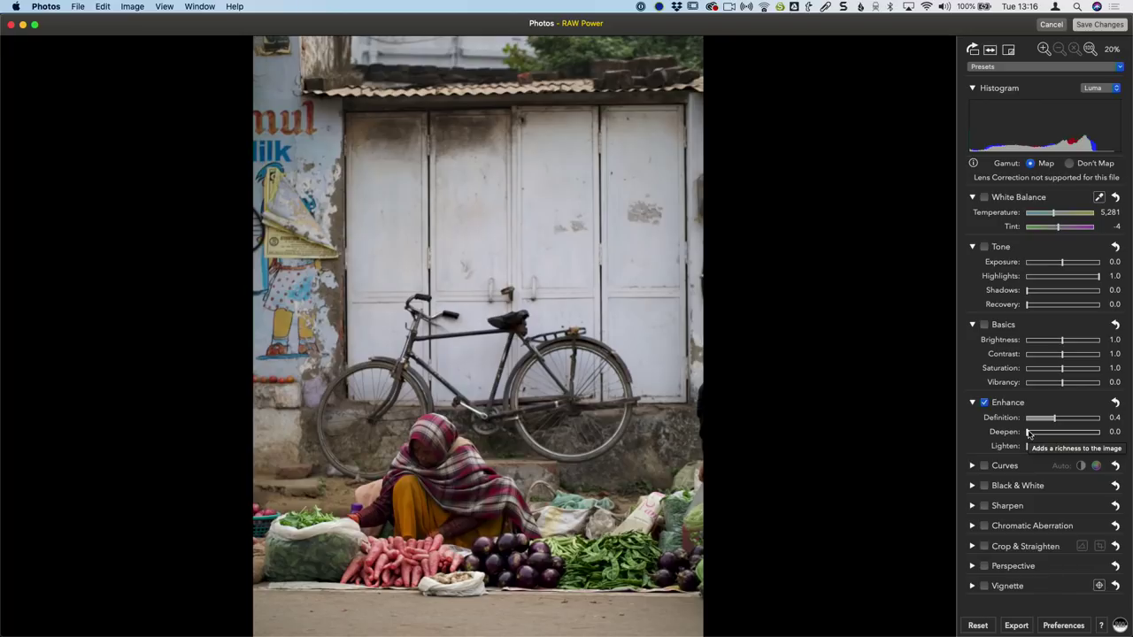
{"action": "mouse_move", "coordinate": [1028, 433]}
{"action": "left_mouse_down"}
{"action": "mouse_move", "coordinate": [1081, 435]}
{"action": "mouse_move", "coordinate": [1027, 435]}
{"action": "left_mouse_up"}
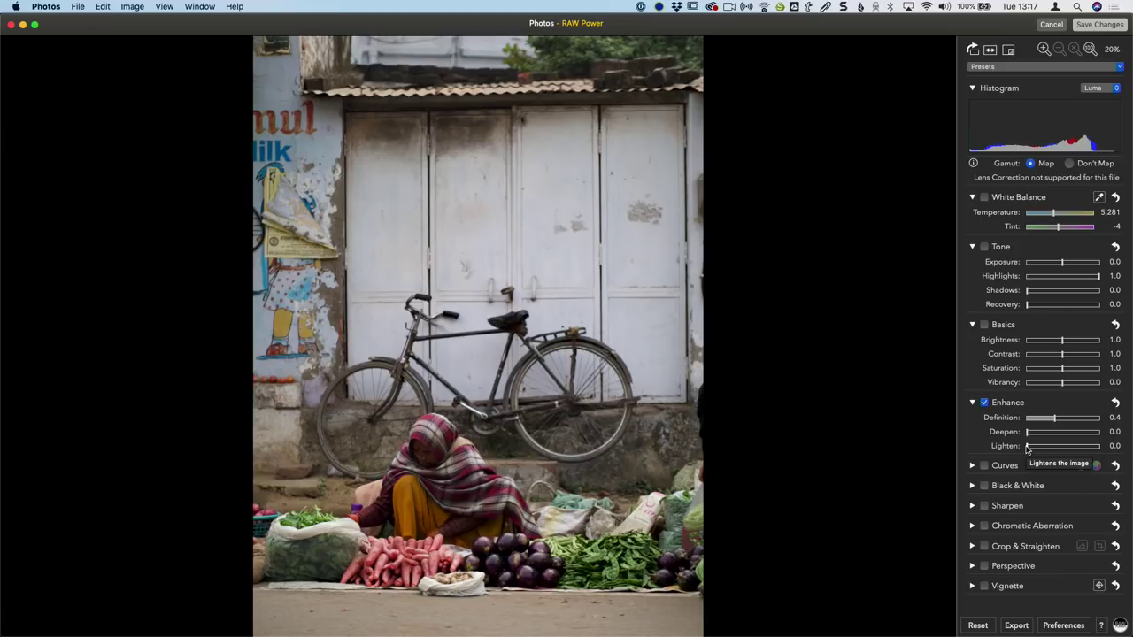
Step: Brighten with Lighten at 0.23 and switch on Curves
{"action": "mouse_move", "coordinate": [1027, 449]}
{"action": "left_mouse_down"}
{"action": "mouse_move", "coordinate": [1082, 453]}
{"action": "mouse_move", "coordinate": [1045, 448]}
{"action": "left_mouse_up"}
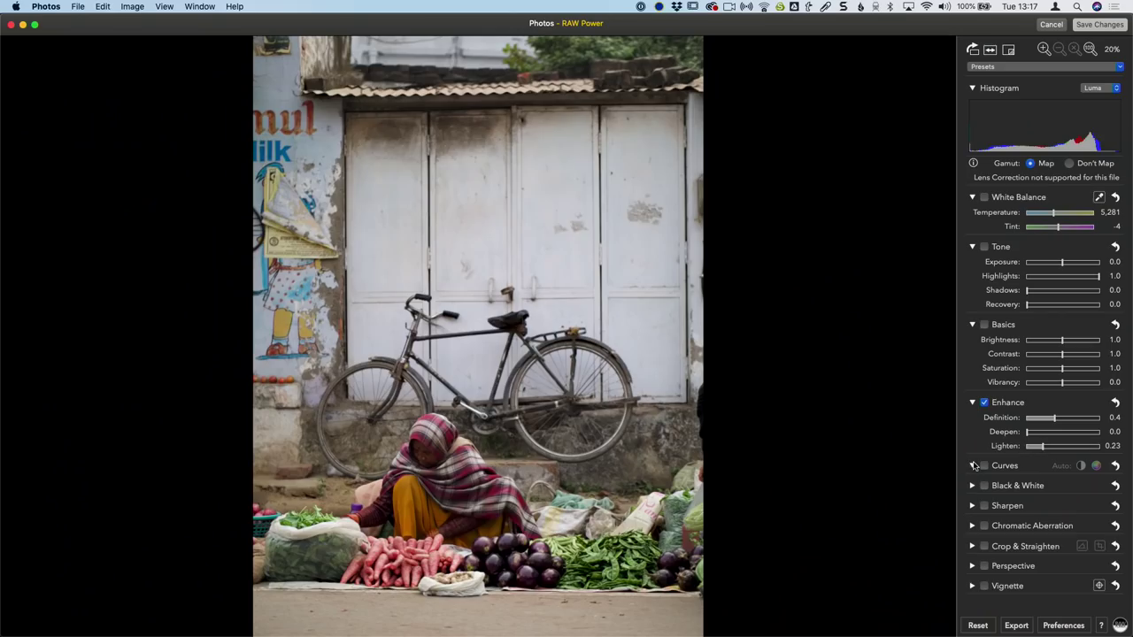
{"action": "left_click", "coordinate": [974, 467]}
{"action": "left_click", "coordinate": [984, 262]}
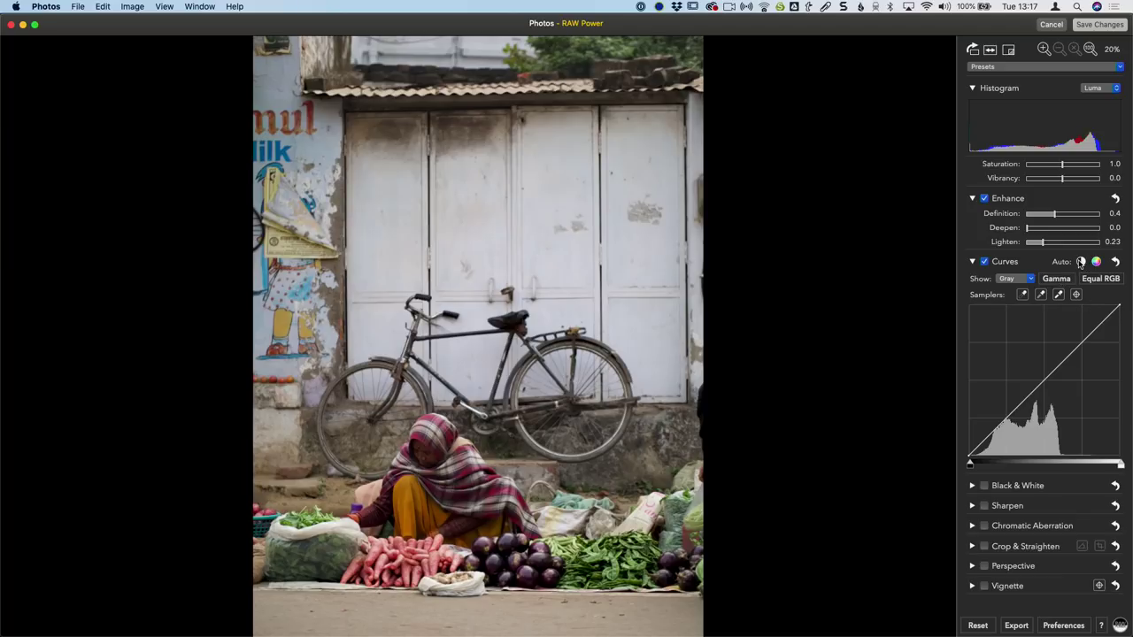
Step: Try Auto curves and Auto color, then revert the curve to a straight line
{"action": "left_click", "coordinate": [1081, 261]}
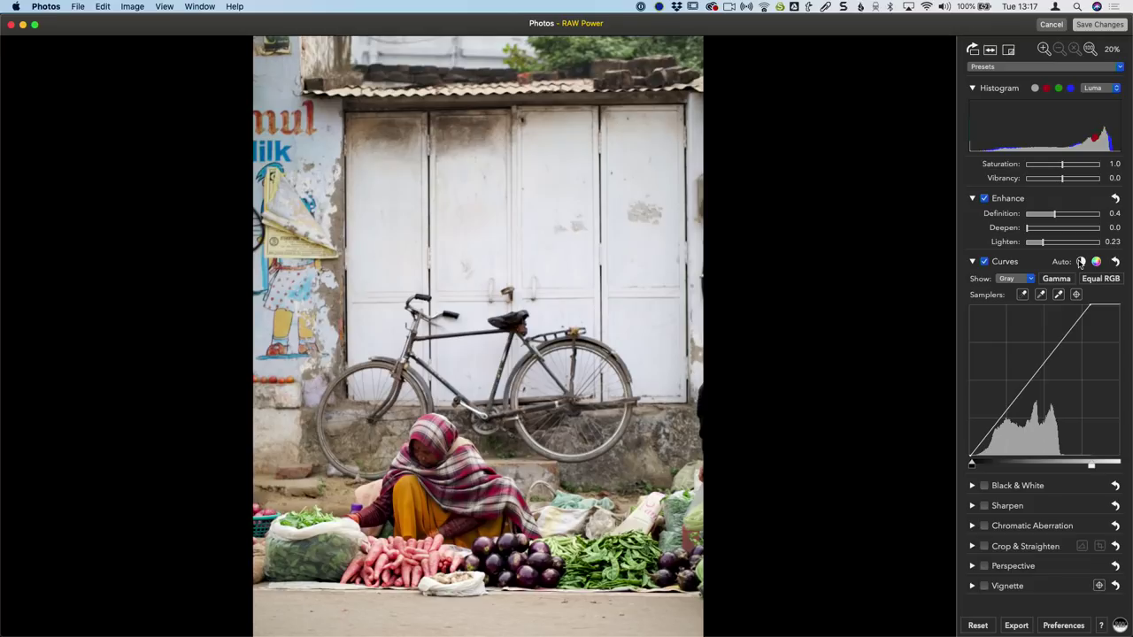
{"action": "left_click", "coordinate": [1115, 262]}
{"action": "left_click", "coordinate": [1097, 262]}
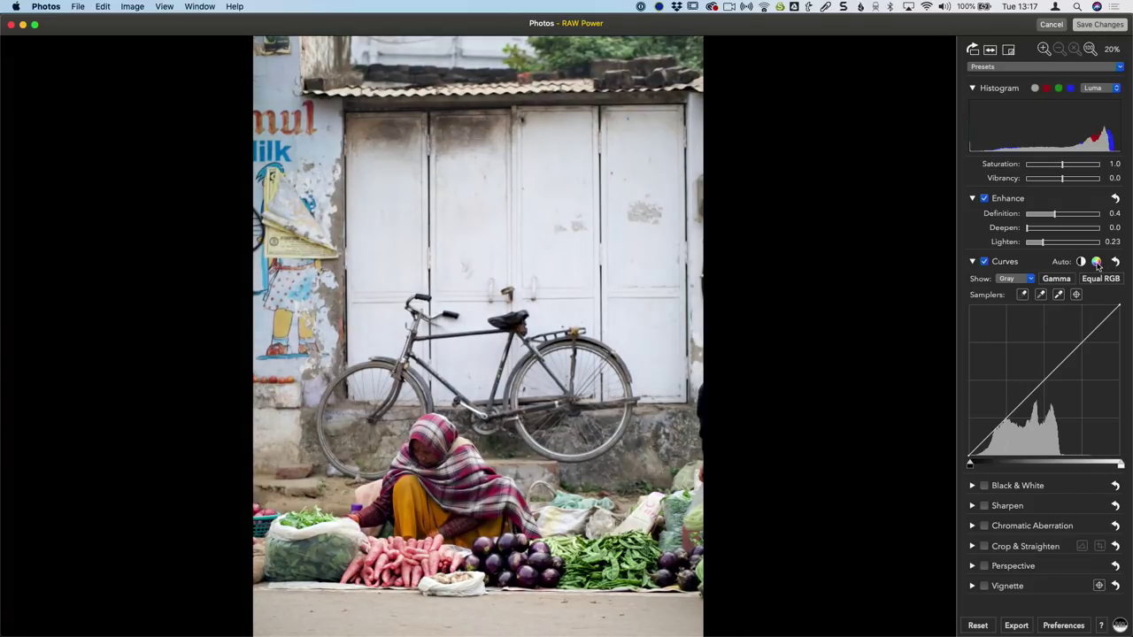
{"action": "left_click", "coordinate": [1114, 262]}
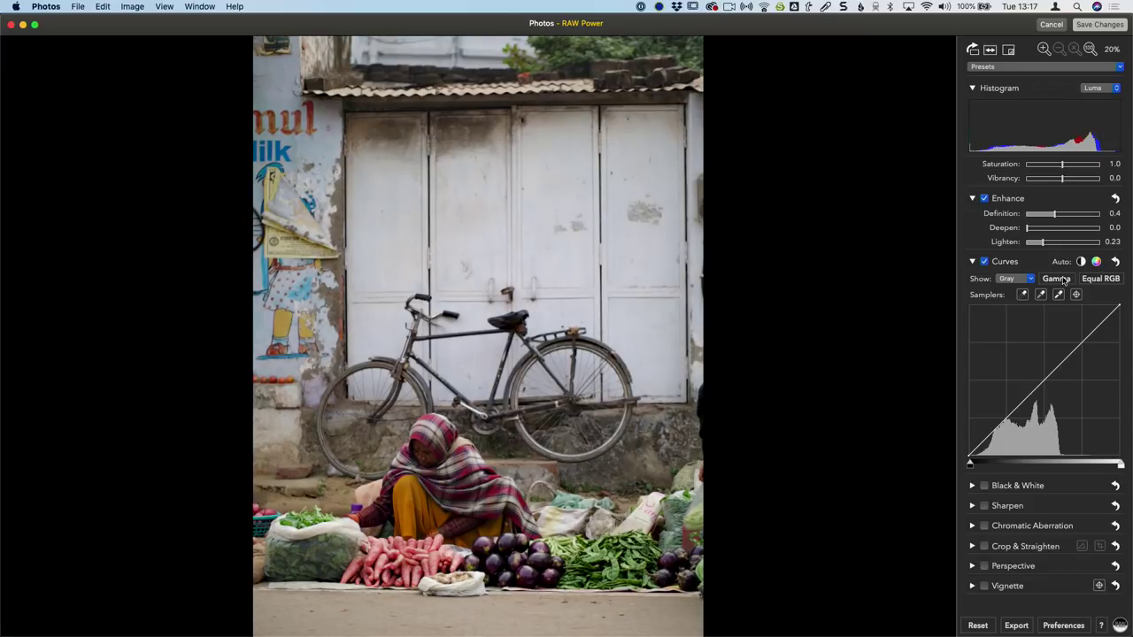
Step: Keep the Gray channel, toggle the histogram Linear/Gamma, and enable a curve sampler
{"action": "left_click", "coordinate": [1017, 279]}
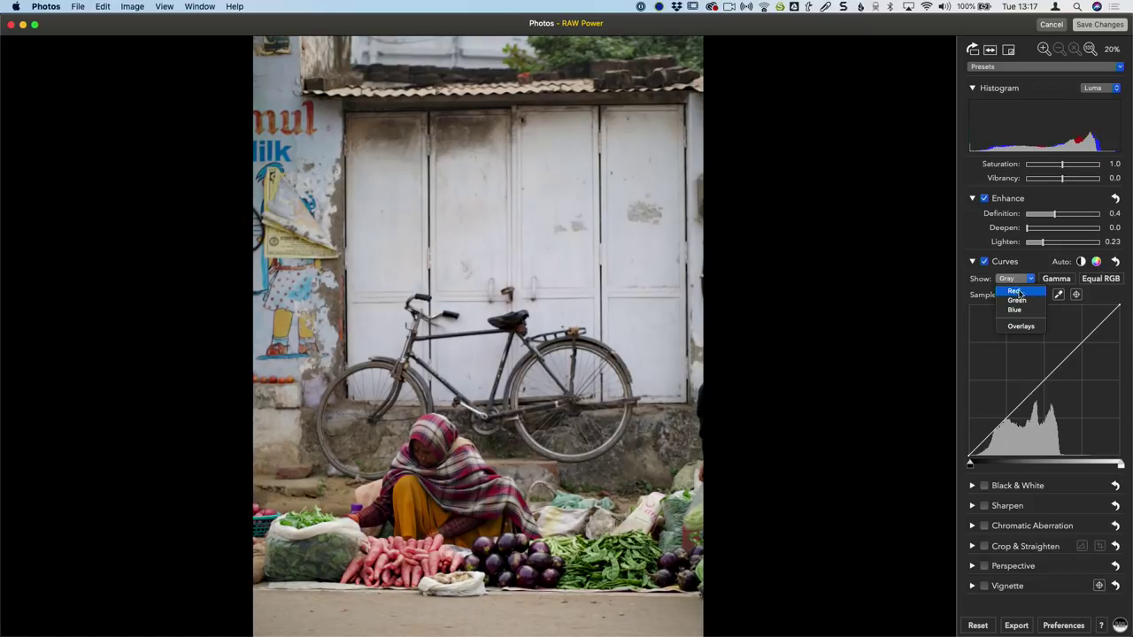
{"action": "left_click", "coordinate": [1095, 303]}
{"action": "left_click", "coordinate": [1068, 280]}
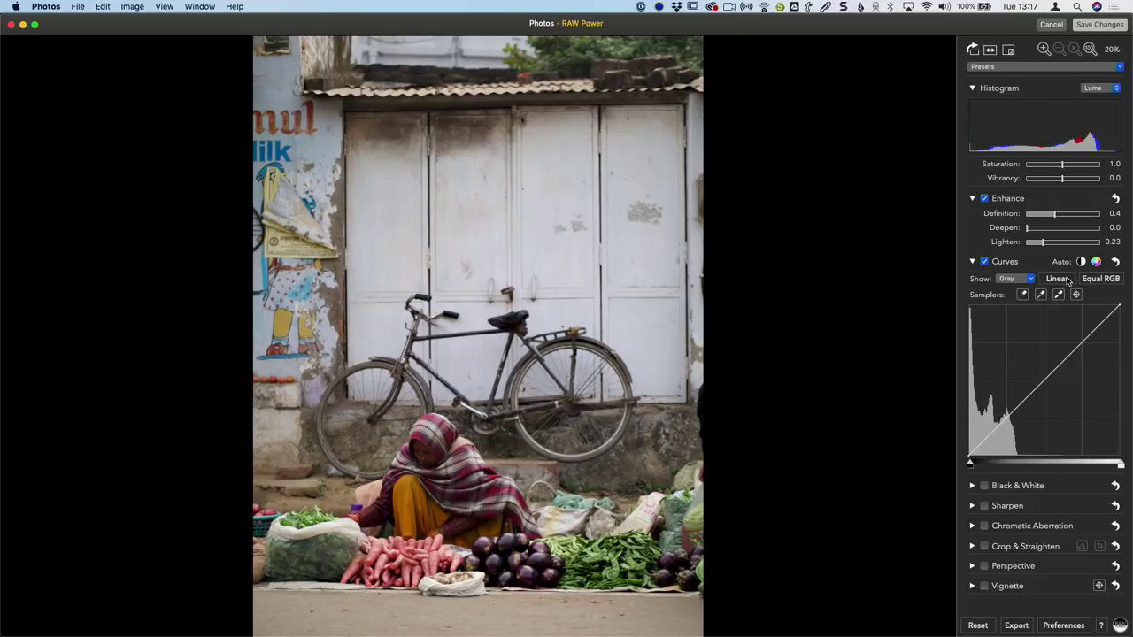
{"action": "left_click", "coordinate": [1068, 280]}
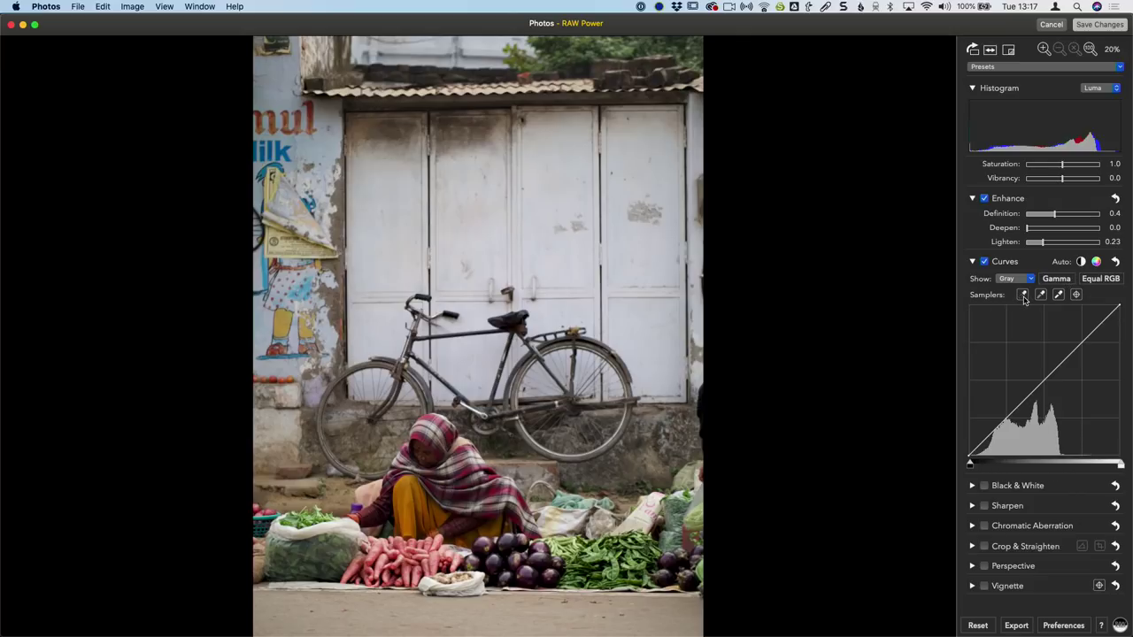
{"action": "left_click", "coordinate": [1076, 295]}
Step: Collapse Curves, apply a Black & White preset, and set Red to 0.81 with Green and Blue 0.0
{"action": "left_click", "coordinate": [973, 263]}
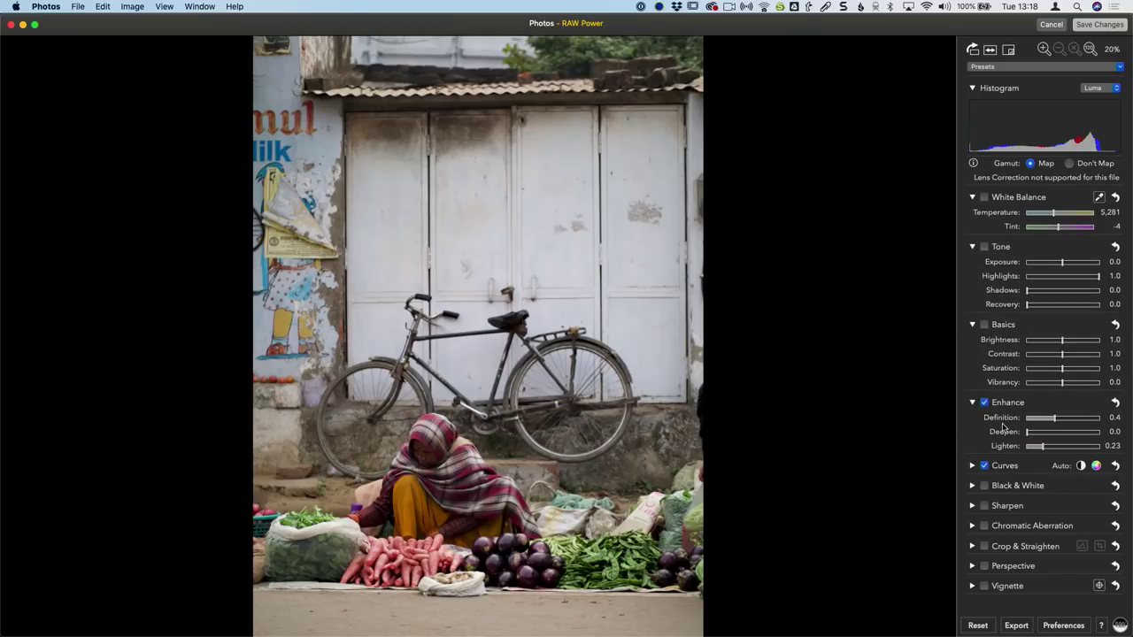
{"action": "left_click", "coordinate": [973, 484]}
{"action": "scroll", "coordinate": [1049, 490], "scroll_direction": "down", "scroll_amount": 2}
{"action": "left_click", "coordinate": [1059, 442]}
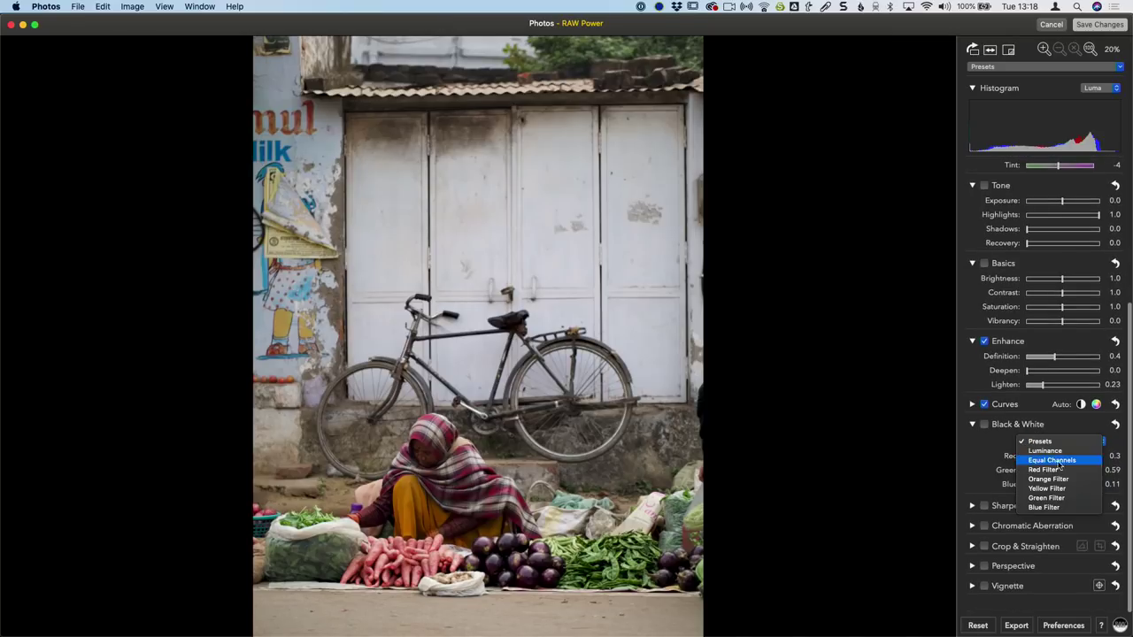
{"action": "left_click", "coordinate": [1043, 468]}
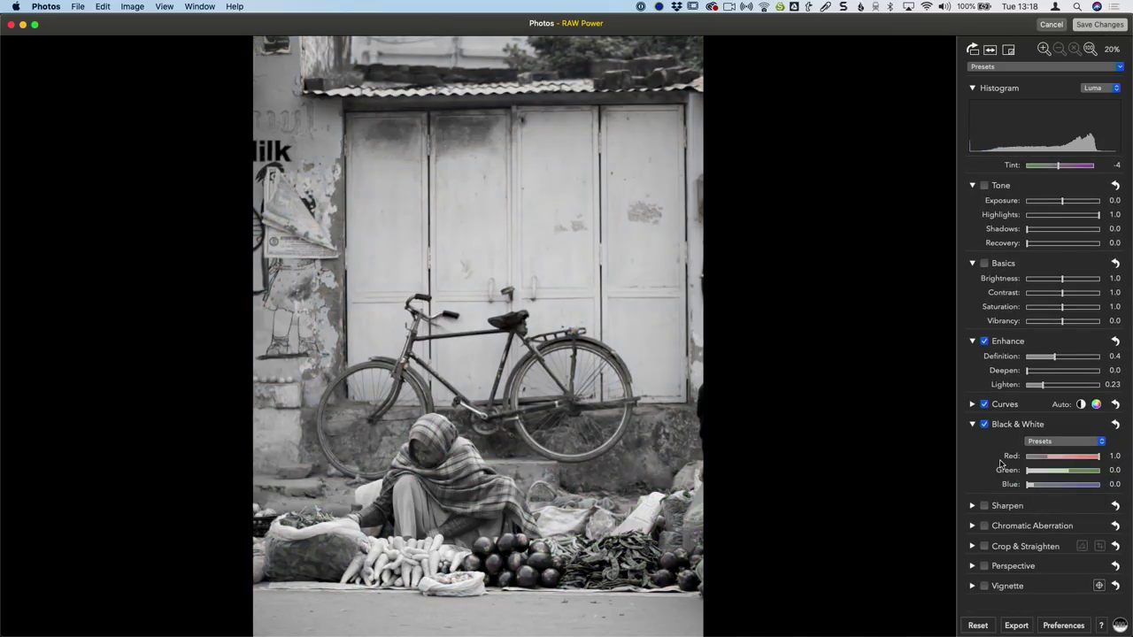
{"action": "left_click_drag", "start_coordinate": [1098, 456], "coordinate": [1020, 471]}
{"action": "left_click_drag", "start_coordinate": [1085, 457], "coordinate": [1045, 460]}
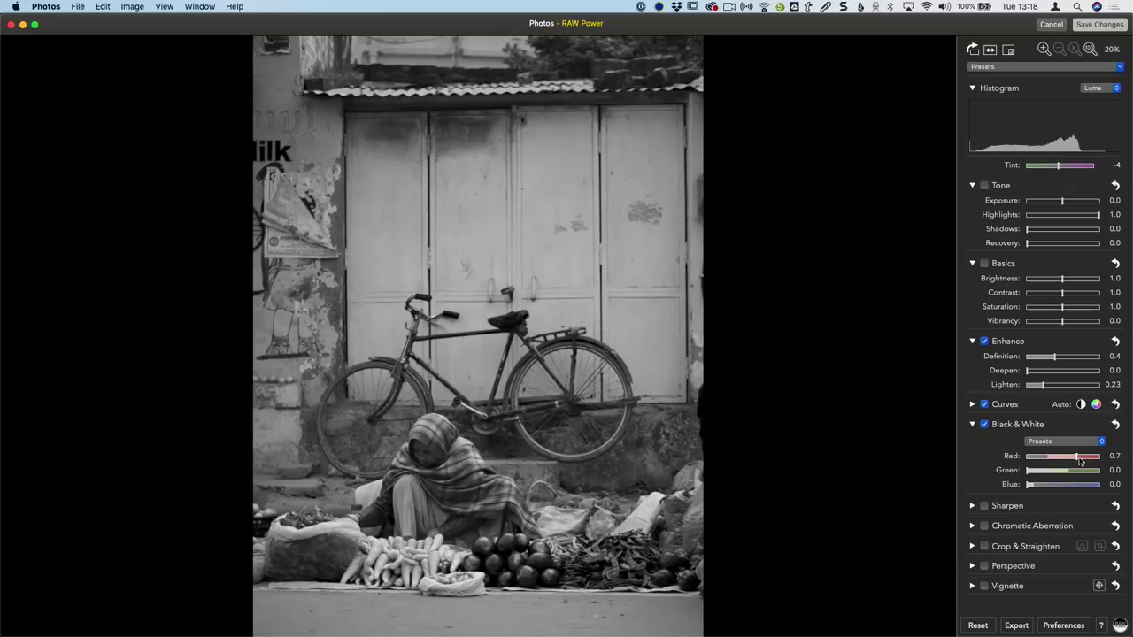
{"action": "left_click_drag", "start_coordinate": [1080, 459], "coordinate": [1087, 460]}
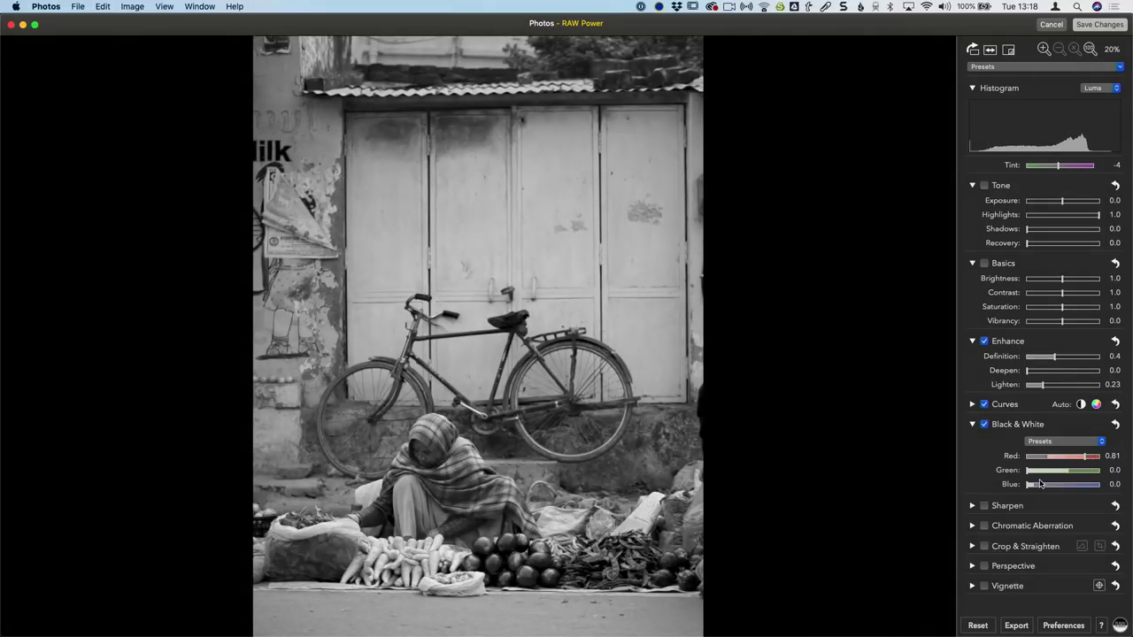
Step: Switch on Sharpen at Amount 0.27, checking detail at 100% before zooming back out
{"action": "left_click", "coordinate": [973, 508]}
{"action": "left_click_drag", "start_coordinate": [1027, 507], "coordinate": [1058, 509]}
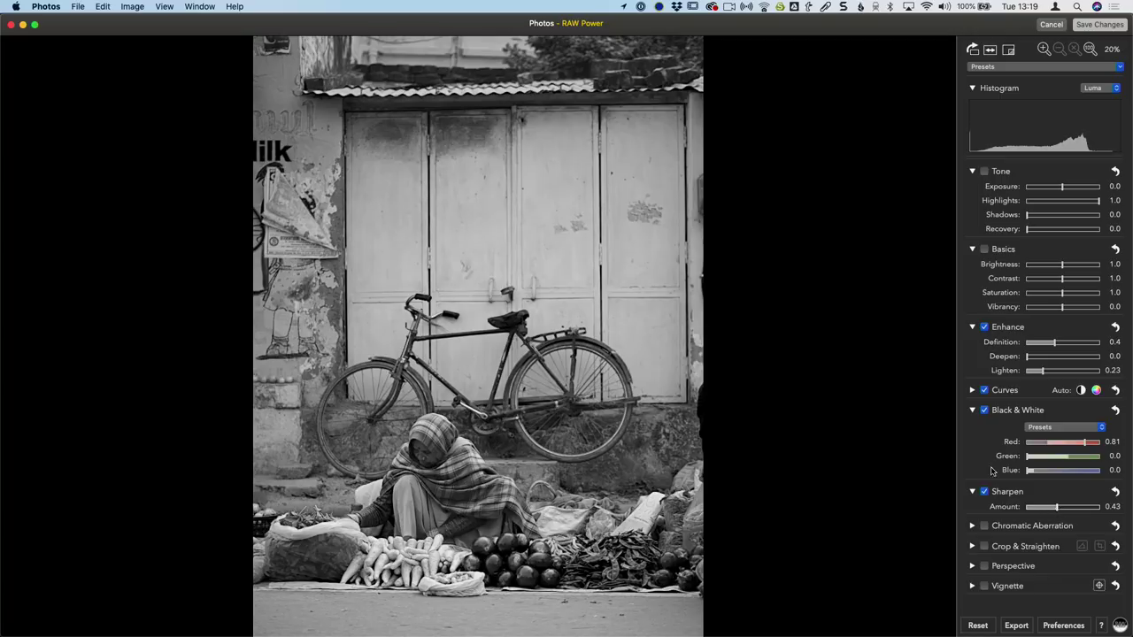
{"action": "left_click", "coordinate": [1090, 50]}
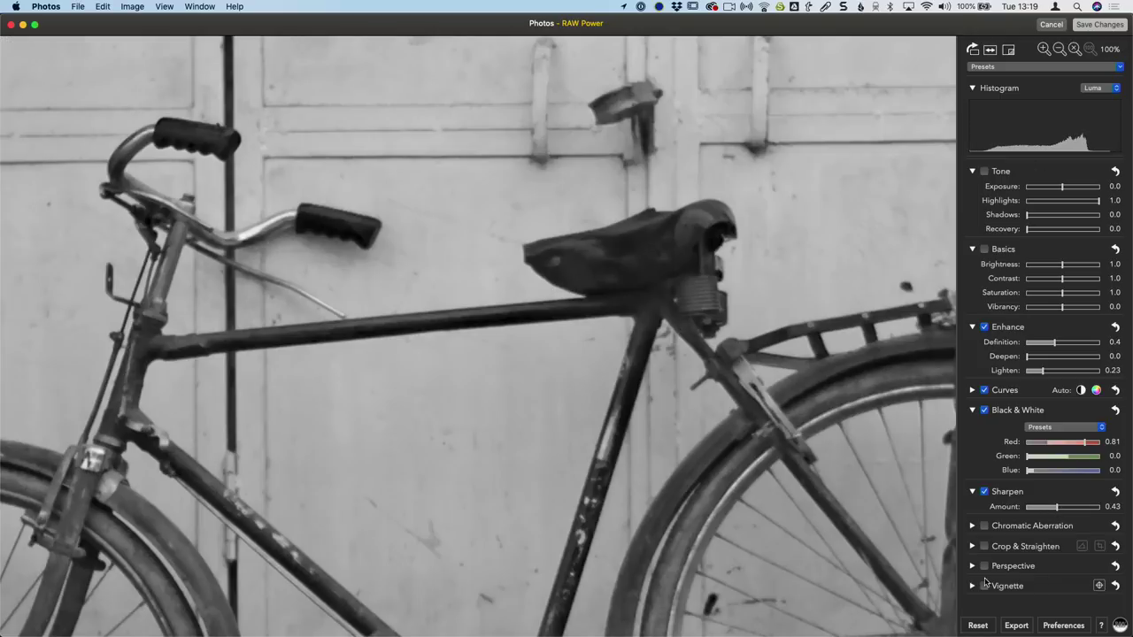
{"action": "mouse_move", "coordinate": [1056, 507]}
{"action": "left_mouse_down"}
{"action": "mouse_move", "coordinate": [1120, 516]}
{"action": "mouse_move", "coordinate": [1046, 510]}
{"action": "left_mouse_up"}
{"action": "key", "text": "super+0"}
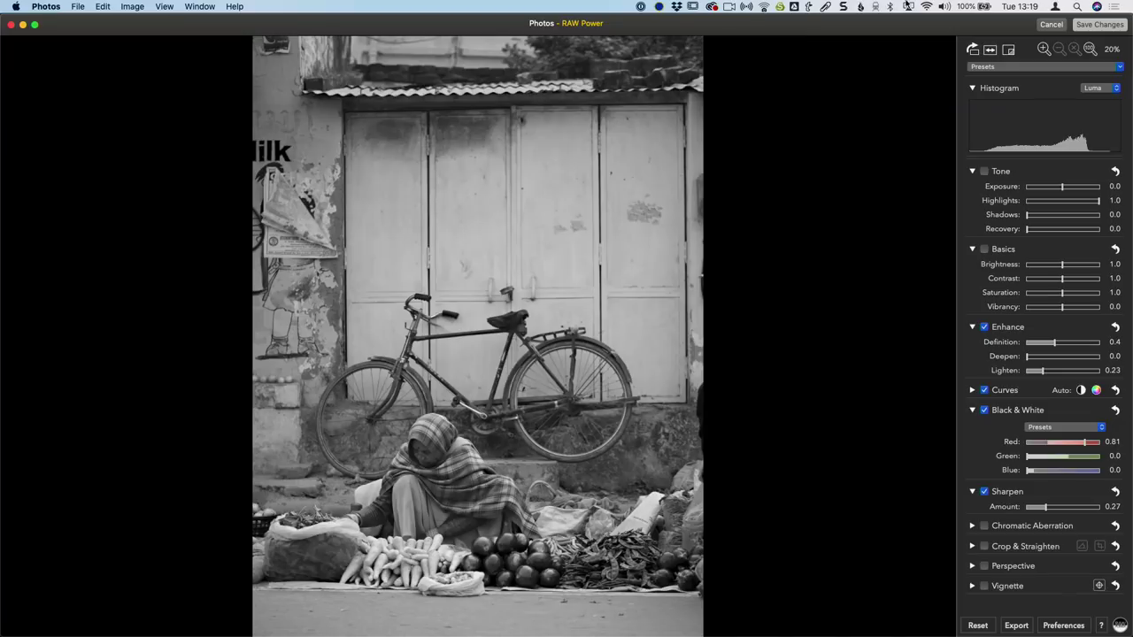
Step: Reset all RAW Power adjustments so the photo returns to colour with Sharpen off
{"action": "left_click", "coordinate": [973, 527]}
{"action": "scroll", "coordinate": [1018, 536], "scroll_direction": "down", "scroll_amount": 2}
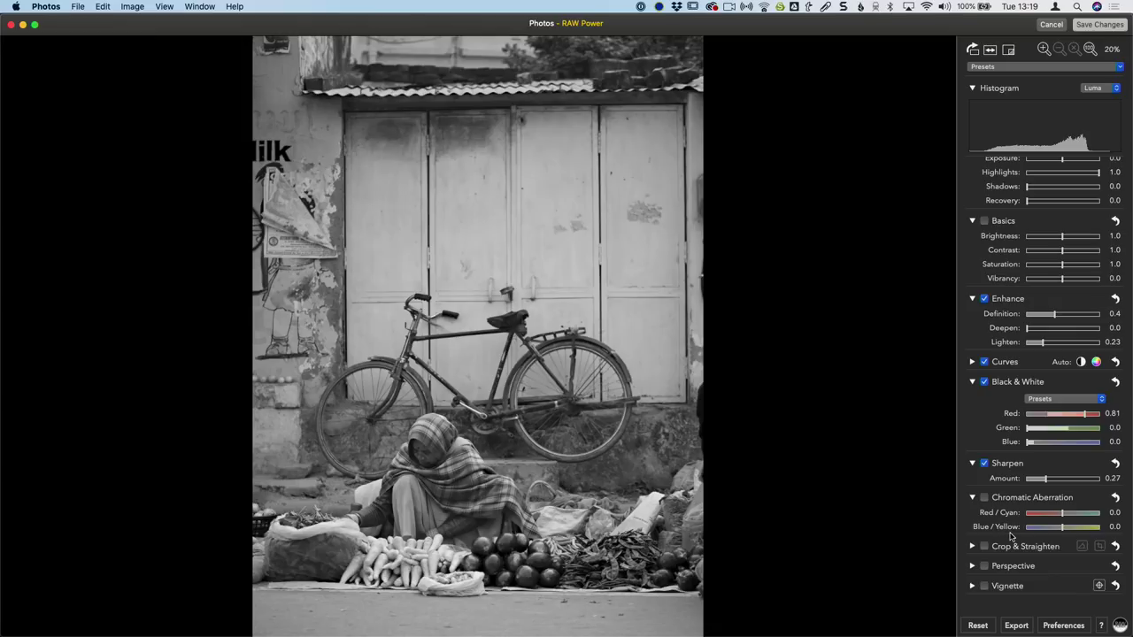
{"action": "left_click", "coordinate": [973, 546]}
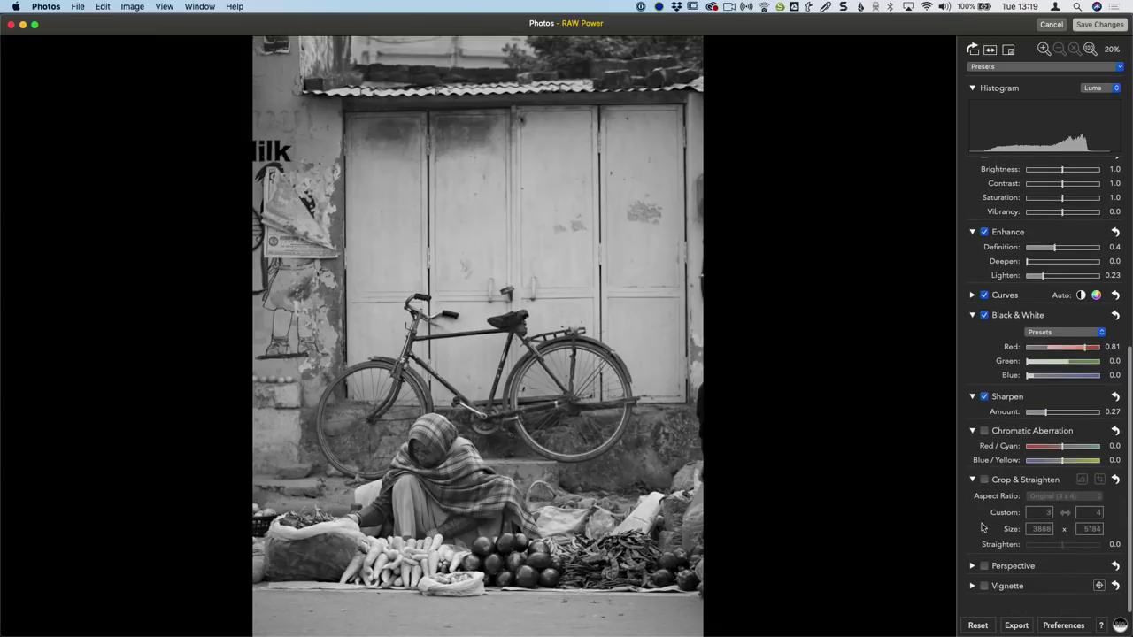
{"action": "left_click", "coordinate": [988, 621]}
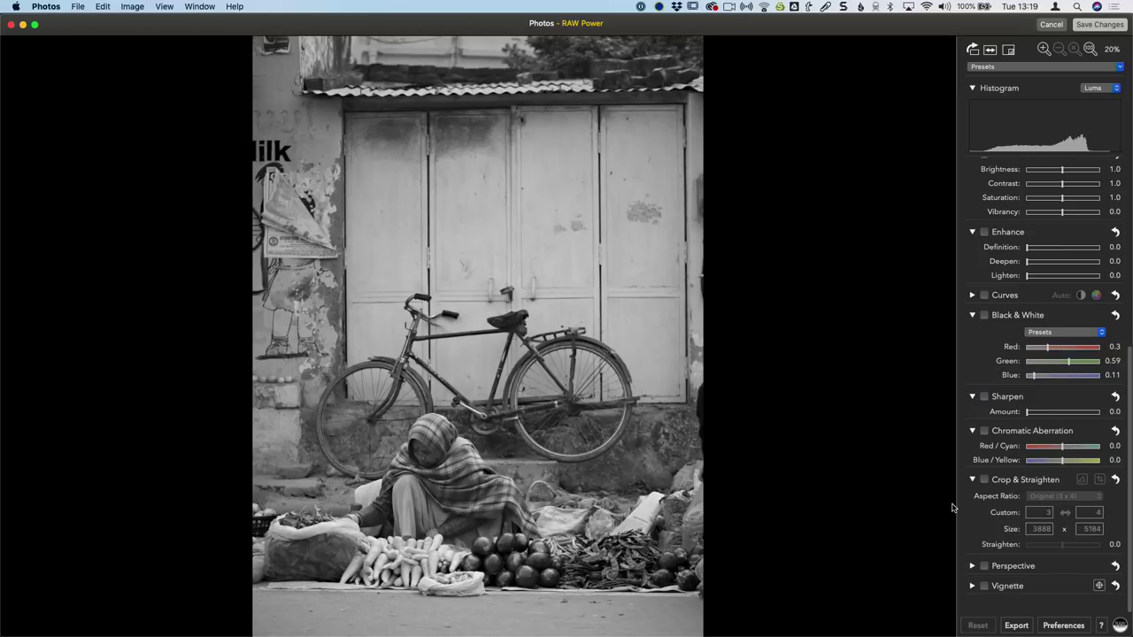
Step: Enable Crop & Straighten at a 16 x 9 aspect ratio (3888 × 2187) after trying 9 x 16
{"action": "left_click", "coordinate": [984, 480]}
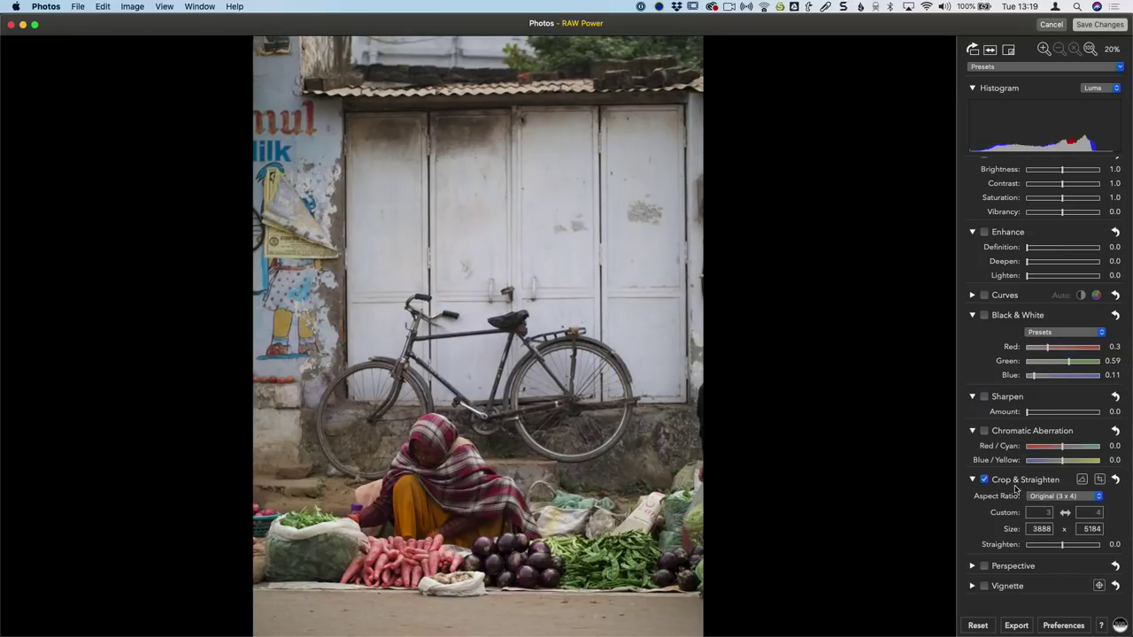
{"action": "left_click", "coordinate": [1086, 496]}
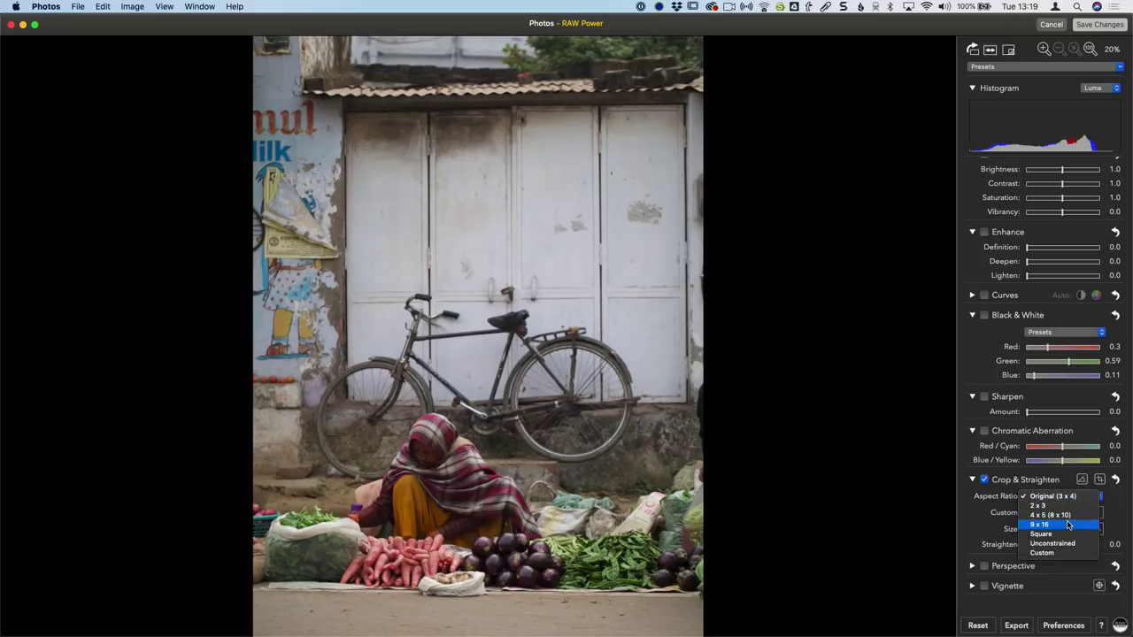
{"action": "left_click", "coordinate": [1067, 525]}
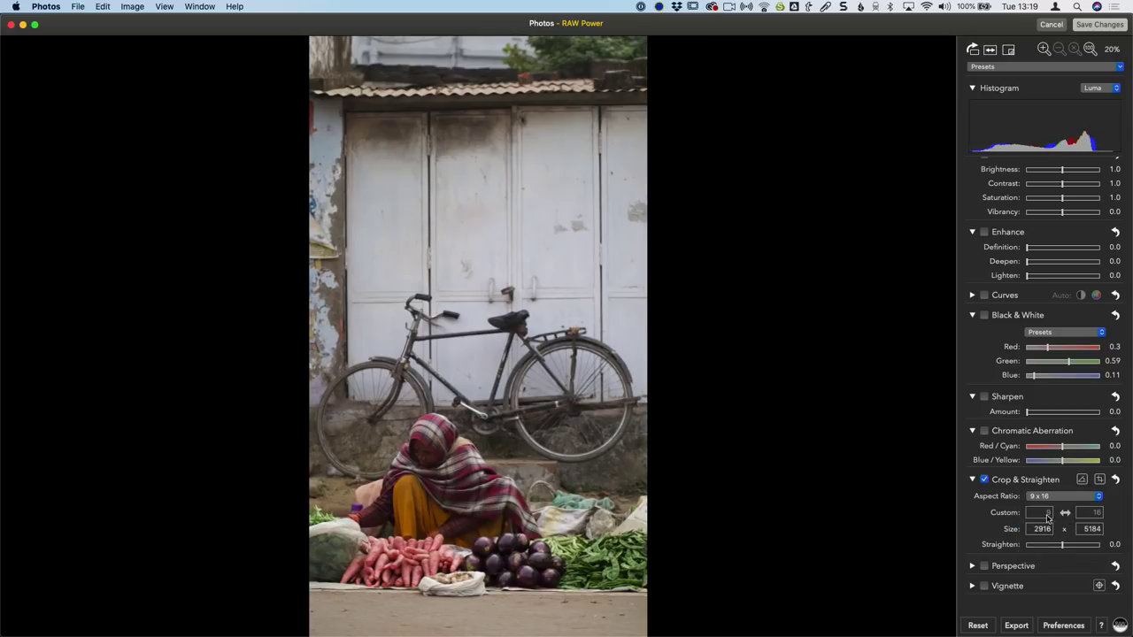
{"action": "left_click", "coordinate": [1065, 515]}
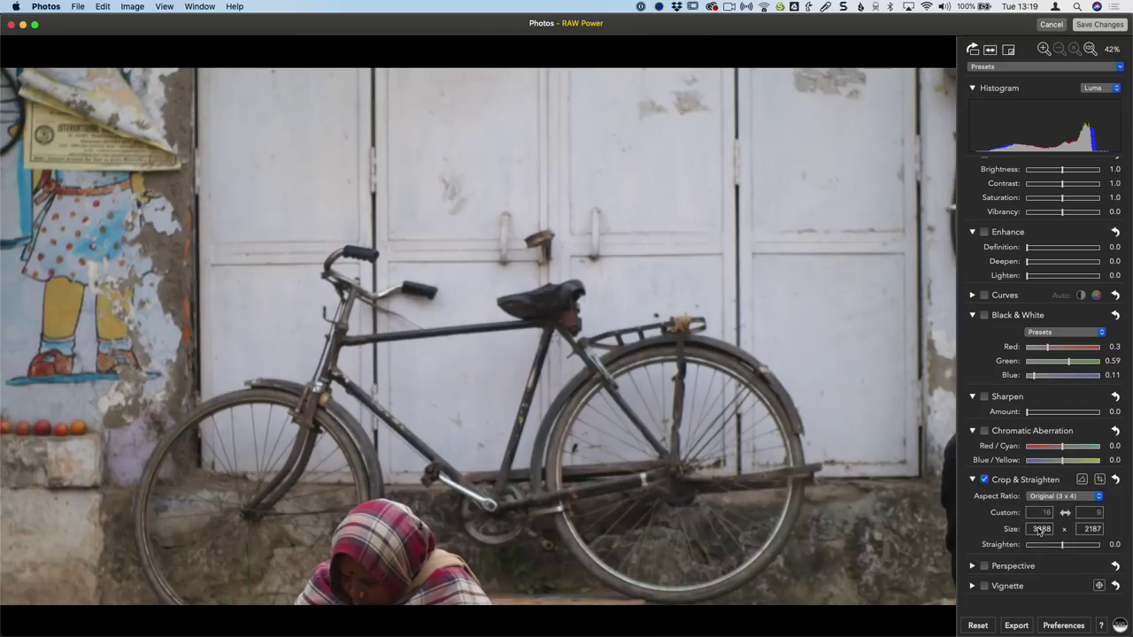
{"action": "double_click", "coordinate": [1091, 529]}
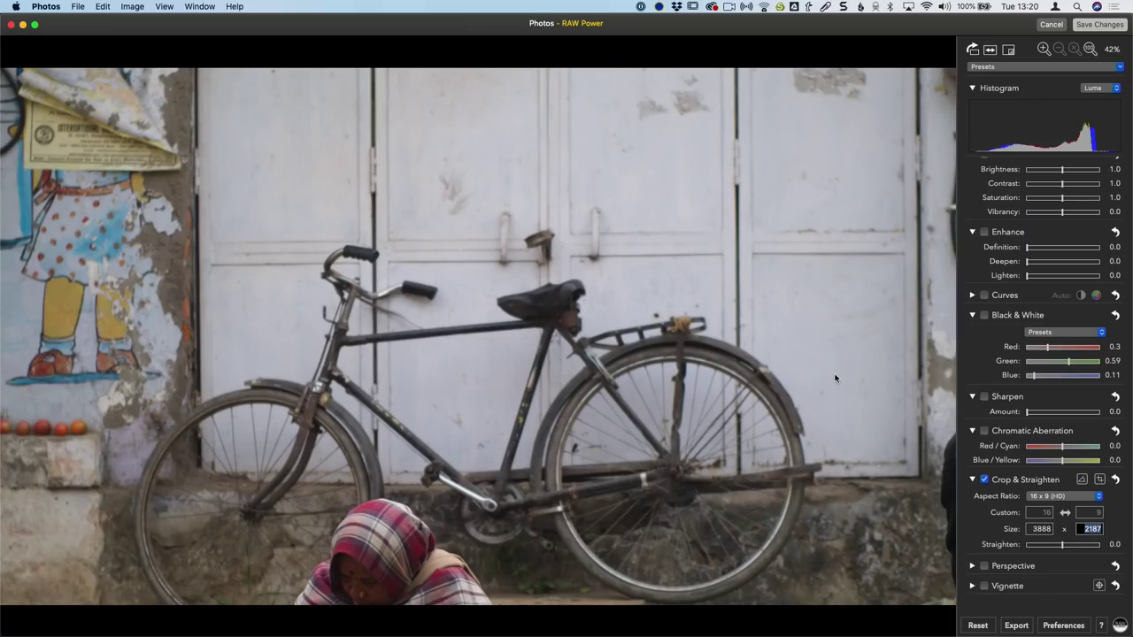
{"action": "left_click", "coordinate": [1116, 479]}
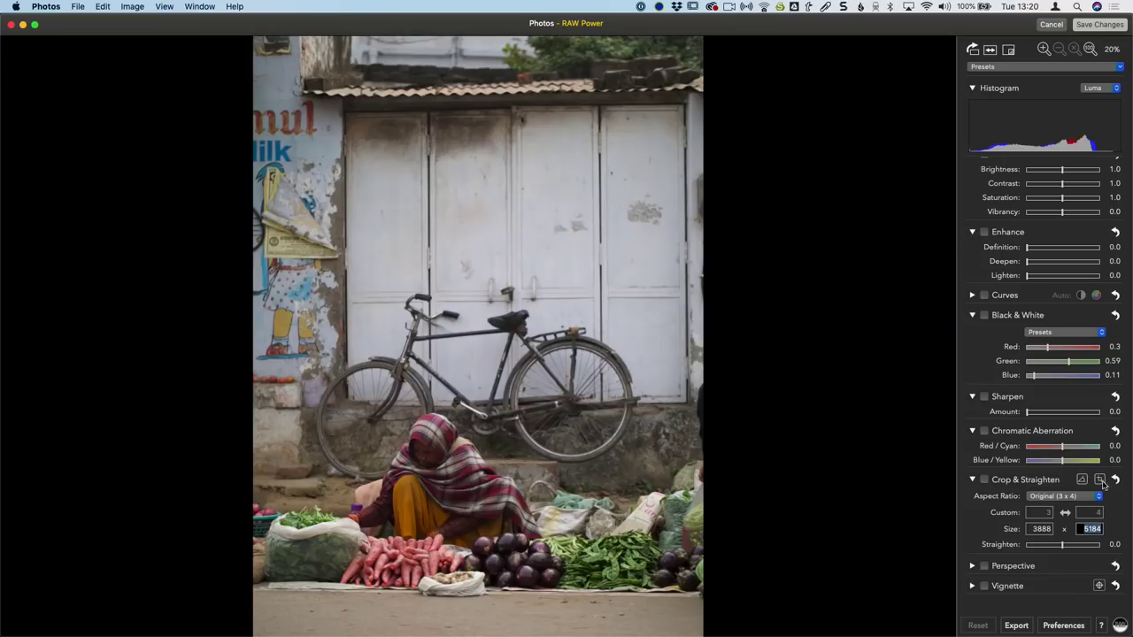
{"action": "left_click", "coordinate": [1082, 480]}
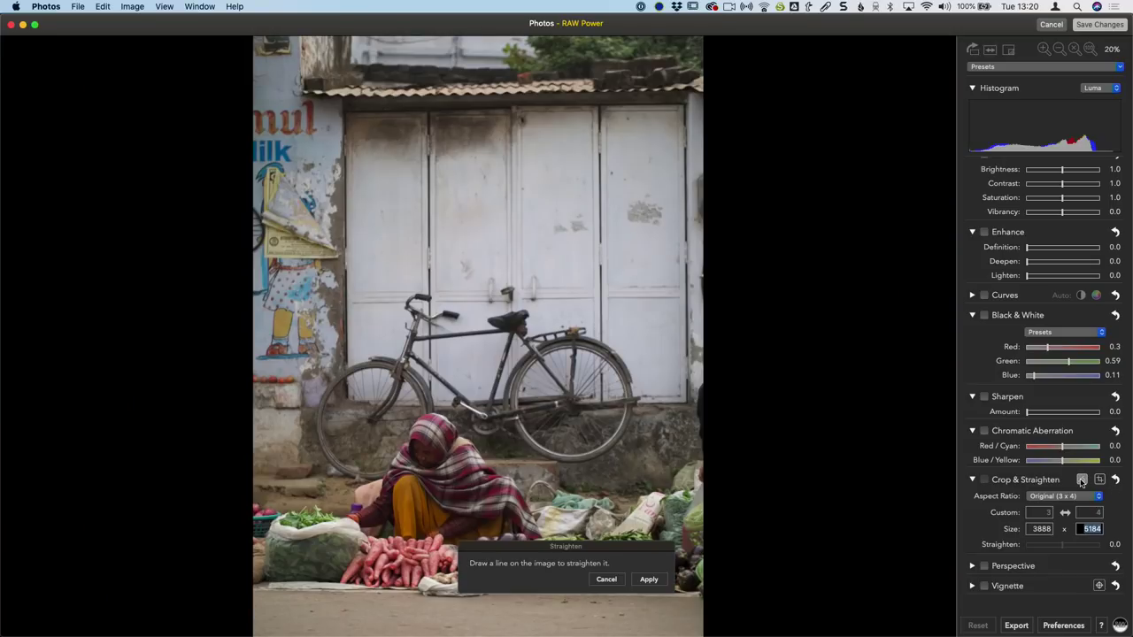
{"action": "left_click_drag", "start_coordinate": [542, 547], "coordinate": [525, 556]}
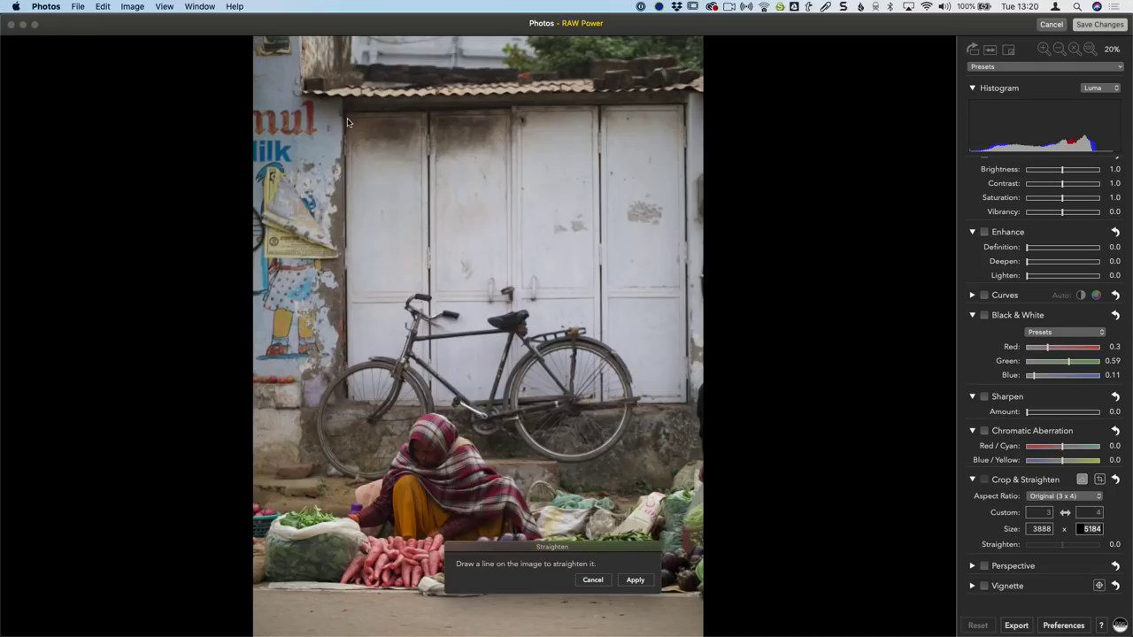
{"action": "mouse_move", "coordinate": [346, 118]}
{"action": "left_mouse_down"}
{"action": "mouse_move", "coordinate": [346, 409]}
{"action": "mouse_move", "coordinate": [397, 440]}
{"action": "left_mouse_up"}
{"action": "left_click_drag", "start_coordinate": [333, 456], "coordinate": [347, 425]}
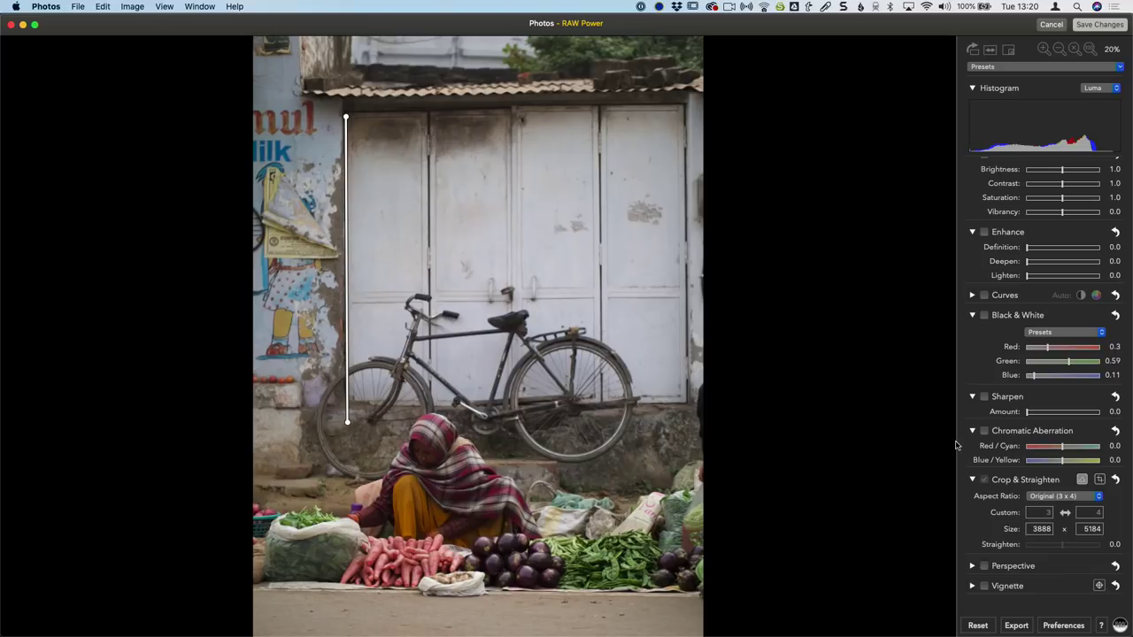
{"action": "left_click", "coordinate": [1082, 480]}
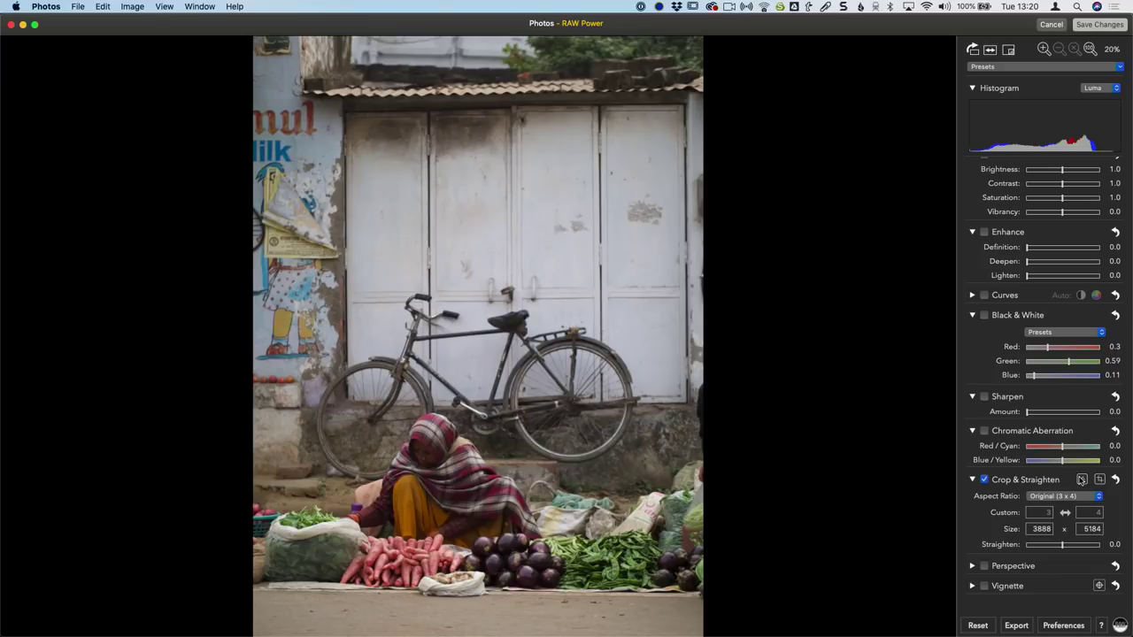
{"action": "left_click", "coordinate": [1082, 480]}
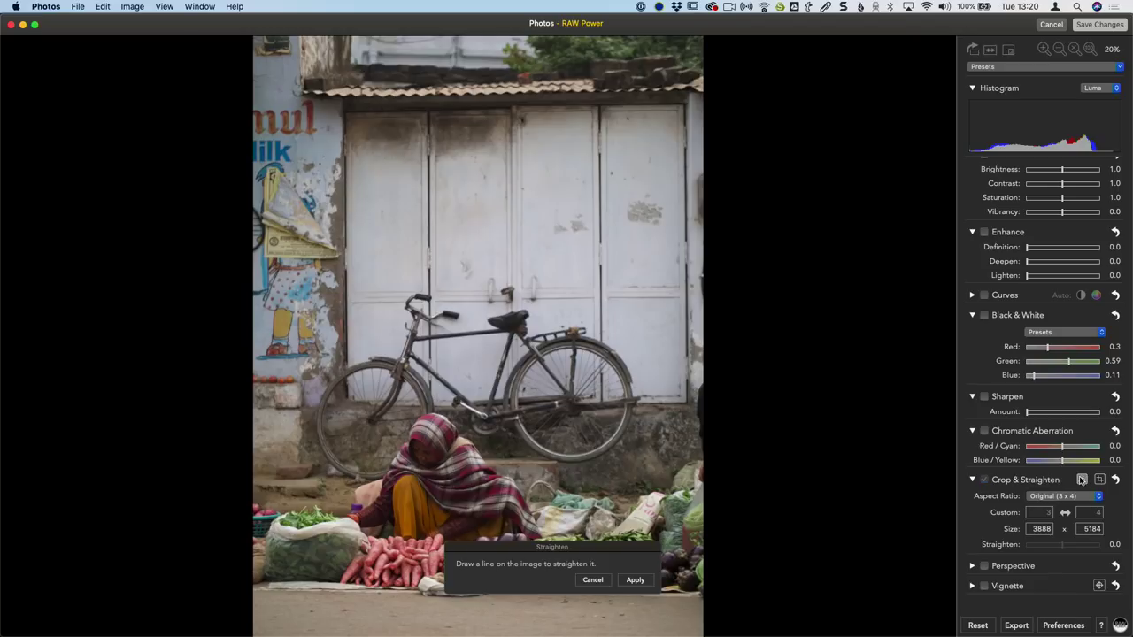
{"action": "left_click", "coordinate": [593, 581]}
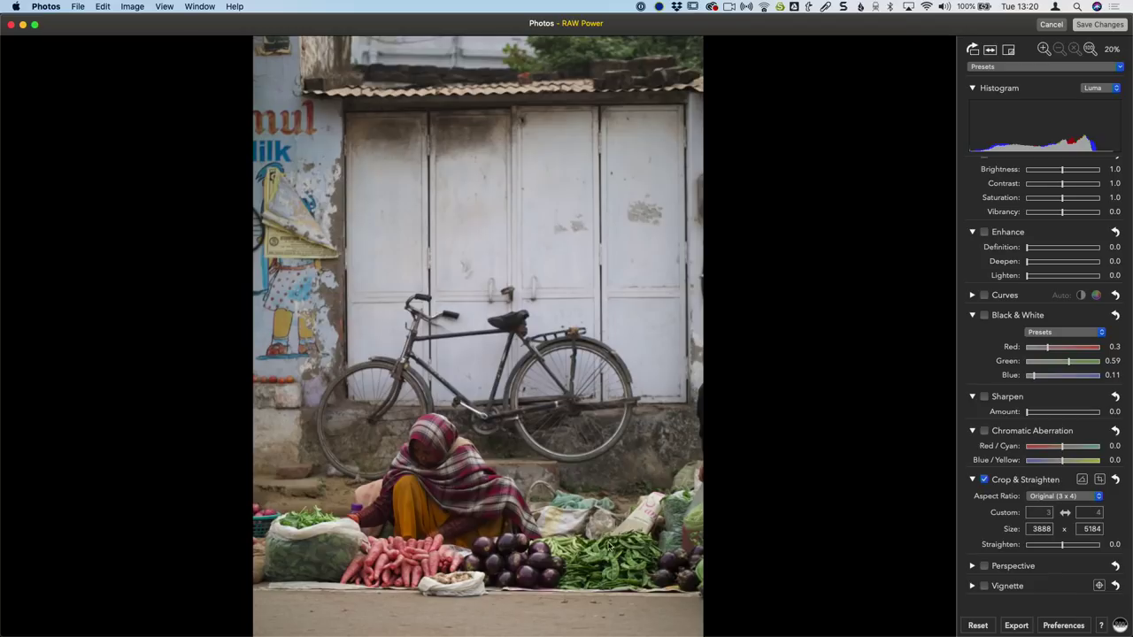
{"action": "left_click", "coordinate": [1082, 480]}
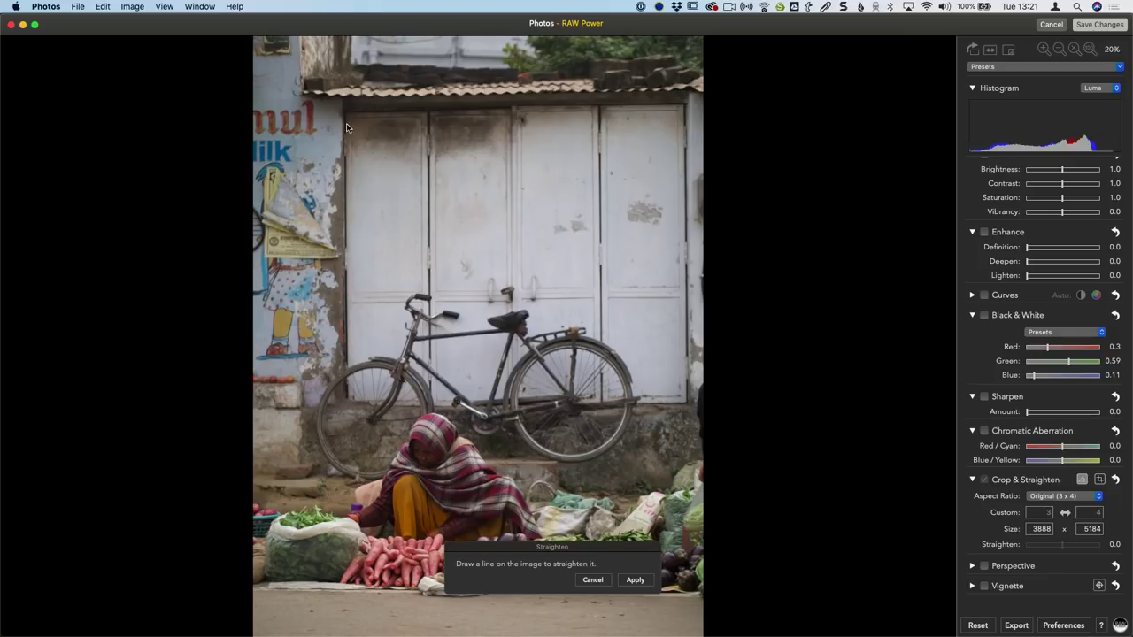
{"action": "left_click_drag", "start_coordinate": [346, 116], "coordinate": [348, 405]}
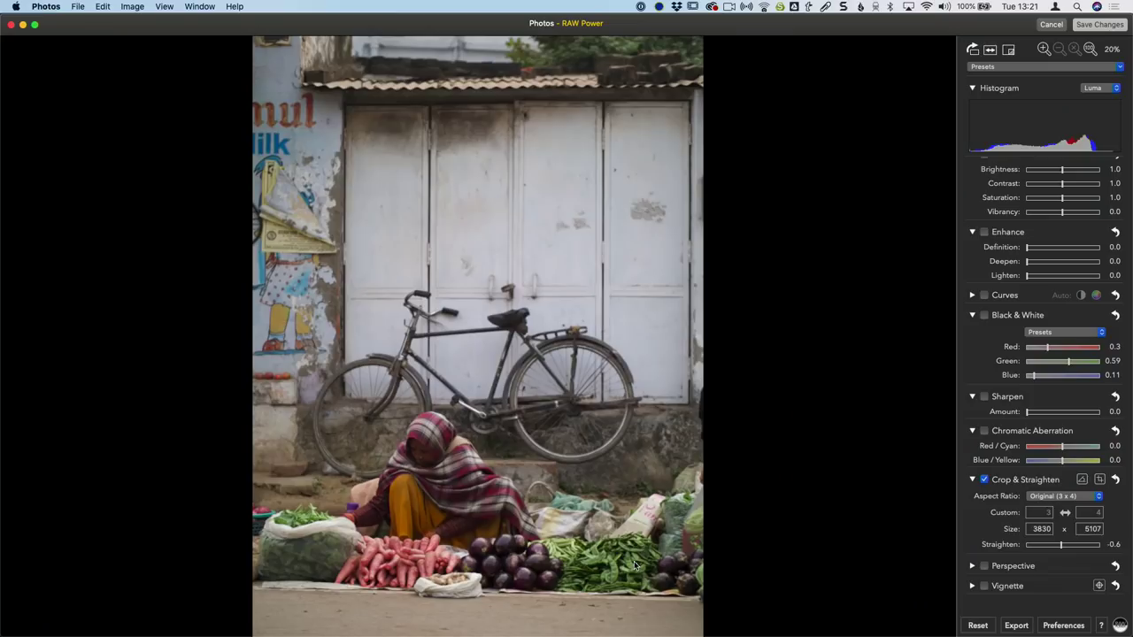
Step: Reset the crop and draw a horizontal line from the bicycle wheel to straighten it -0.5
{"action": "left_click", "coordinate": [1116, 480]}
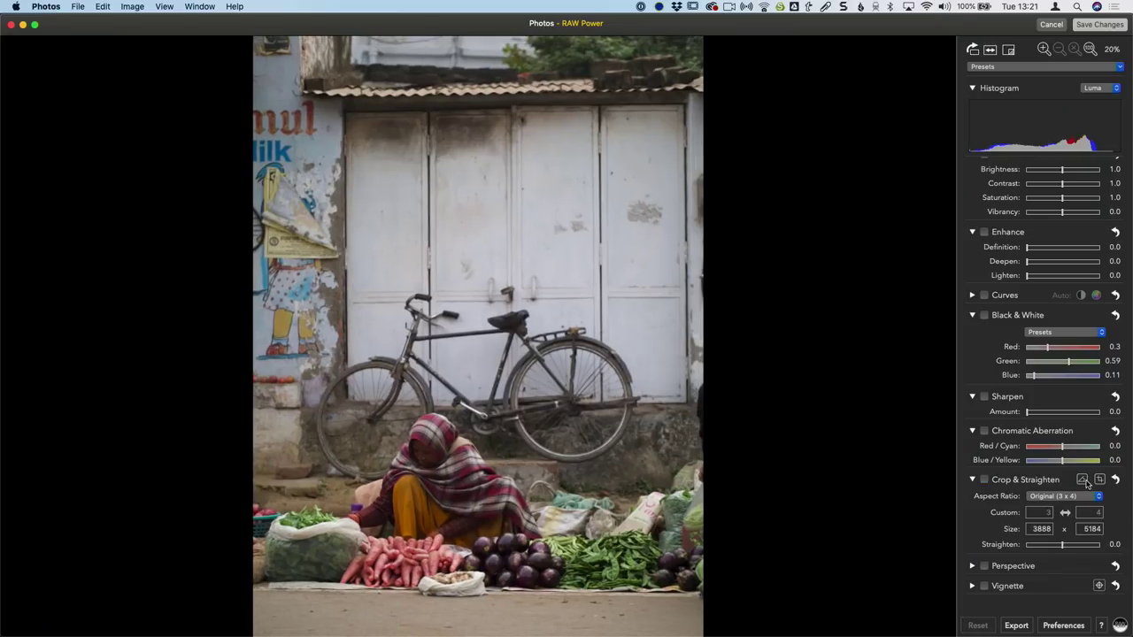
{"action": "left_click", "coordinate": [1082, 479]}
{"action": "left_click_drag", "start_coordinate": [348, 403], "coordinate": [696, 406]}
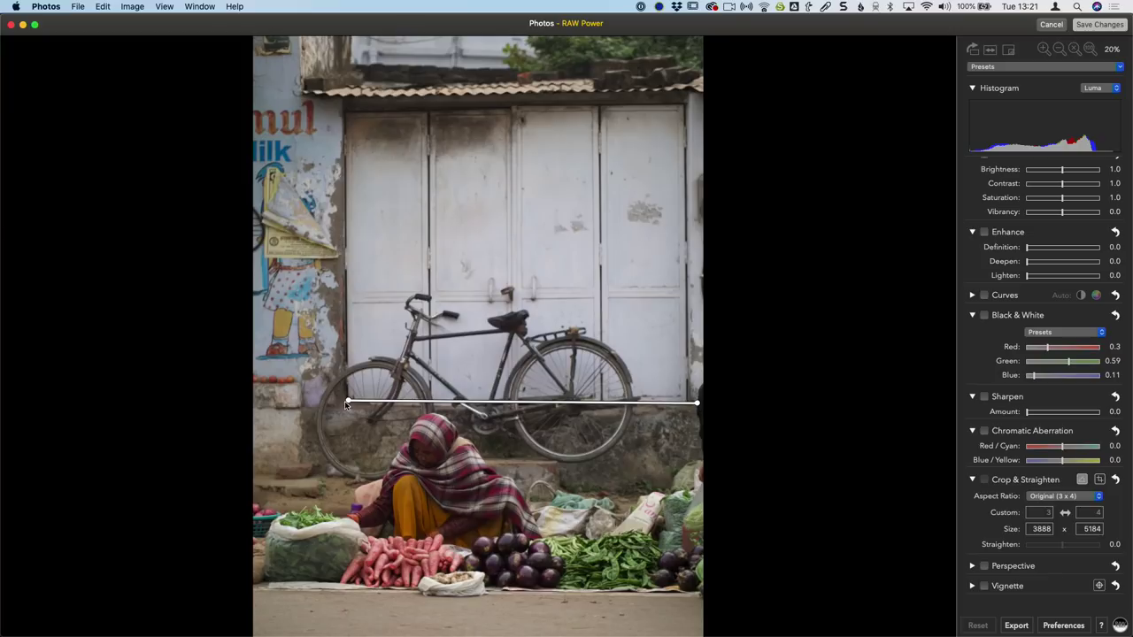
{"action": "left_click_drag", "start_coordinate": [347, 406], "coordinate": [696, 401]}
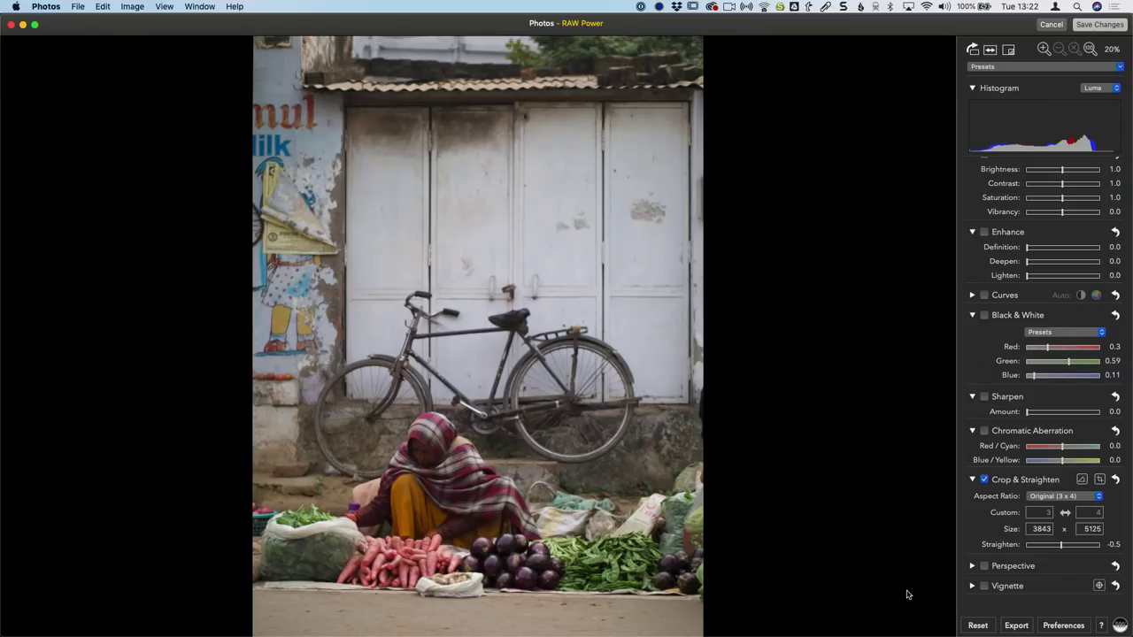
{"action": "left_click", "coordinate": [972, 565]}
{"action": "scroll", "coordinate": [1010, 483], "scroll_direction": "down", "scroll_amount": 2}
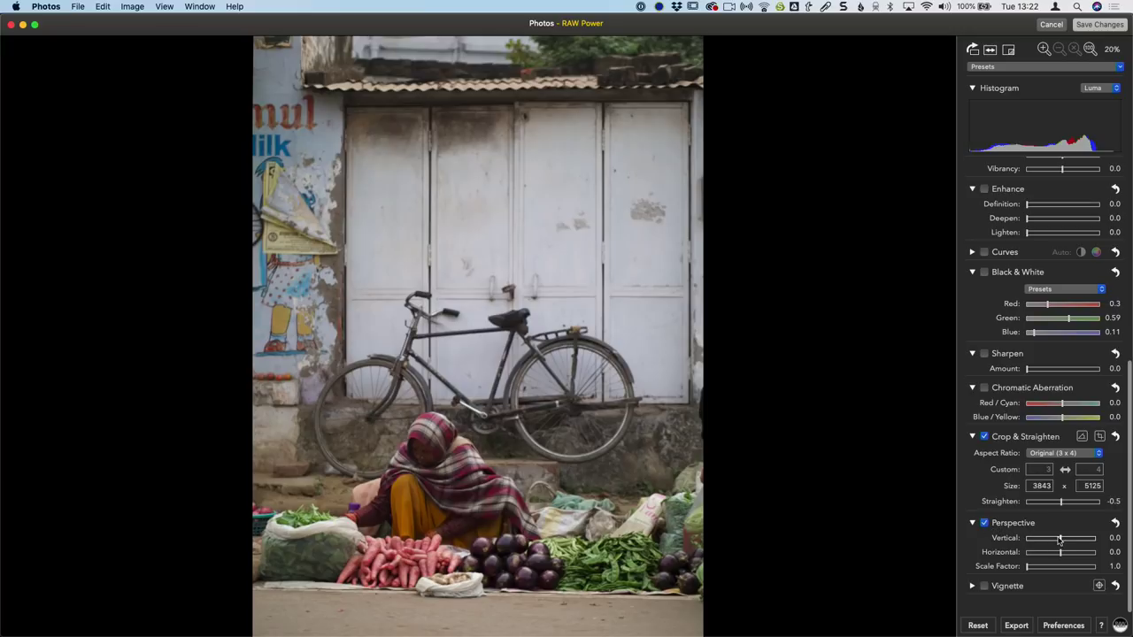
{"action": "left_click_drag", "start_coordinate": [1059, 540], "coordinate": [1055, 540]}
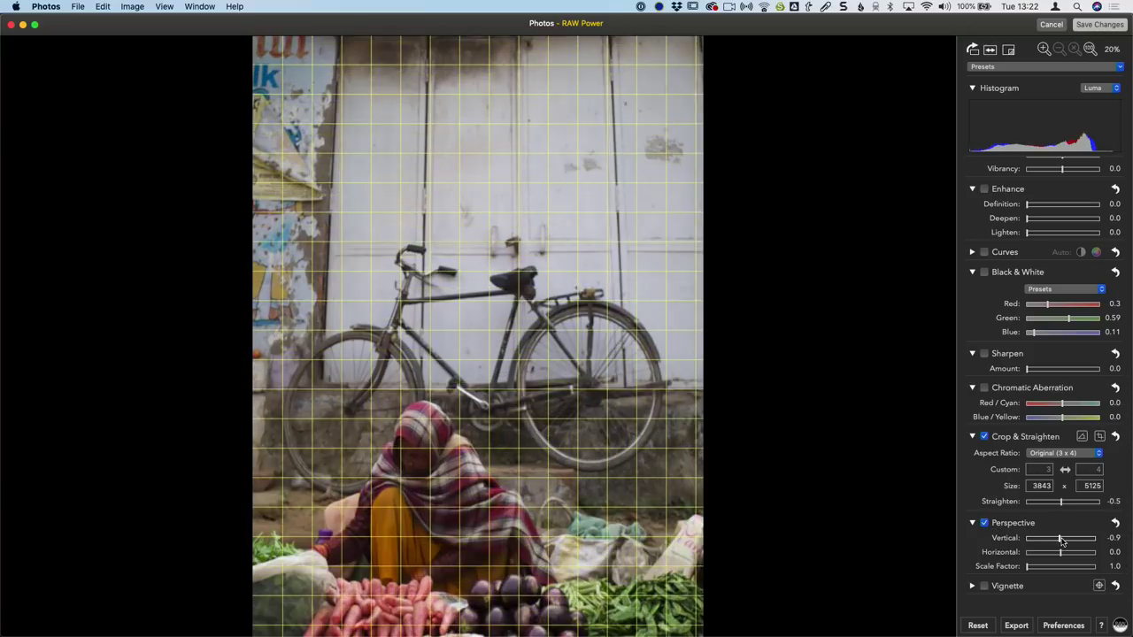
{"action": "left_click_drag", "start_coordinate": [1061, 541], "coordinate": [1062, 540]}
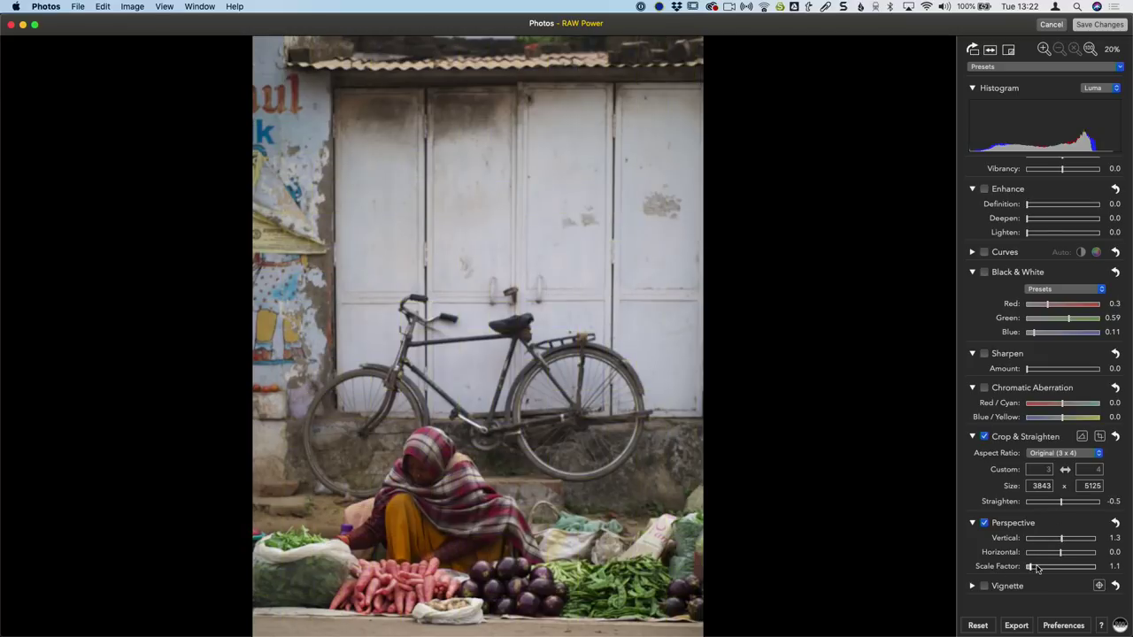
{"action": "left_click_drag", "start_coordinate": [1037, 568], "coordinate": [1096, 543]}
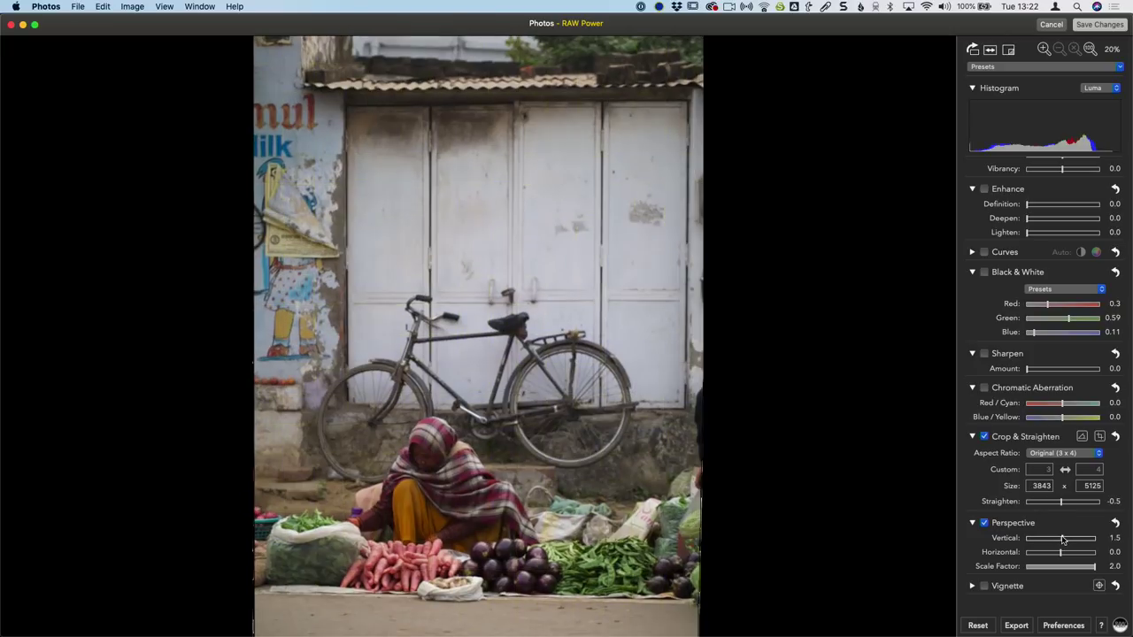
{"action": "left_click_drag", "start_coordinate": [1062, 539], "coordinate": [1065, 539]}
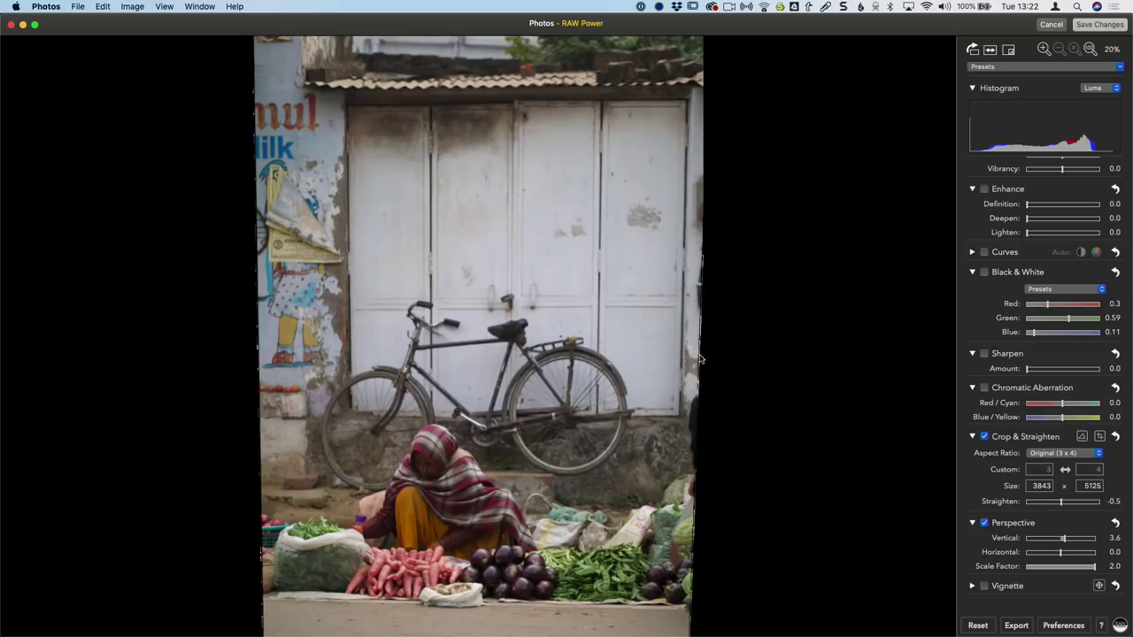
{"action": "mouse_move", "coordinate": [1061, 556]}
{"action": "left_mouse_down"}
{"action": "mouse_move", "coordinate": [1047, 554]}
{"action": "mouse_move", "coordinate": [1087, 542]}
{"action": "mouse_move", "coordinate": [1065, 543]}
{"action": "left_mouse_up"}
Step: Reset perspective correction, then add a vignette of amount 0.02 at radius 0.5
{"action": "left_click", "coordinate": [1116, 522]}
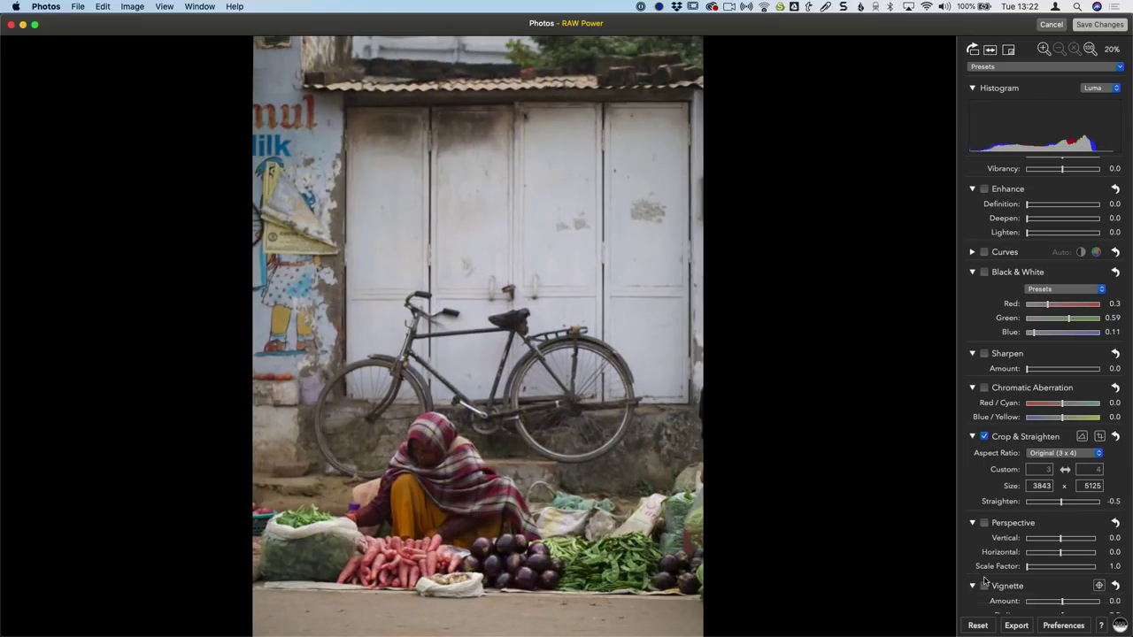
{"action": "scroll", "coordinate": [1018, 574], "scroll_direction": "down", "scroll_amount": 2}
{"action": "mouse_move", "coordinate": [1061, 575]}
{"action": "left_mouse_down"}
{"action": "mouse_move", "coordinate": [1041, 576]}
{"action": "mouse_move", "coordinate": [1064, 575]}
{"action": "left_mouse_up"}
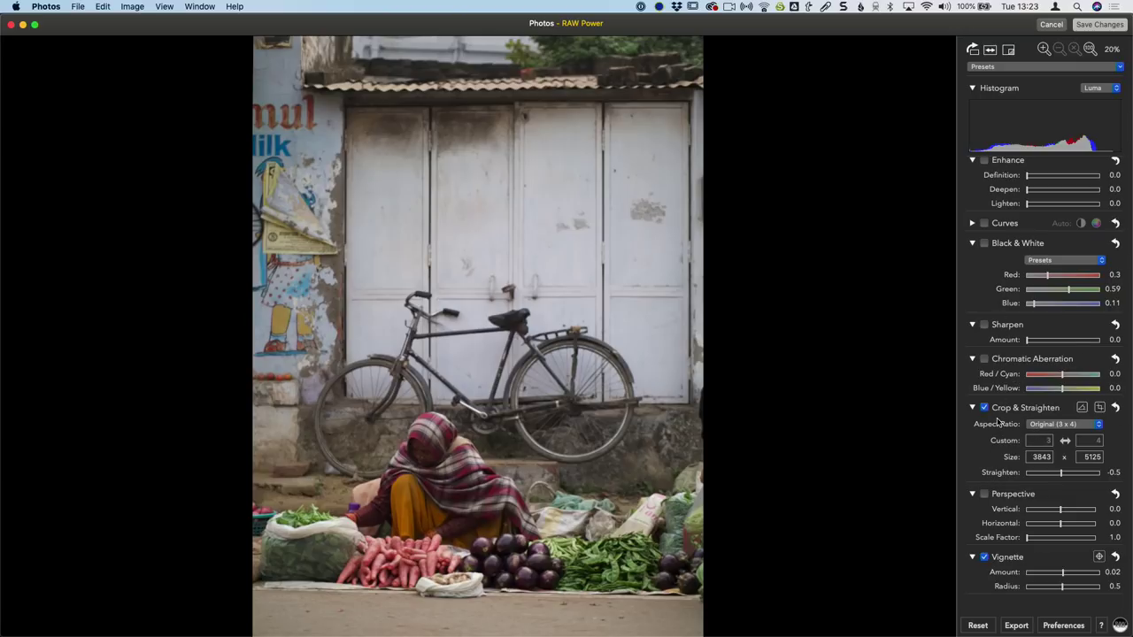
Step: Set the crop aspect ratio to 9 x 16, then swap it to landscape 16 x 9
{"action": "left_click", "coordinate": [1053, 425]}
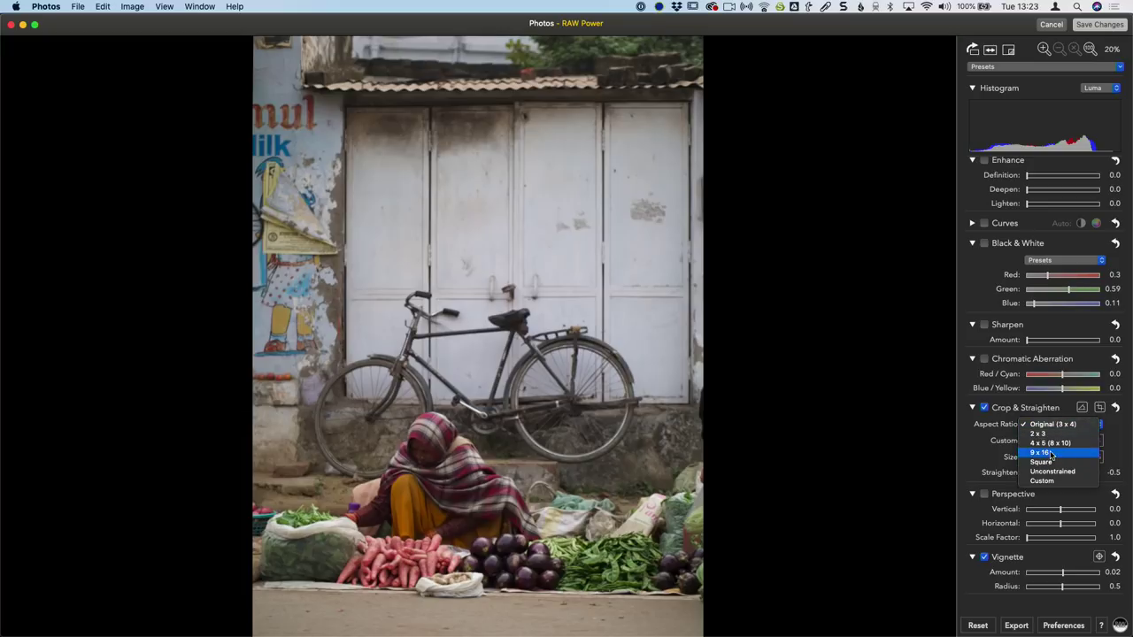
{"action": "left_click", "coordinate": [692, 263]}
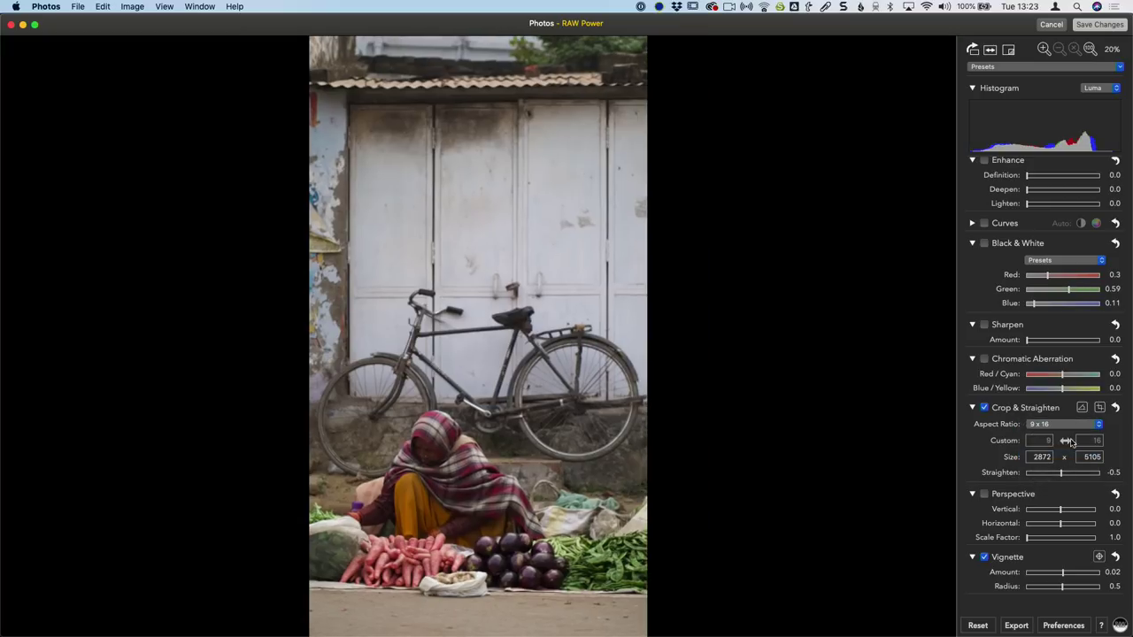
{"action": "left_click", "coordinate": [1065, 441]}
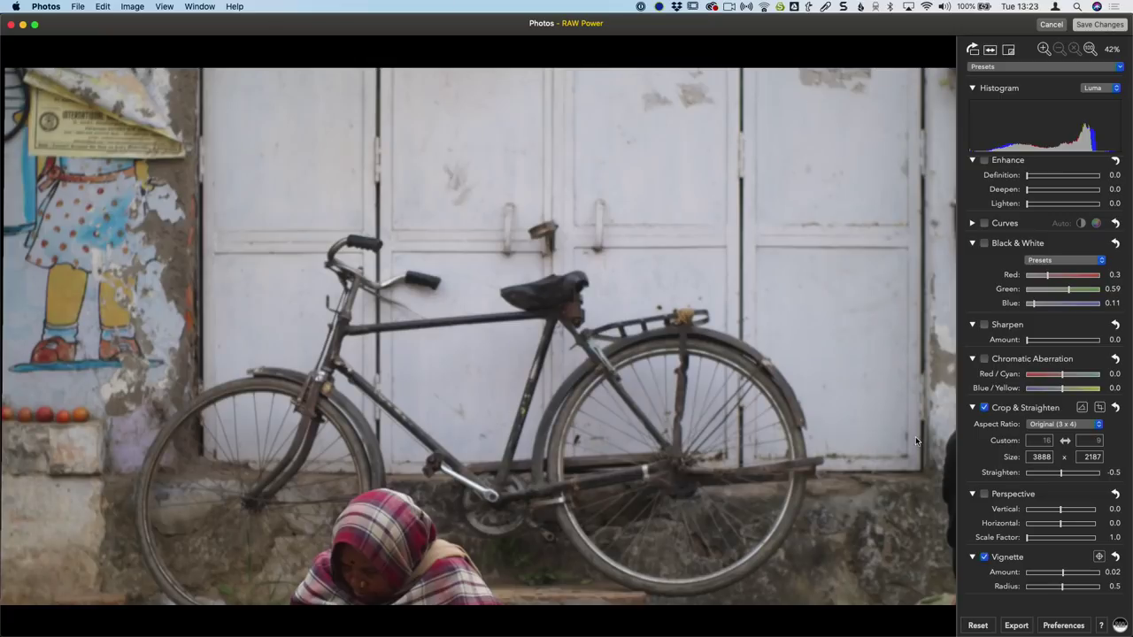
Step: Position the crop over the woman and her vegetables and apply it at 3888 × 2187
{"action": "left_click", "coordinate": [1100, 407]}
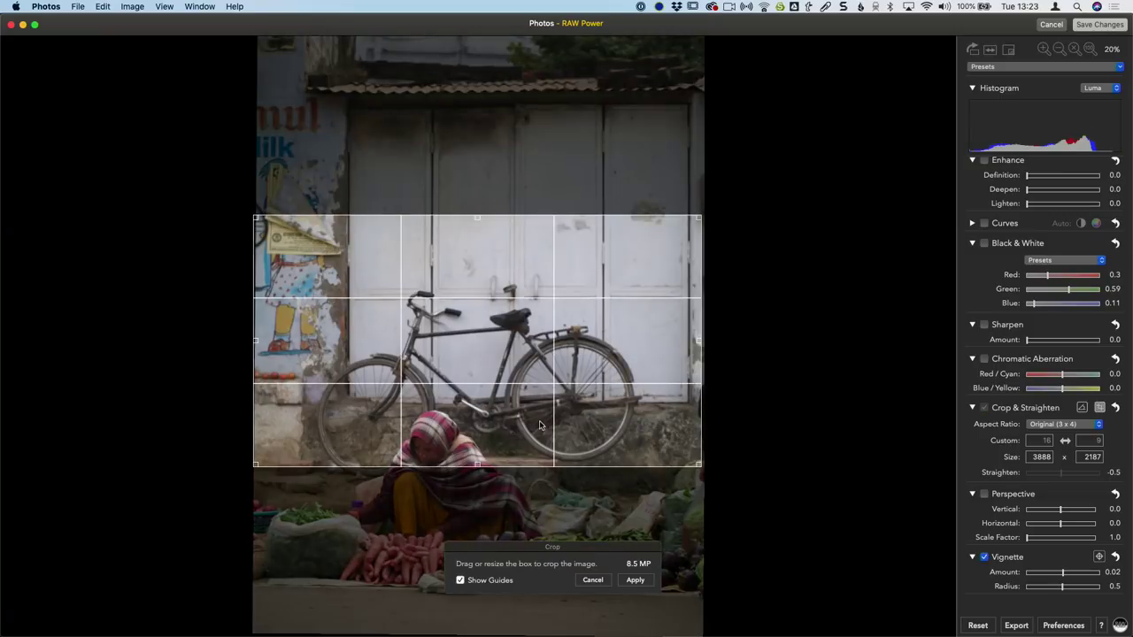
{"action": "left_click_drag", "start_coordinate": [544, 363], "coordinate": [539, 531]}
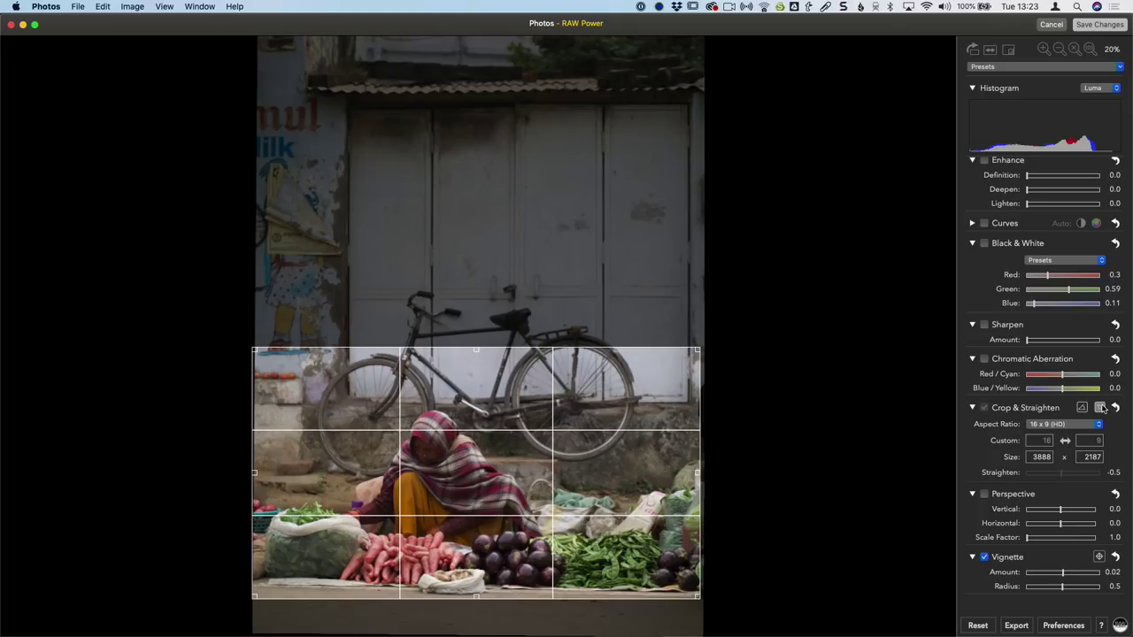
{"action": "left_click", "coordinate": [1100, 407]}
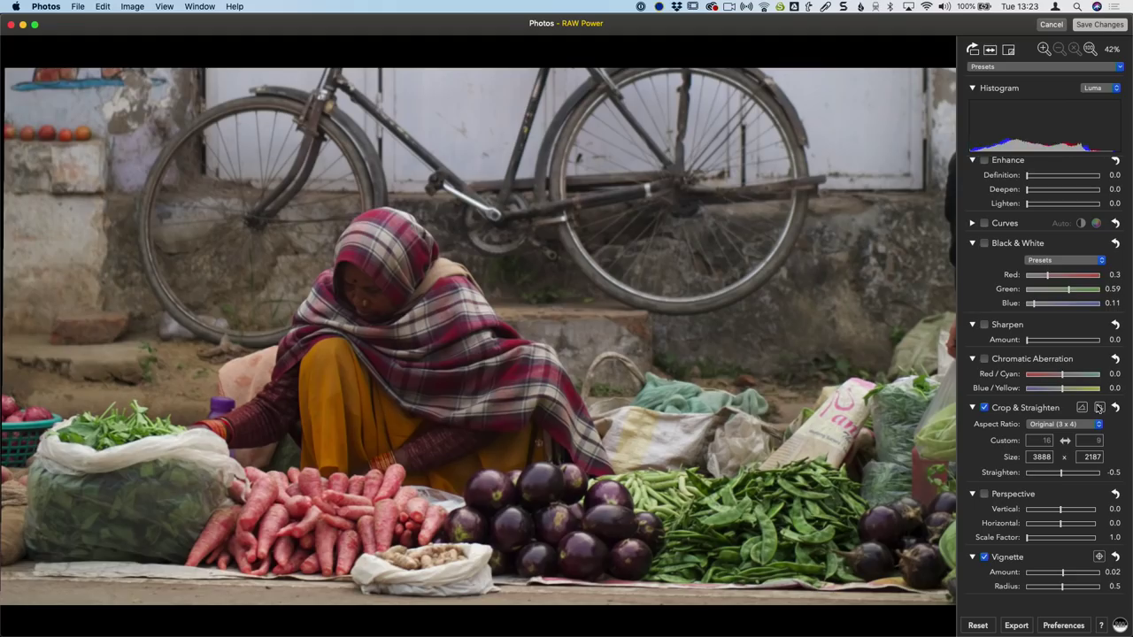
{"action": "left_click", "coordinate": [1099, 408]}
{"action": "left_click_drag", "start_coordinate": [505, 555], "coordinate": [493, 486]}
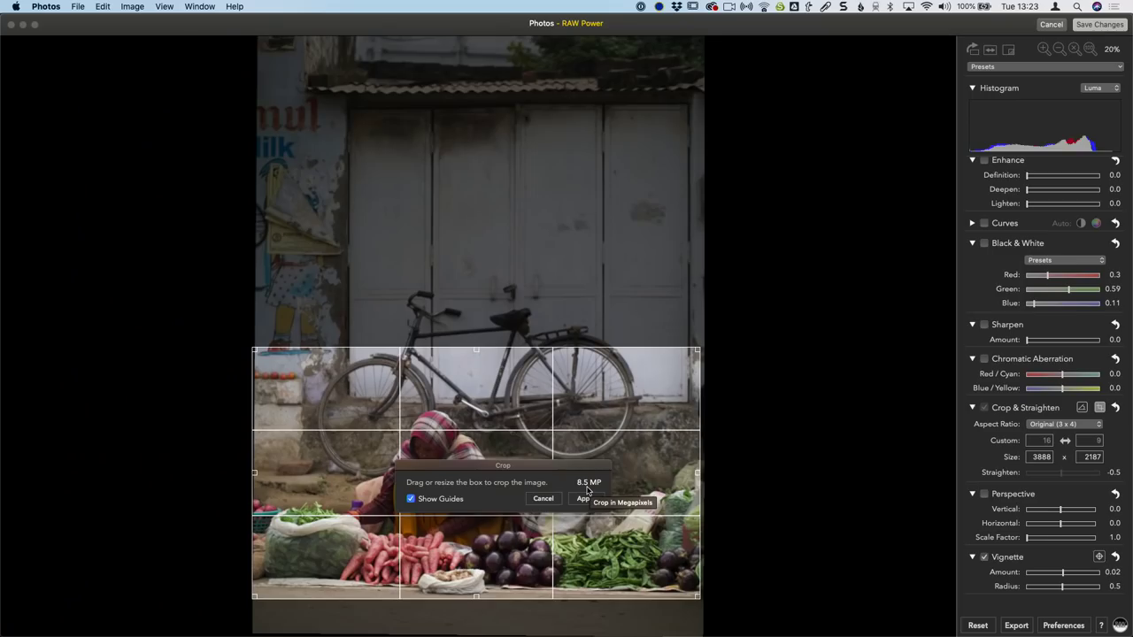
{"action": "left_click", "coordinate": [585, 500]}
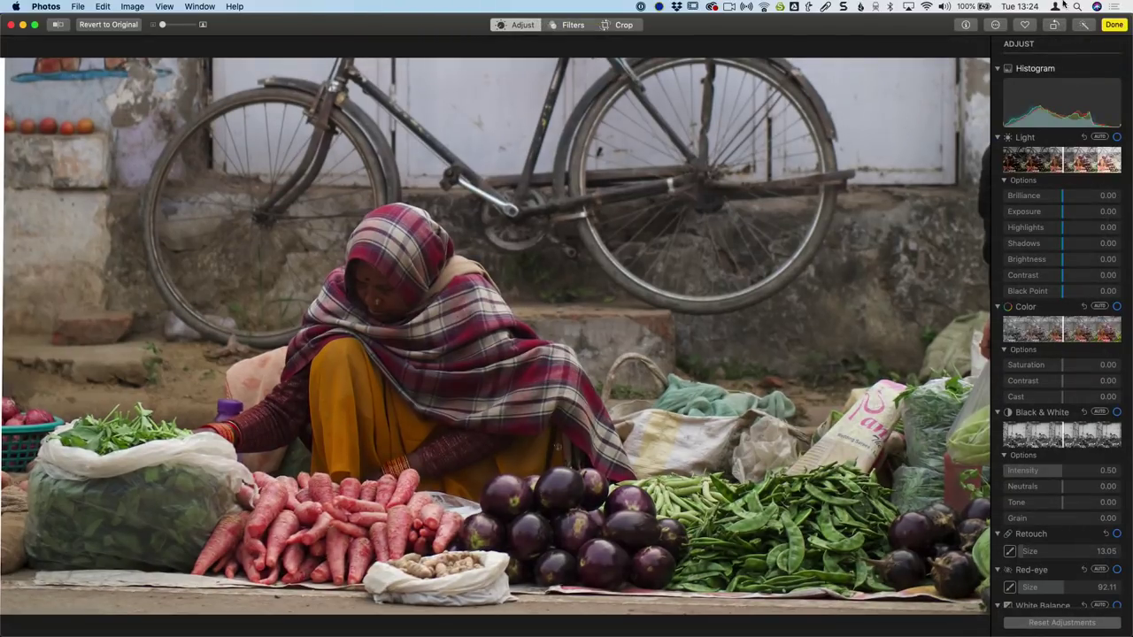
Step: Save the cropped edit and go back to the RAW Power demo album grid
{"action": "key", "text": "Return"}
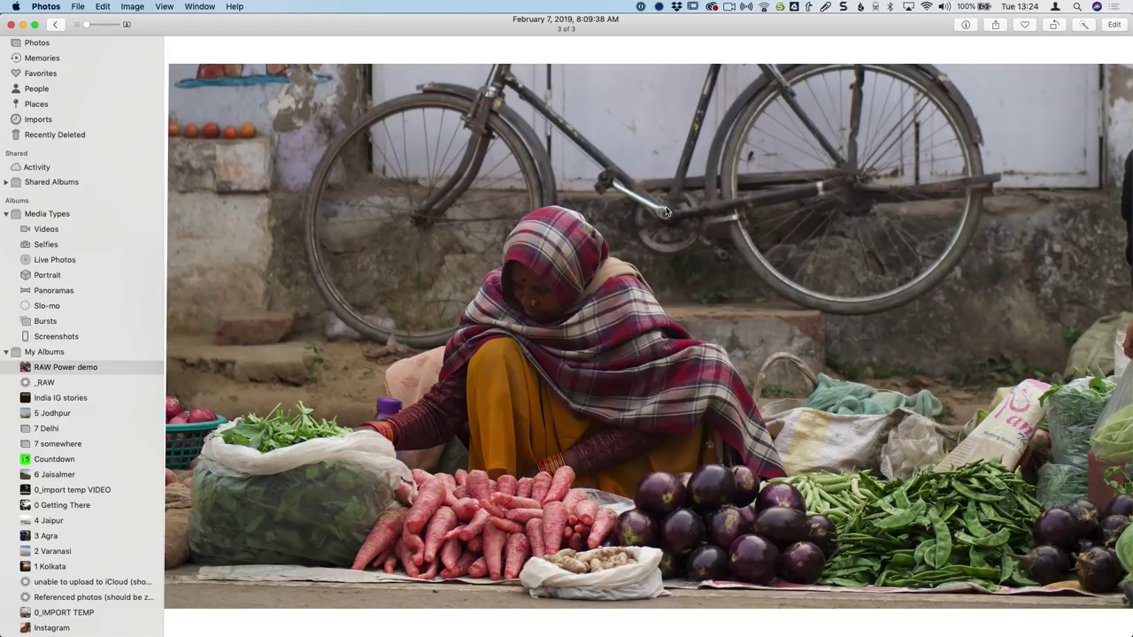
{"action": "key", "text": "Escape"}
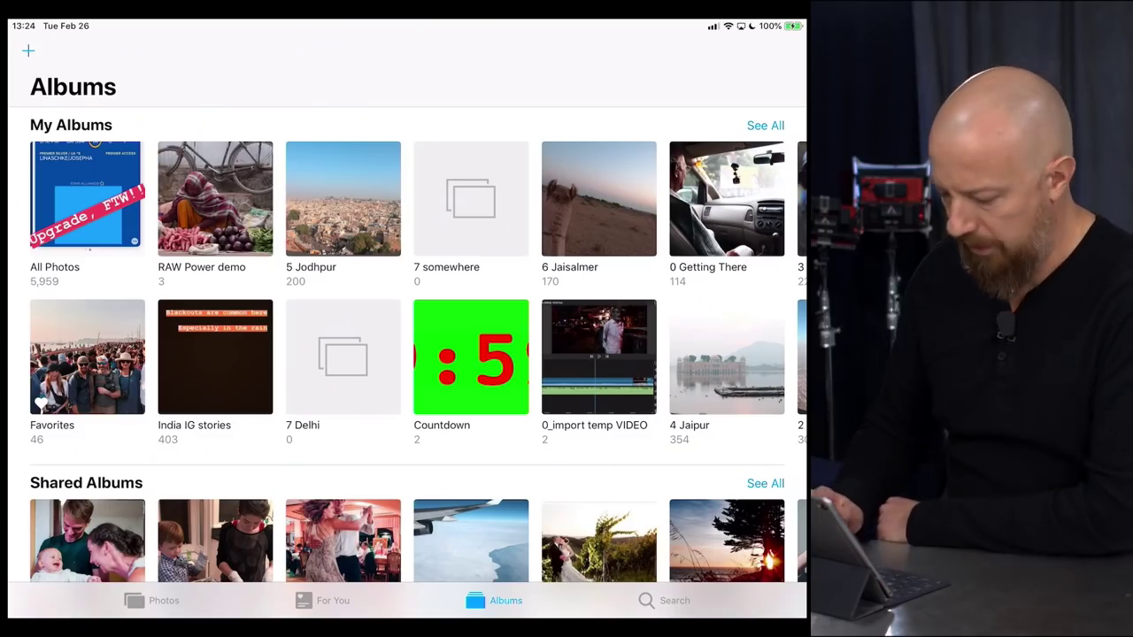
Step: Open the RAW Power demo album from Albums to review its three photos
{"action": "scroll", "coordinate": [407, 354], "scroll_direction": "down", "scroll_amount": 3}
{"action": "scroll", "coordinate": [408, 355], "scroll_direction": "up", "scroll_amount": 2}
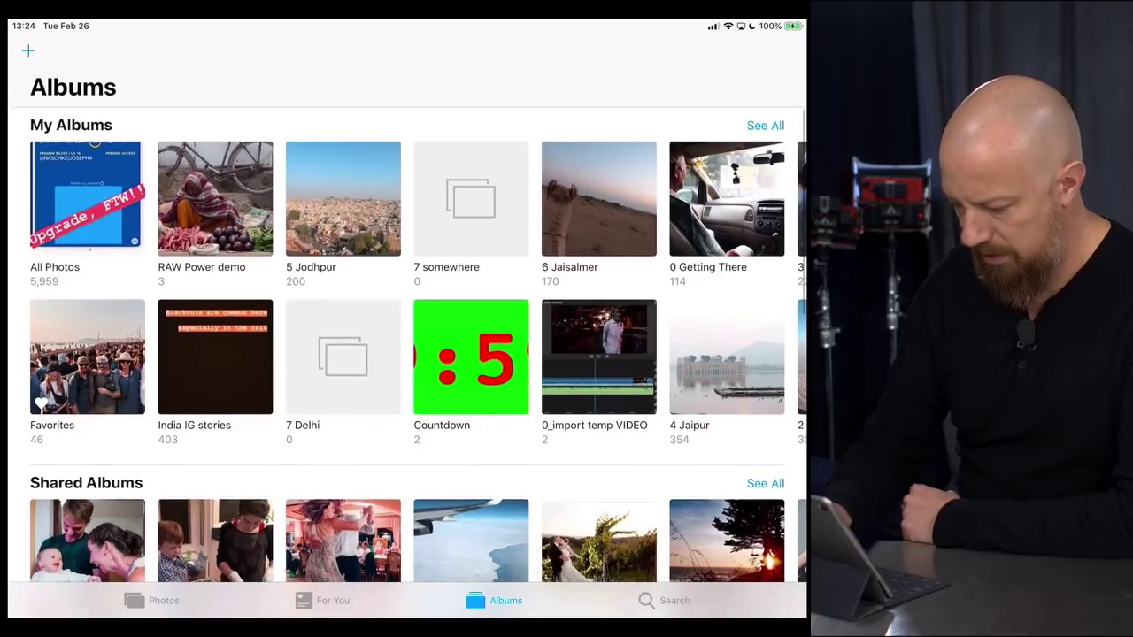
{"action": "left_click", "coordinate": [215, 168]}
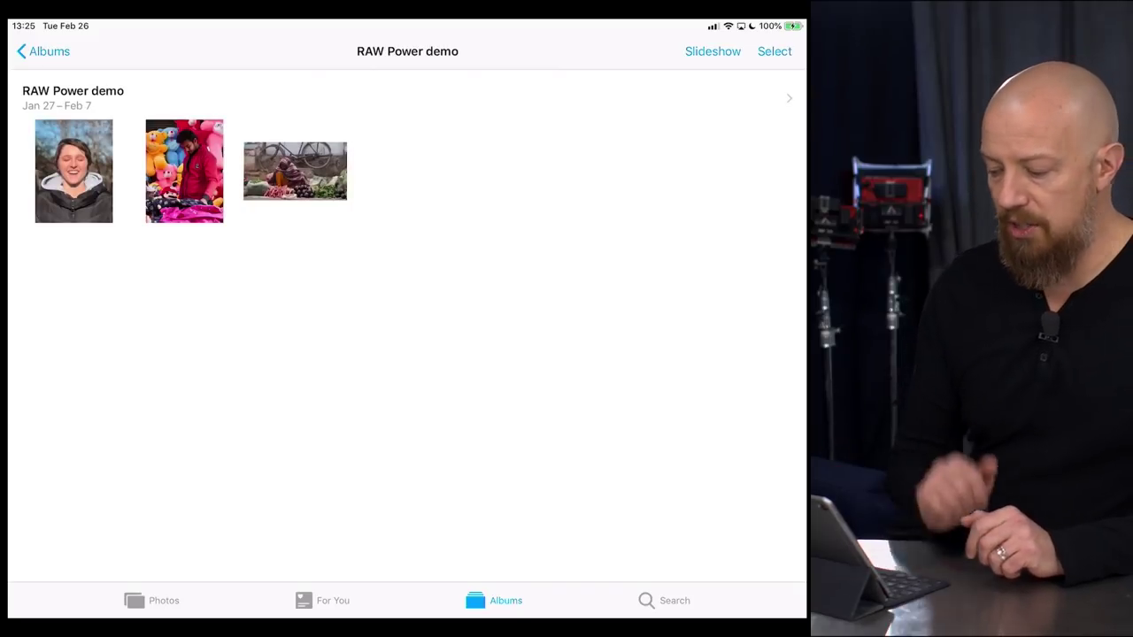
Step: Go to the home screen and launch the RAW Power app
{"action": "key", "text": "super+h"}
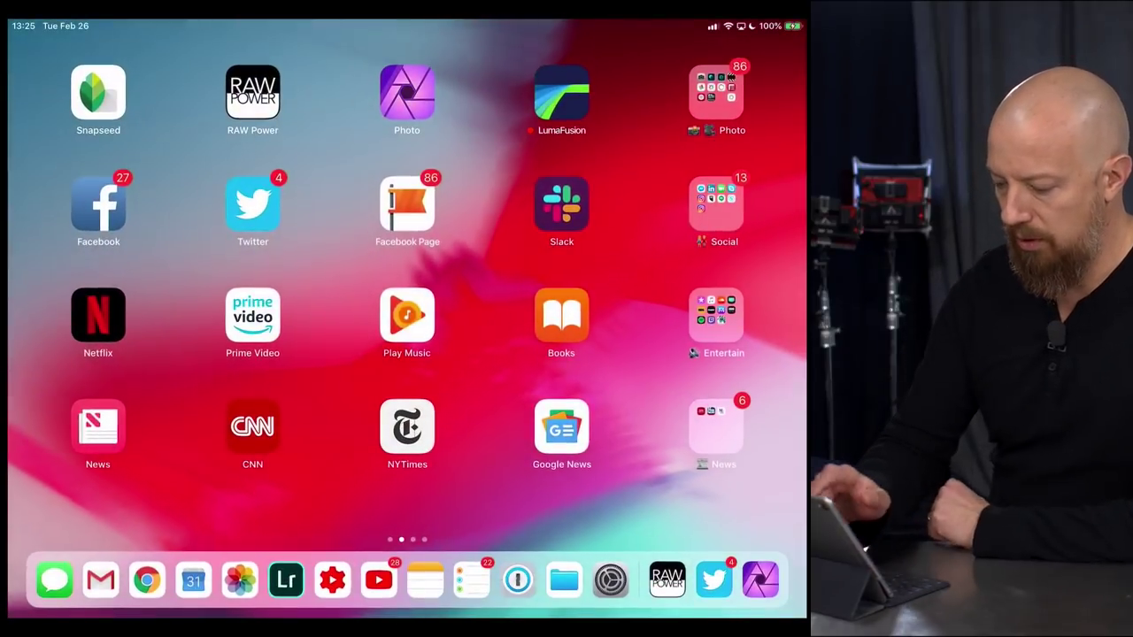
{"action": "left_click", "coordinate": [252, 92]}
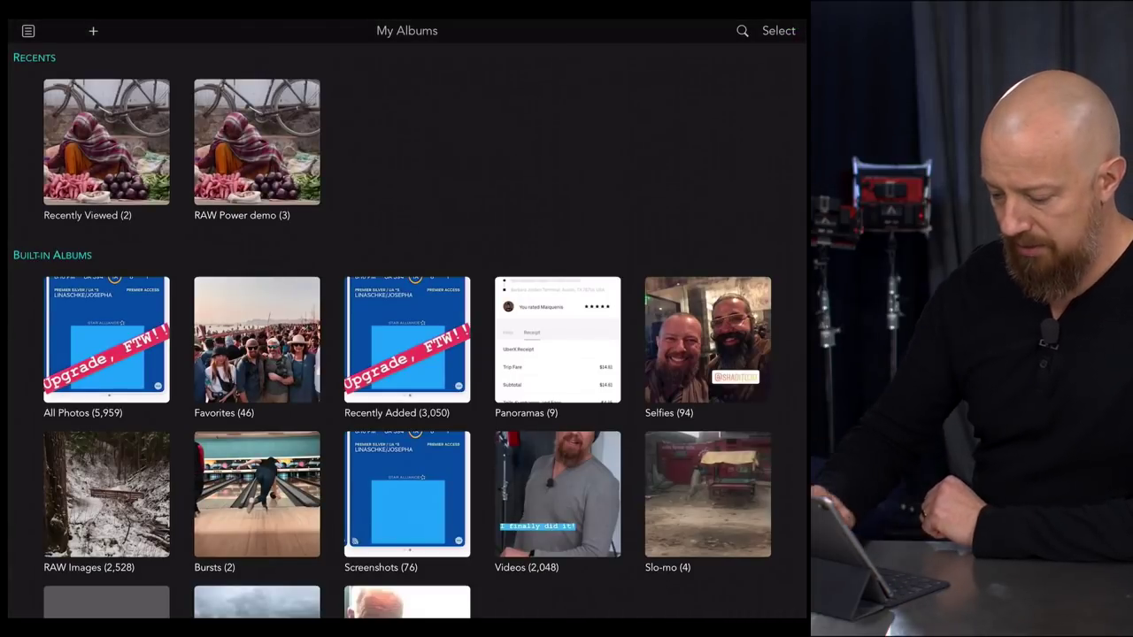
{"action": "scroll", "coordinate": [408, 354], "scroll_direction": "down", "scroll_amount": 3}
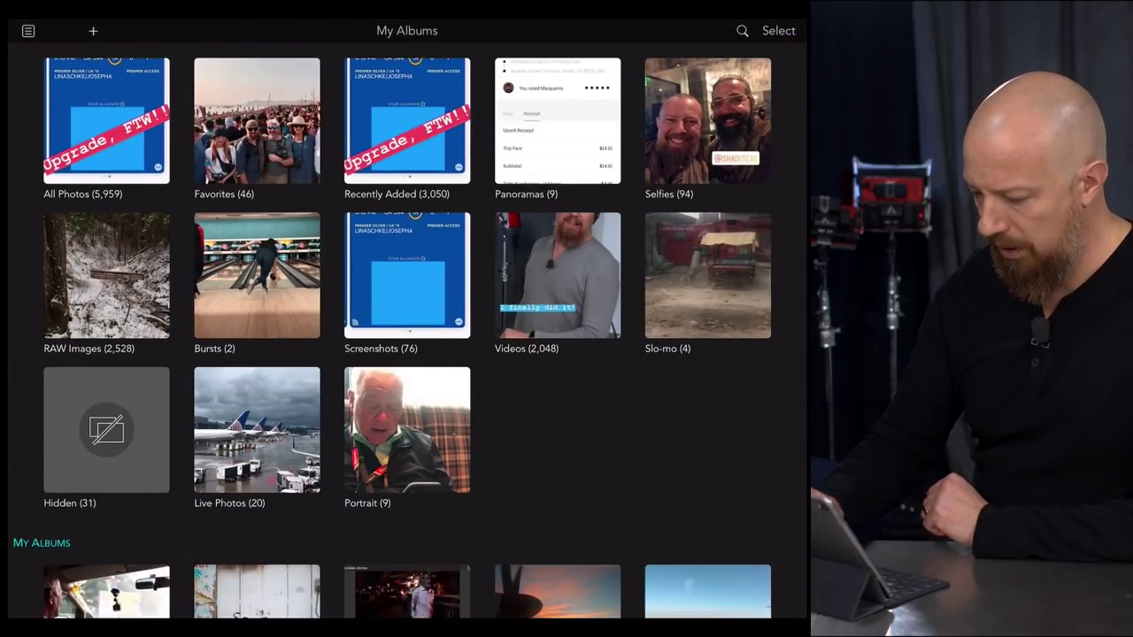
{"action": "scroll", "coordinate": [407, 328], "scroll_direction": "up", "scroll_amount": 2}
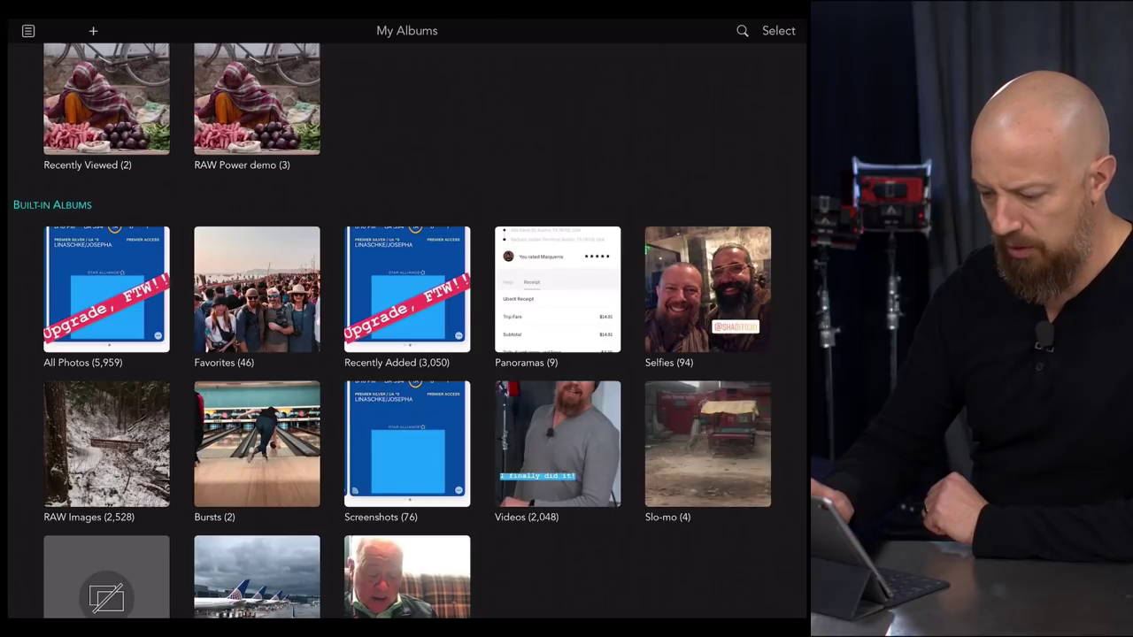
{"action": "scroll", "coordinate": [407, 336], "scroll_direction": "up", "scroll_amount": 1}
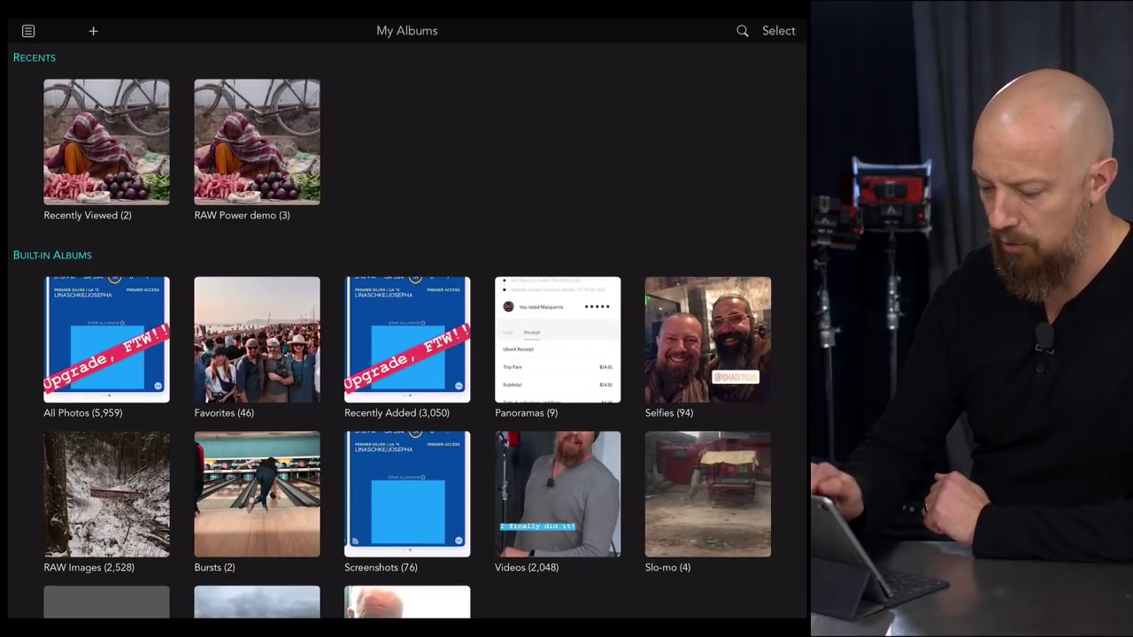
Step: Open the vegetable-seller photo from the RAW Power demo album in edit mode
{"action": "left_click", "coordinate": [257, 142]}
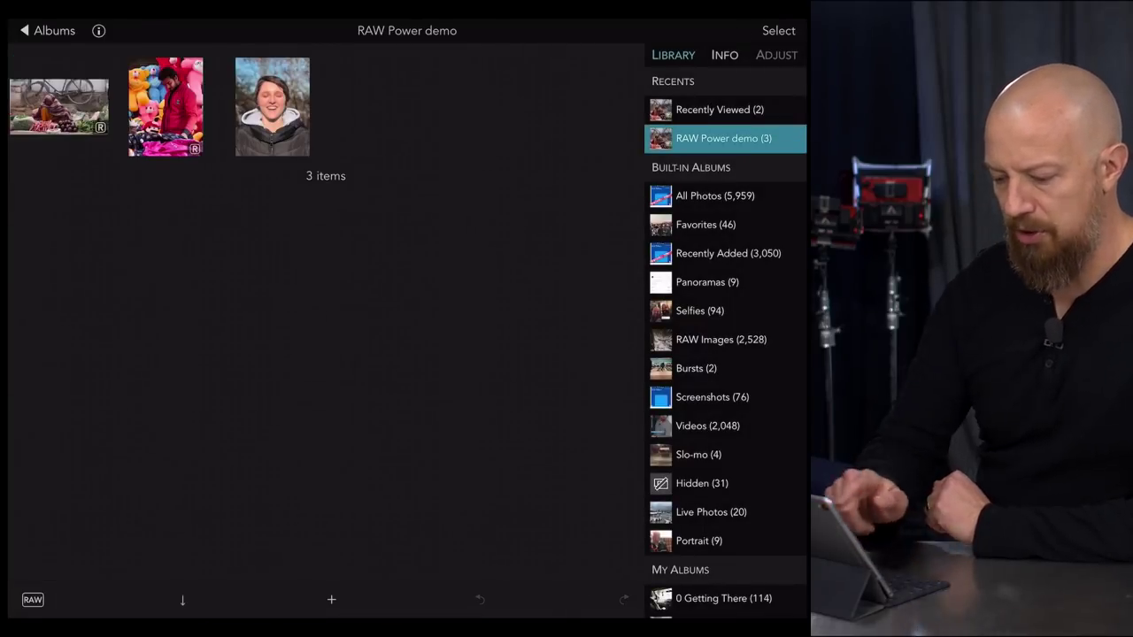
{"action": "left_click", "coordinate": [59, 106]}
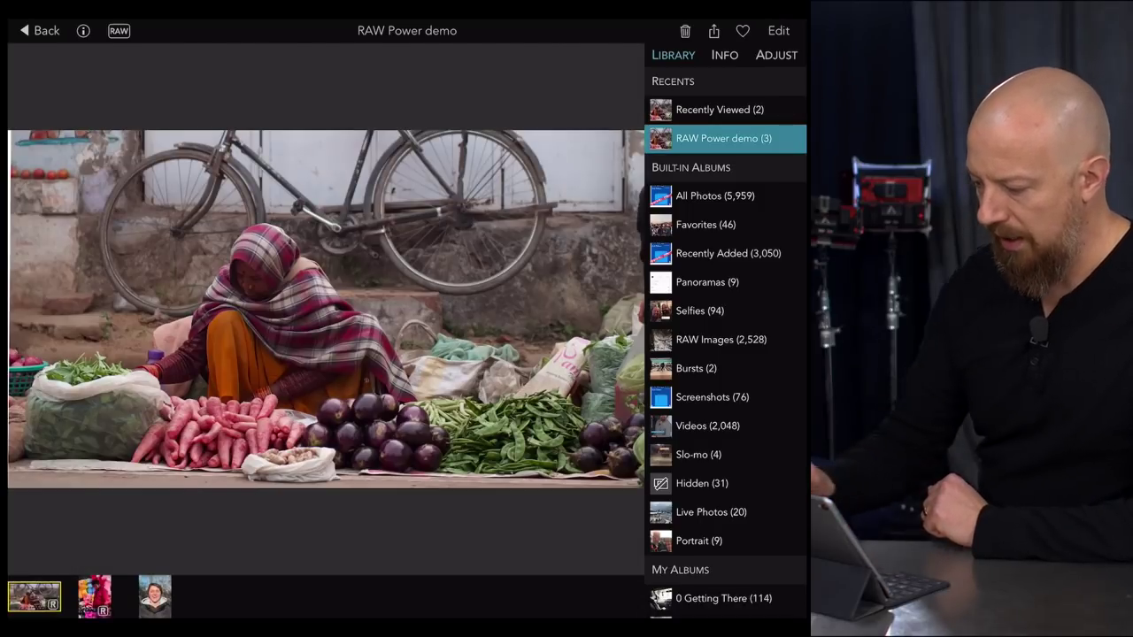
{"action": "left_click", "coordinate": [778, 30]}
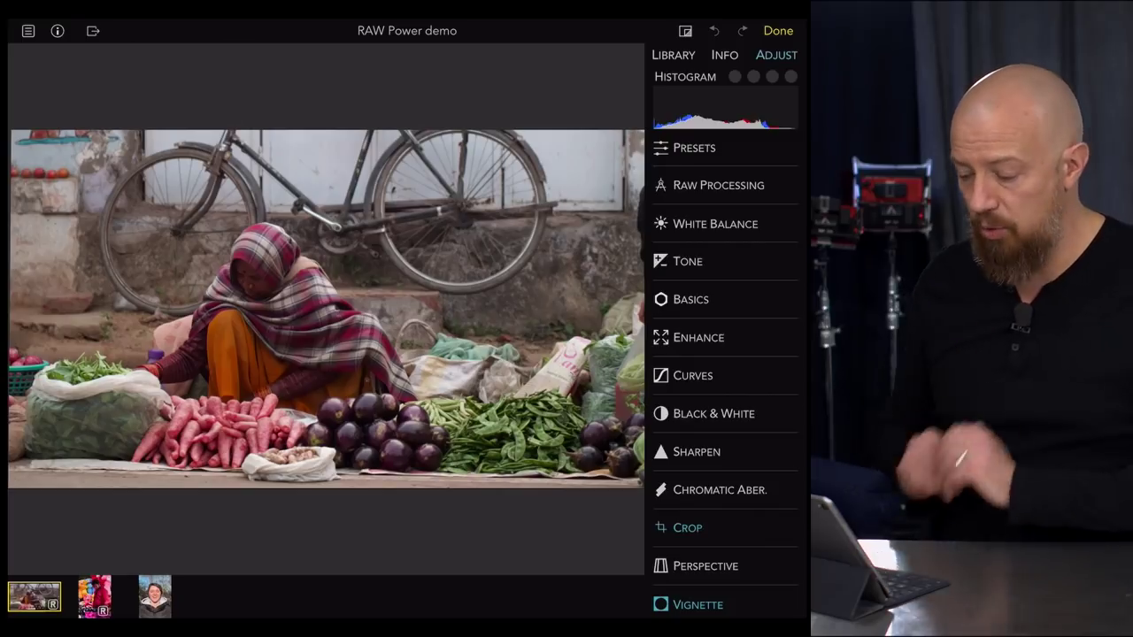
Step: Crop the photo to the original 3 x 4 portrait ratio, enlarged to include the bicycle
{"action": "scroll", "coordinate": [726, 372], "scroll_direction": "down", "scroll_amount": 2}
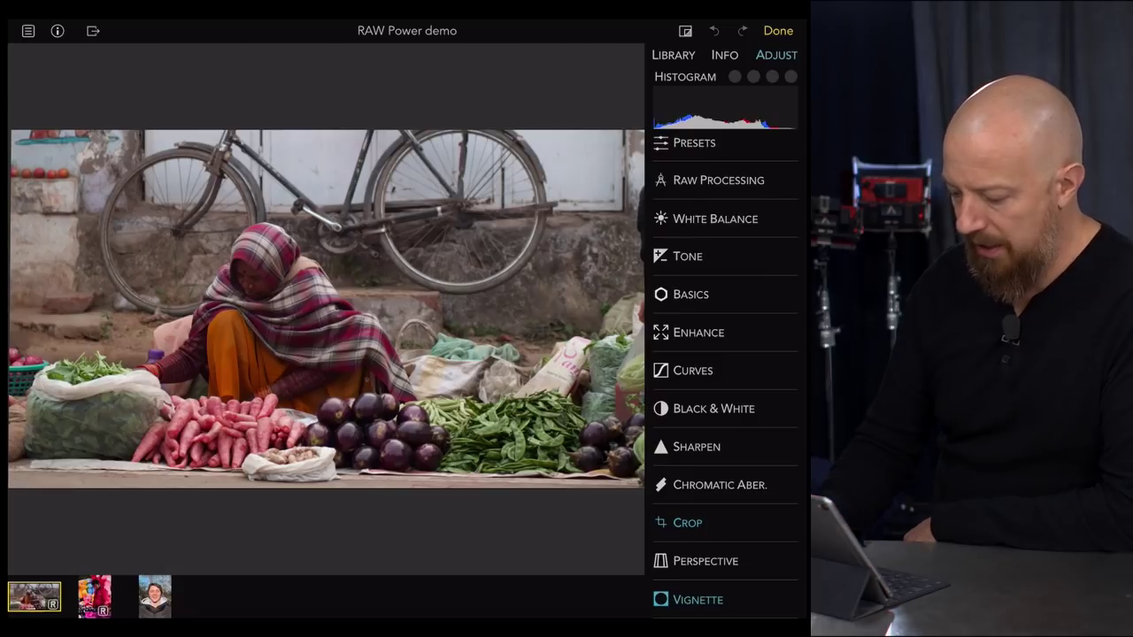
{"action": "left_click", "coordinate": [687, 522]}
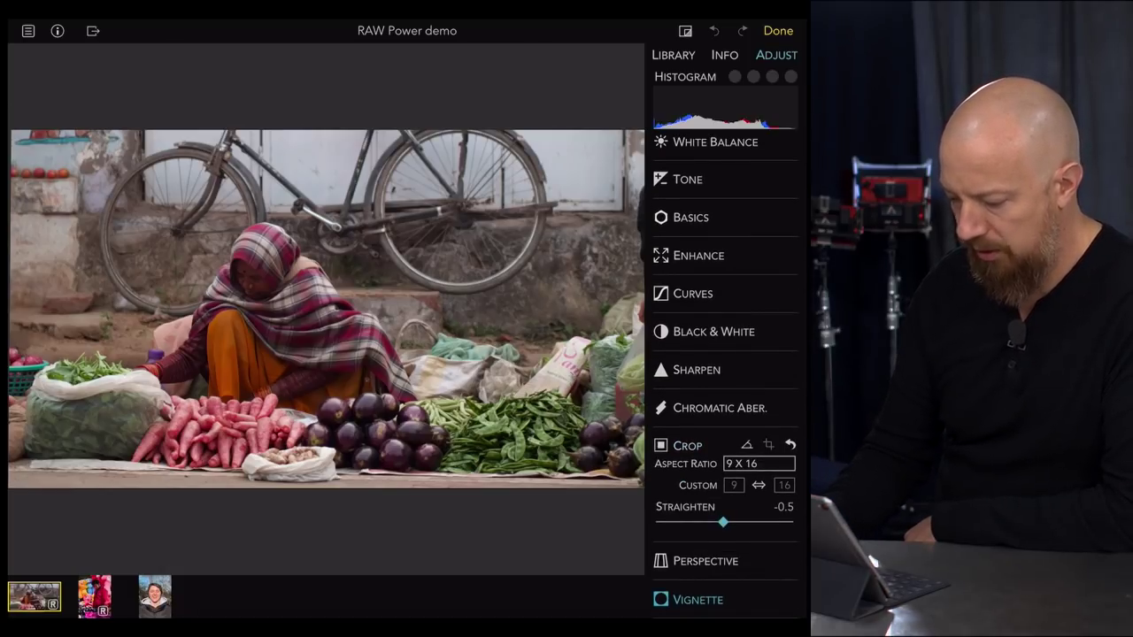
{"action": "left_click", "coordinate": [768, 444]}
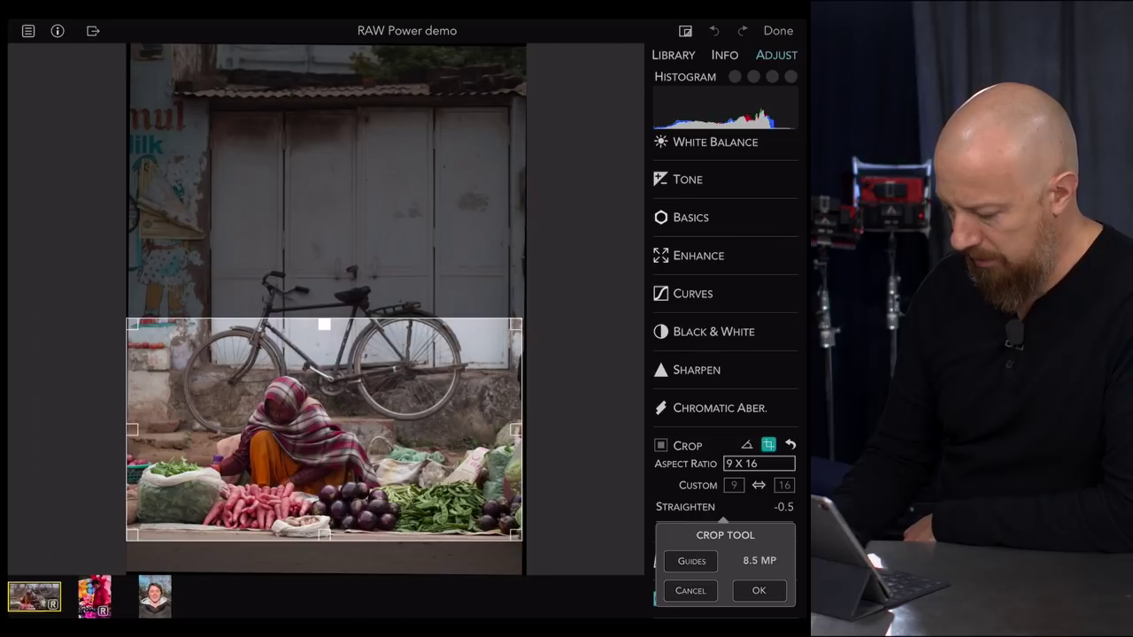
{"action": "left_click_drag", "start_coordinate": [516, 430], "coordinate": [480, 431]}
{"action": "left_click", "coordinate": [759, 463]}
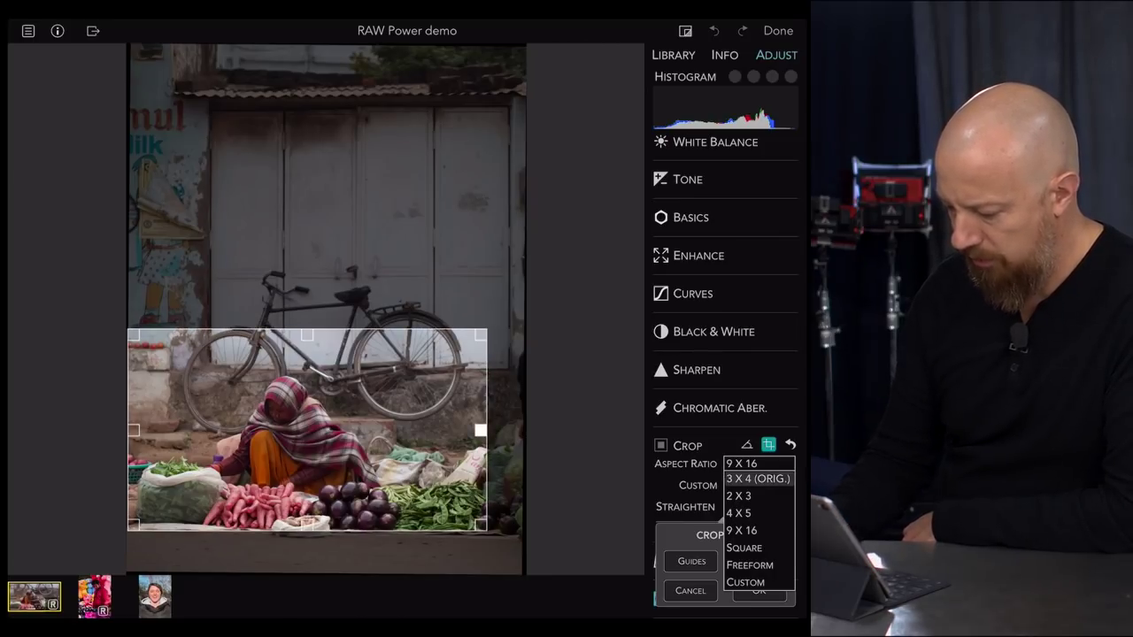
{"action": "left_click", "coordinate": [758, 478]}
{"action": "left_click_drag", "start_coordinate": [381, 335], "coordinate": [457, 184]}
{"action": "left_click", "coordinate": [758, 591]}
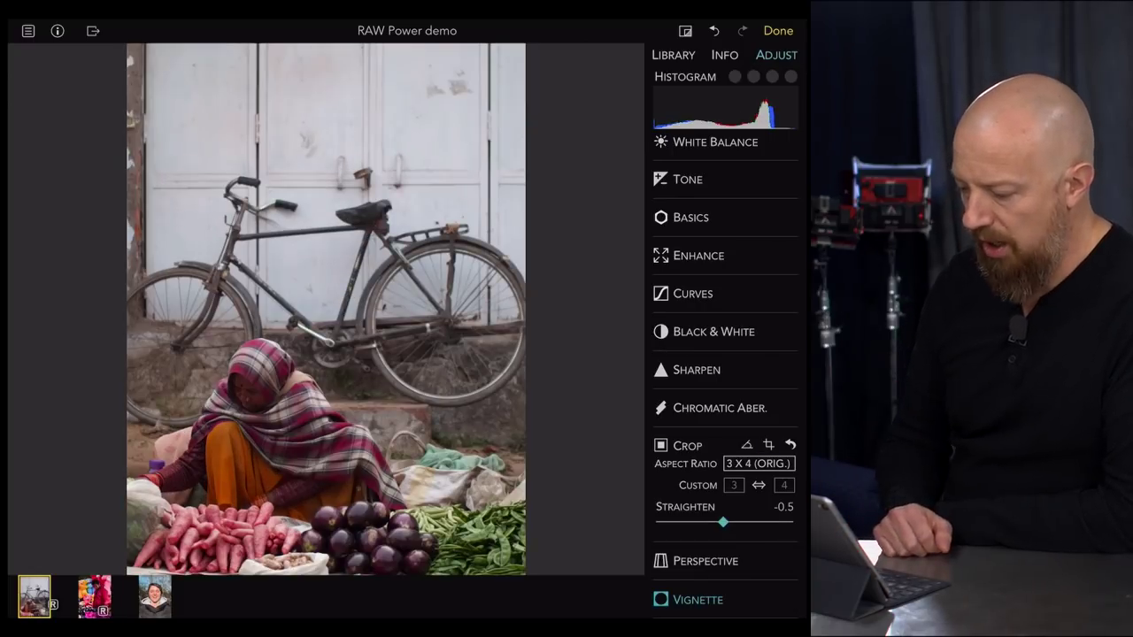
Step: Convert the photo to black and white with the Red Filter and allow saving the edit
{"action": "left_click", "coordinate": [713, 331]}
{"action": "left_click", "coordinate": [748, 337]}
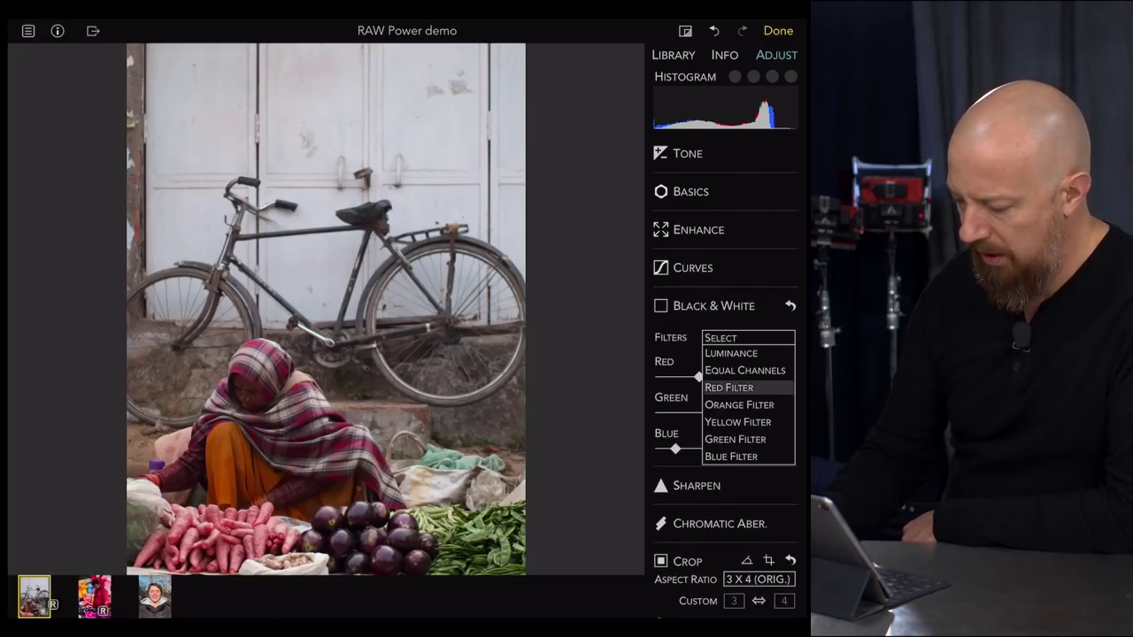
{"action": "left_click", "coordinate": [729, 388]}
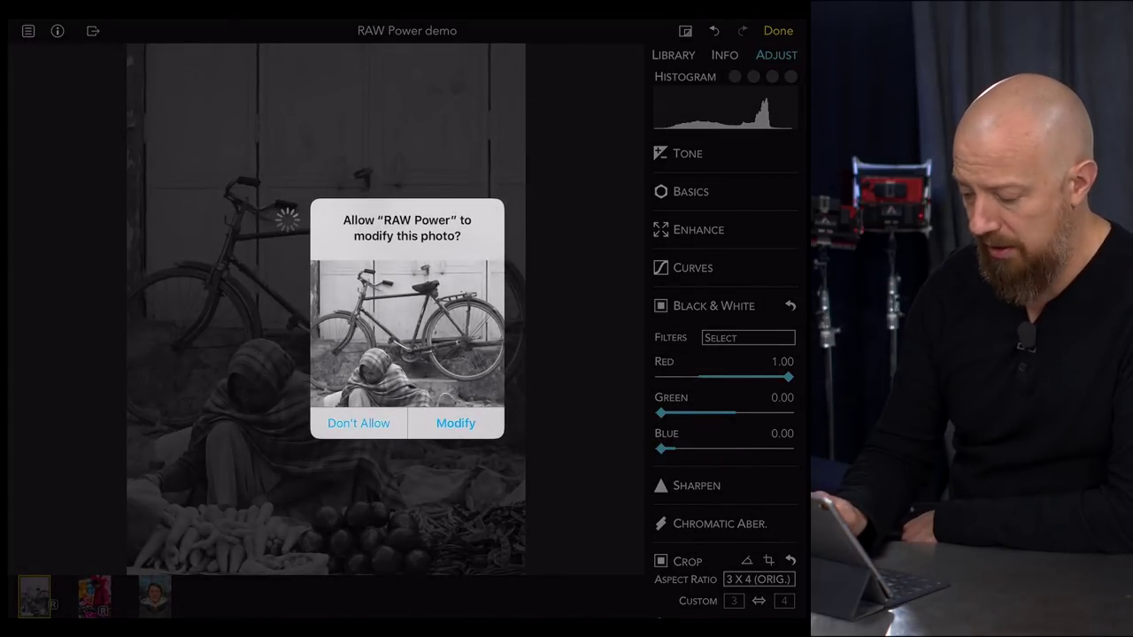
{"action": "left_click", "coordinate": [456, 423]}
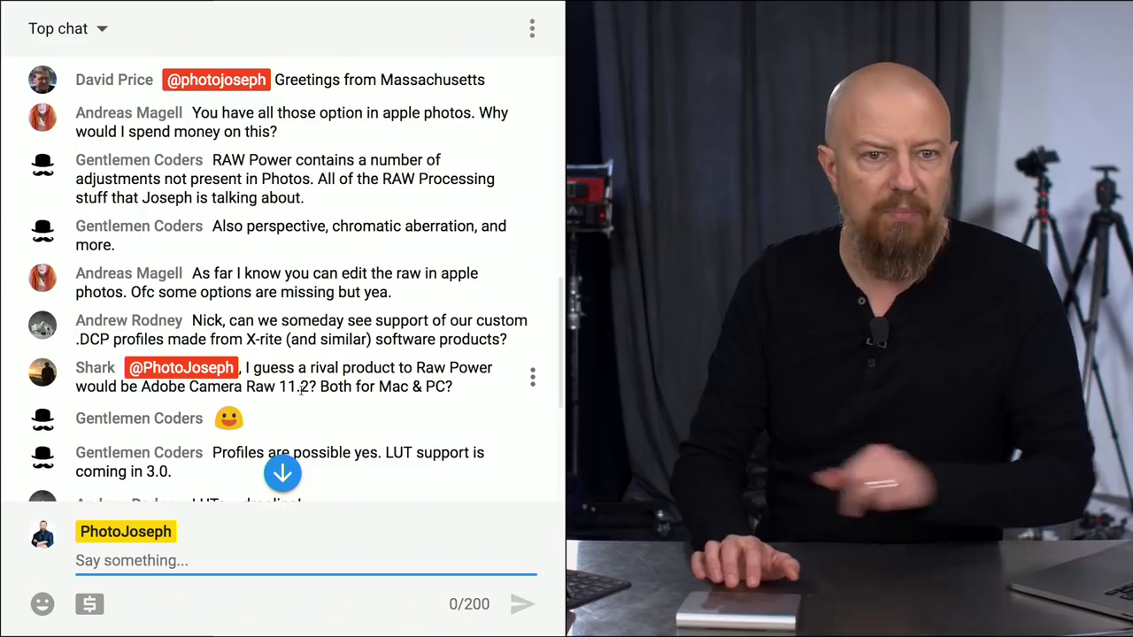
{"action": "scroll", "coordinate": [302, 389], "scroll_direction": "up", "scroll_amount": 5}
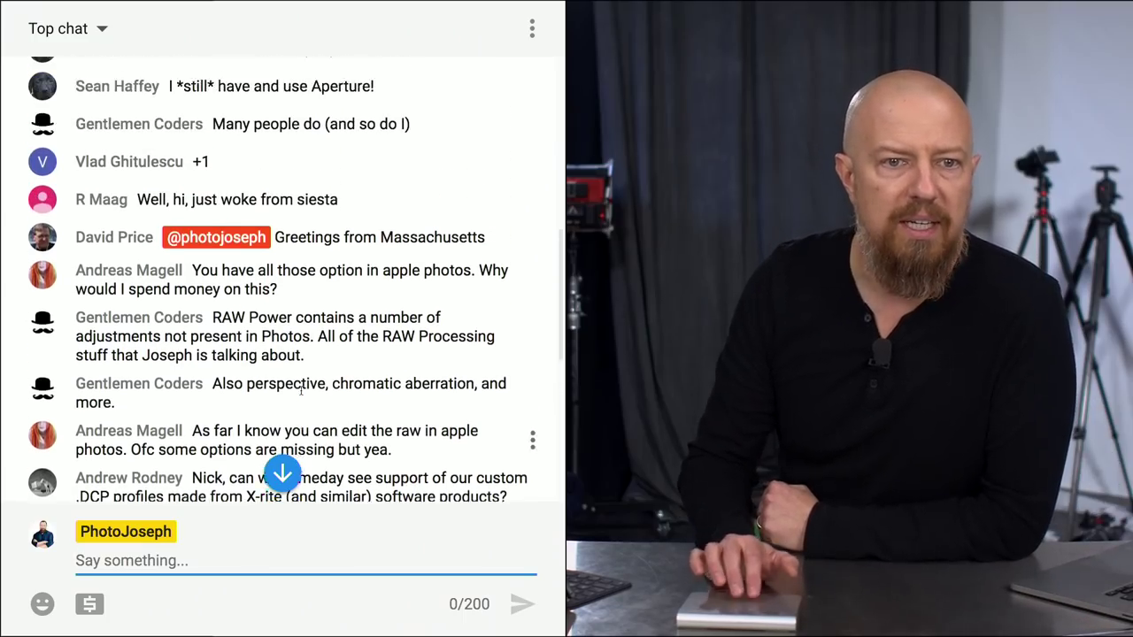
{"action": "scroll", "coordinate": [301, 391], "scroll_direction": "up", "scroll_amount": 8}
{"action": "scroll", "coordinate": [301, 390], "scroll_direction": "down", "scroll_amount": 12}
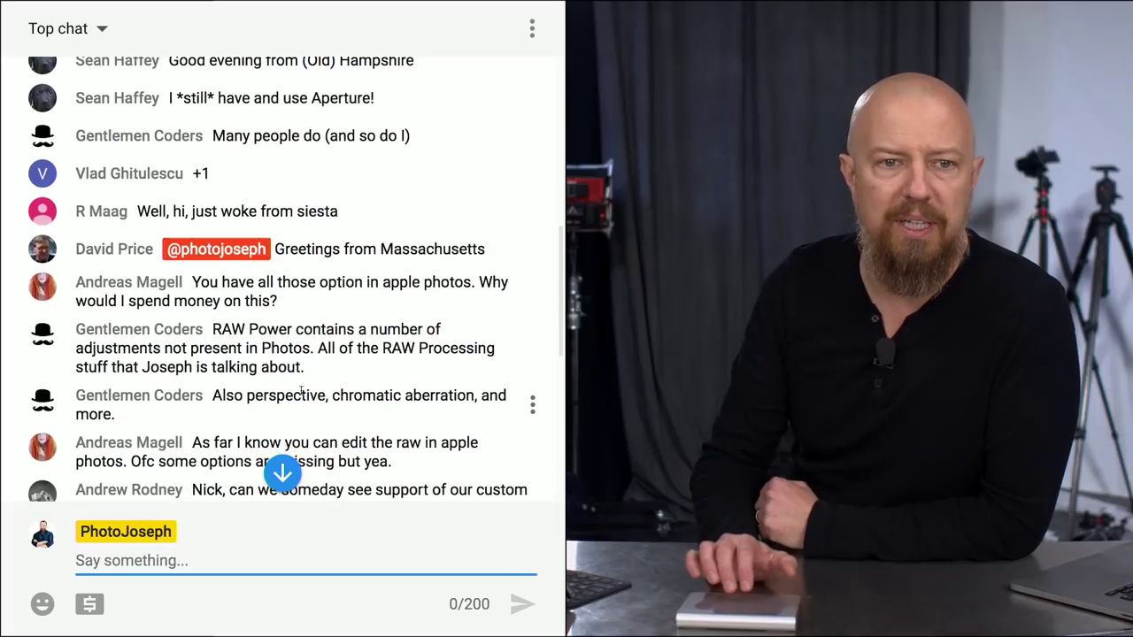
{"action": "scroll", "coordinate": [301, 390], "scroll_direction": "down", "scroll_amount": 3}
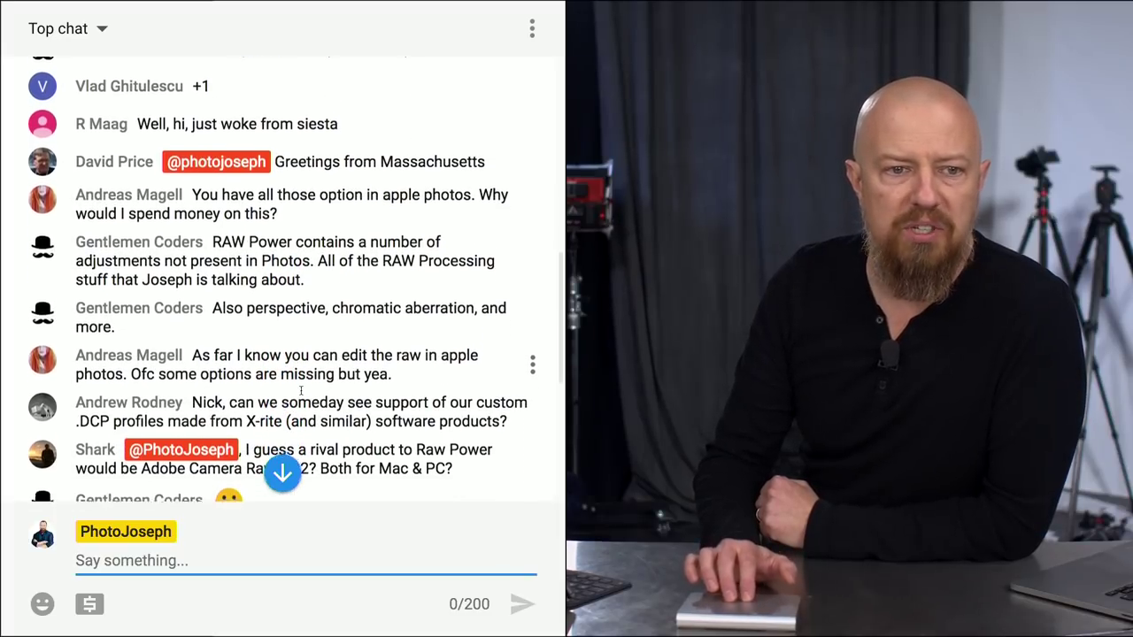
{"action": "scroll", "coordinate": [301, 390], "scroll_direction": "down", "scroll_amount": 2}
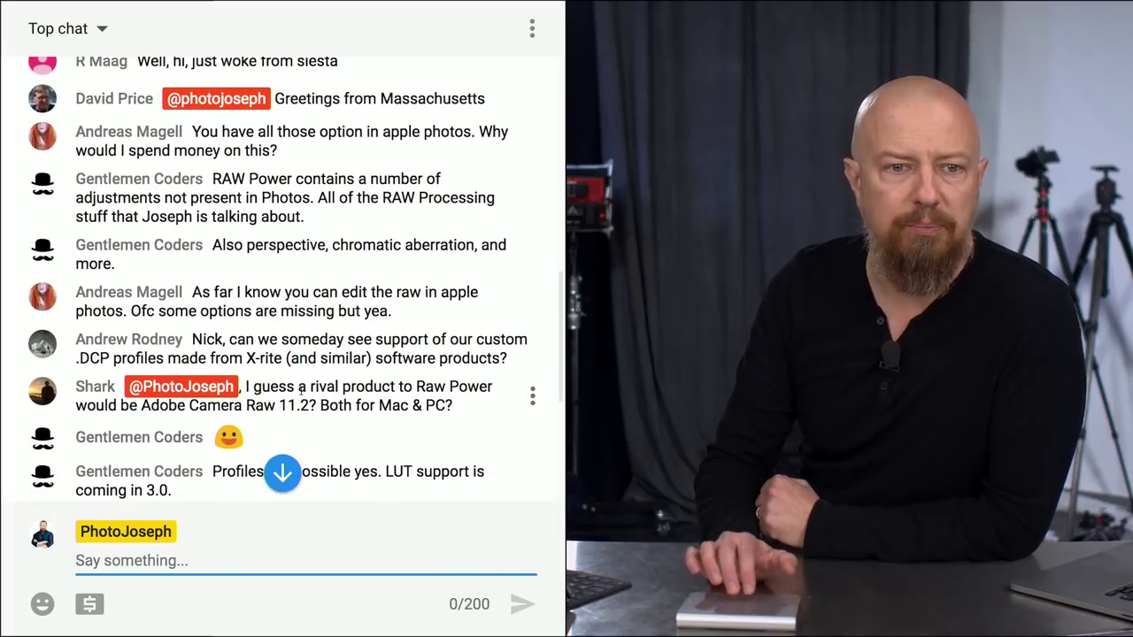
{"action": "scroll", "coordinate": [301, 391], "scroll_direction": "down", "scroll_amount": 3}
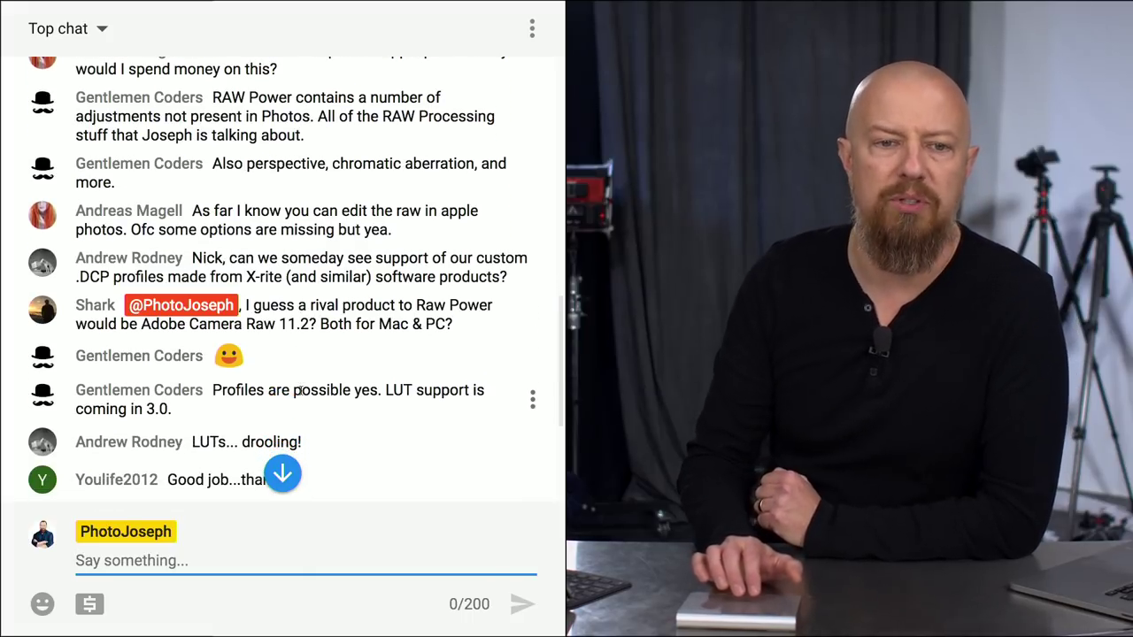
{"action": "scroll", "coordinate": [301, 390], "scroll_direction": "down", "scroll_amount": 3}
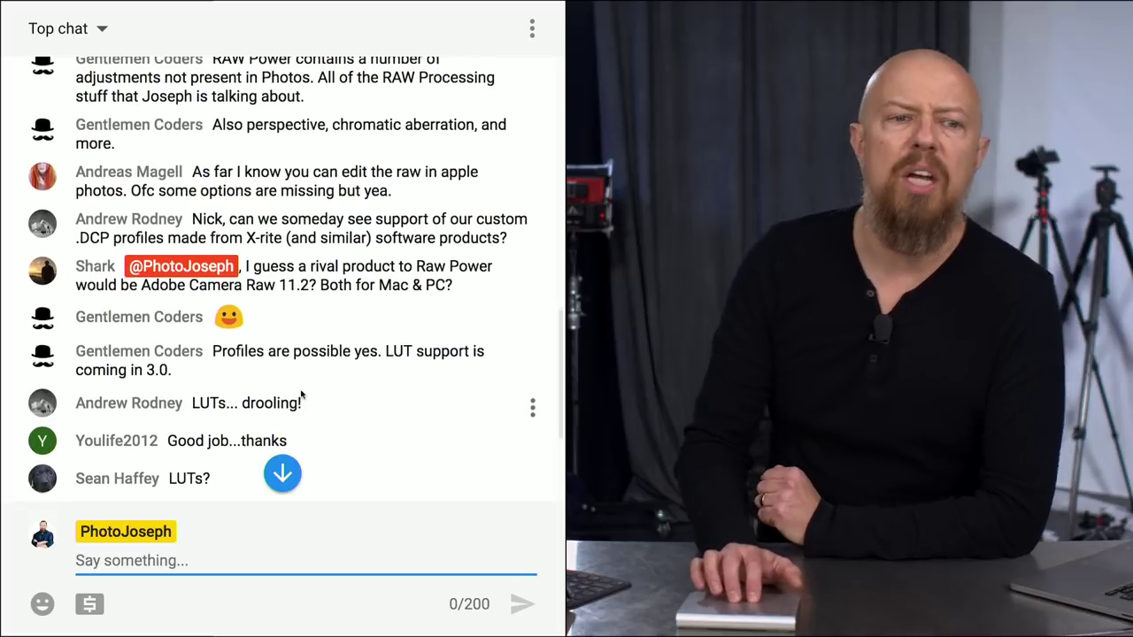